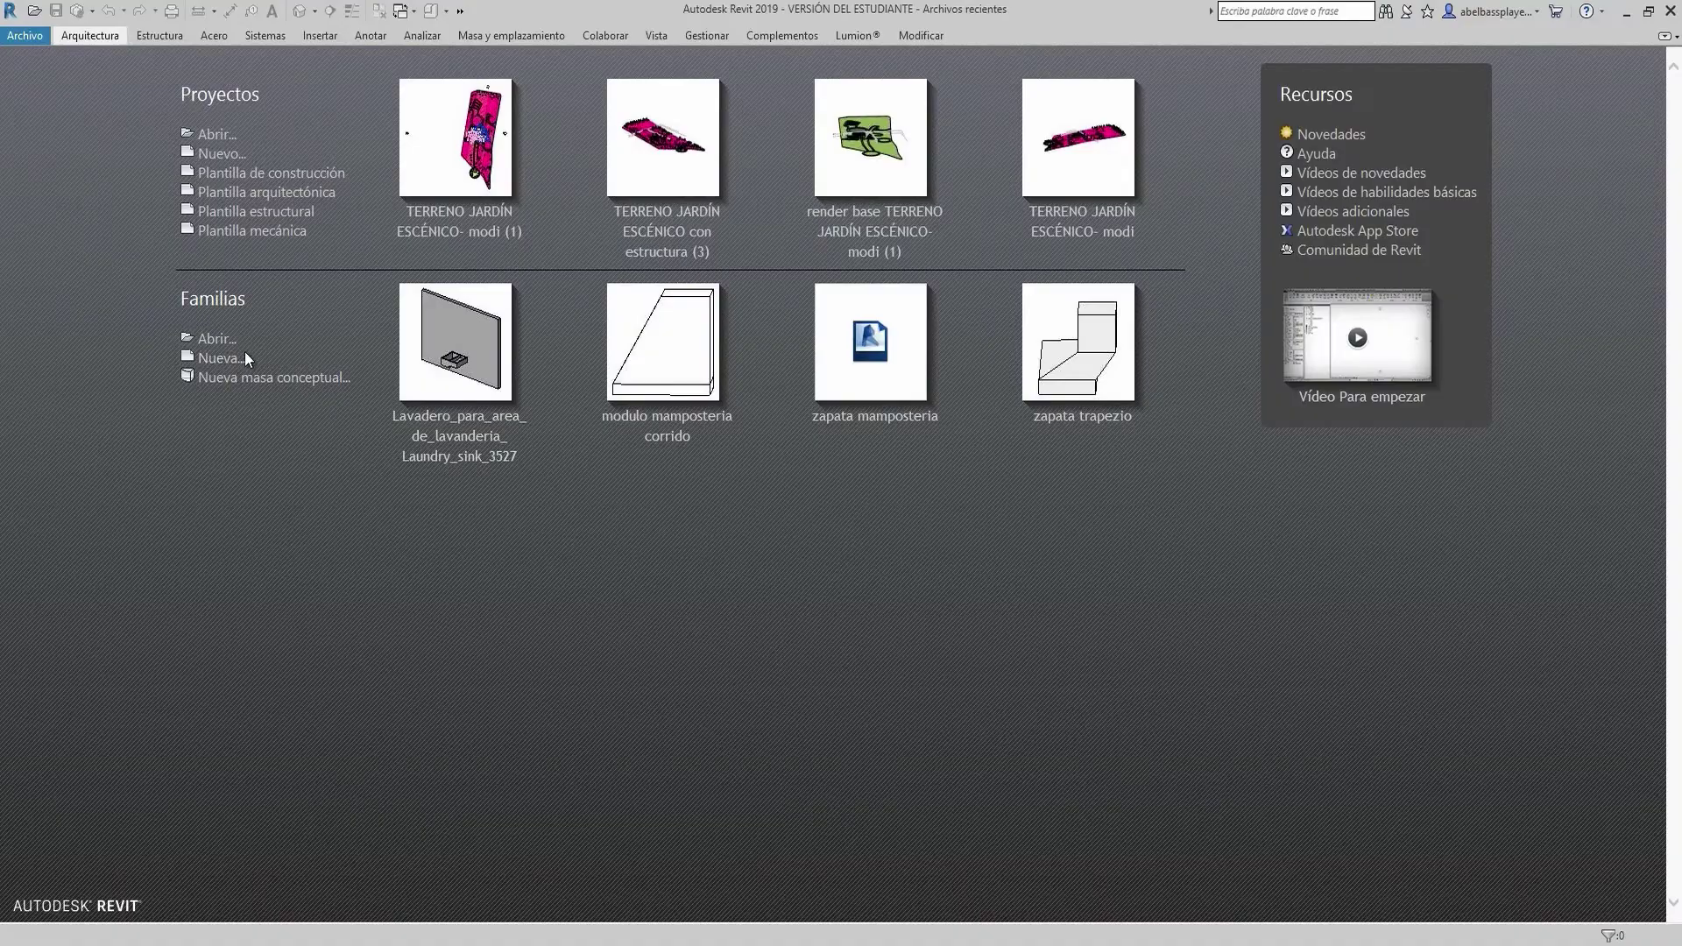
Create a new conceptual mass family from the Masas conceptuales template Masa métrica.rft
scroll(759, 419, "down", 5)
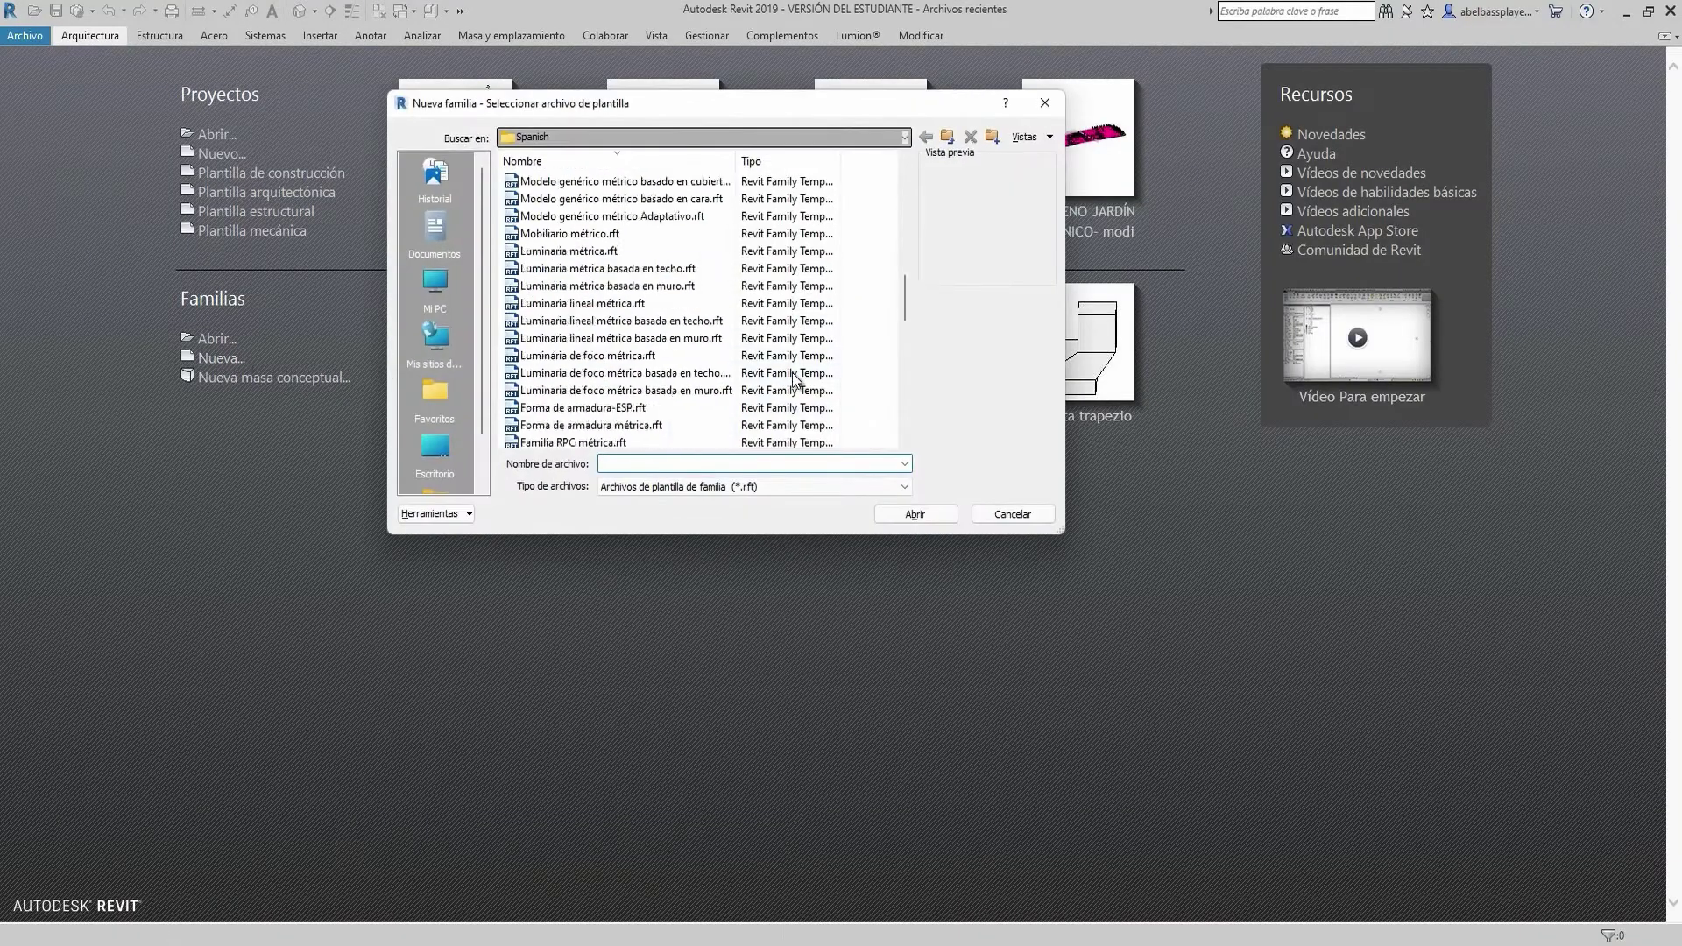
scroll(759, 419, "down", 5)
scroll(758, 419, "down", 5)
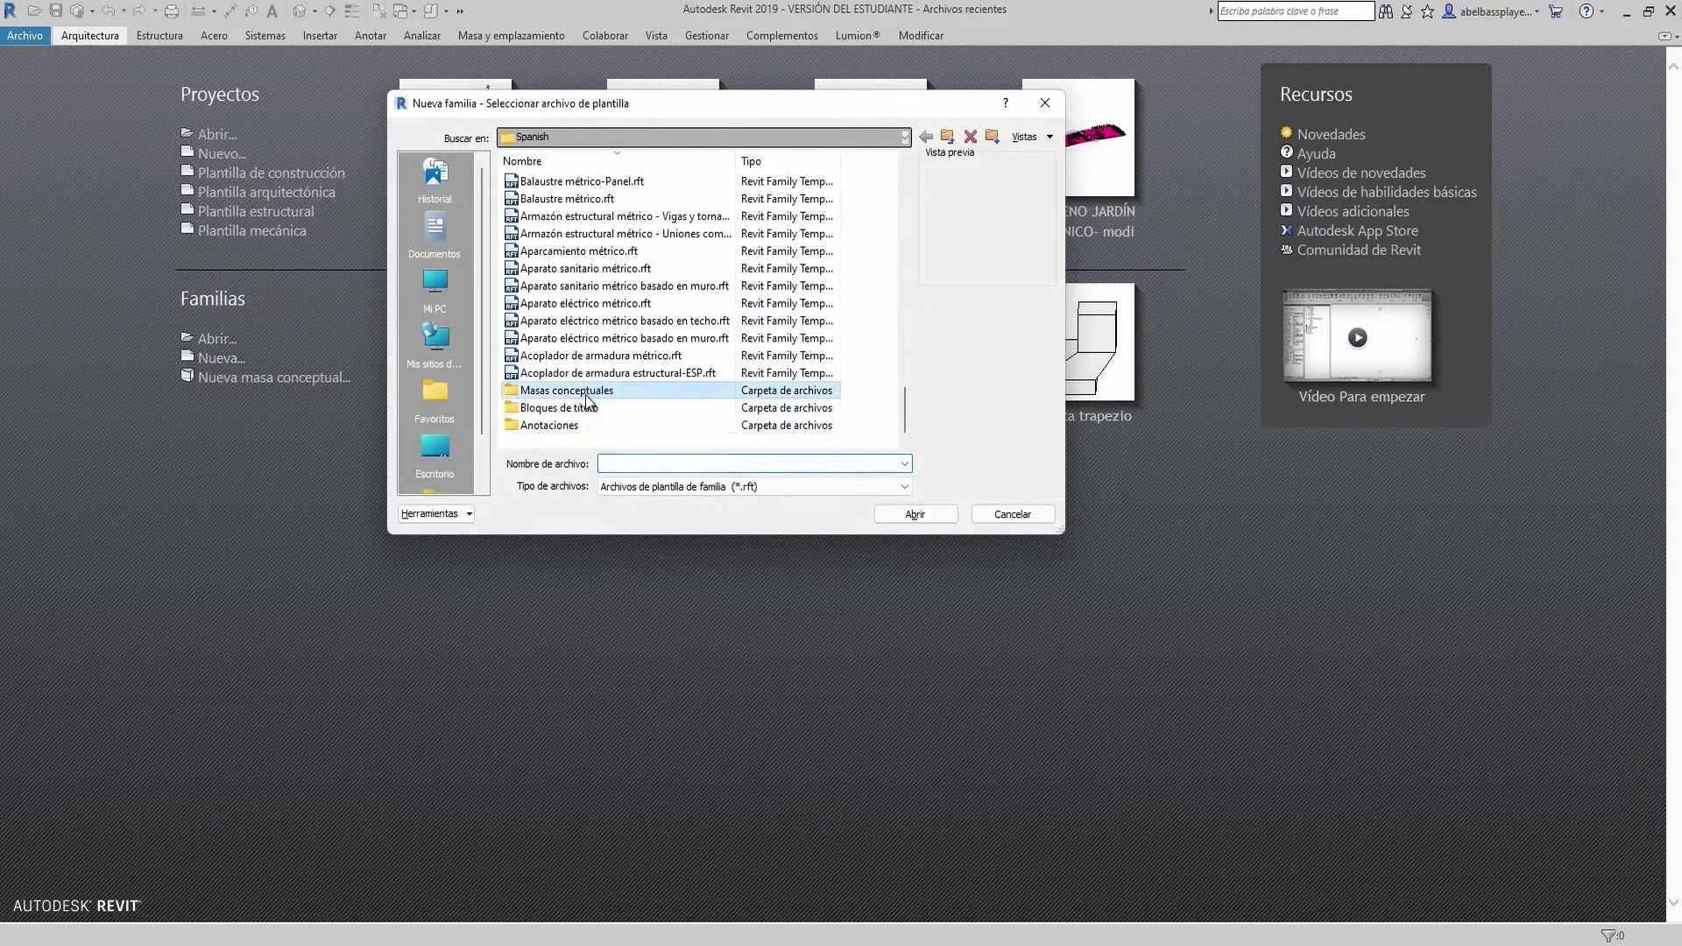
double_click(585, 394)
double_click(560, 186)
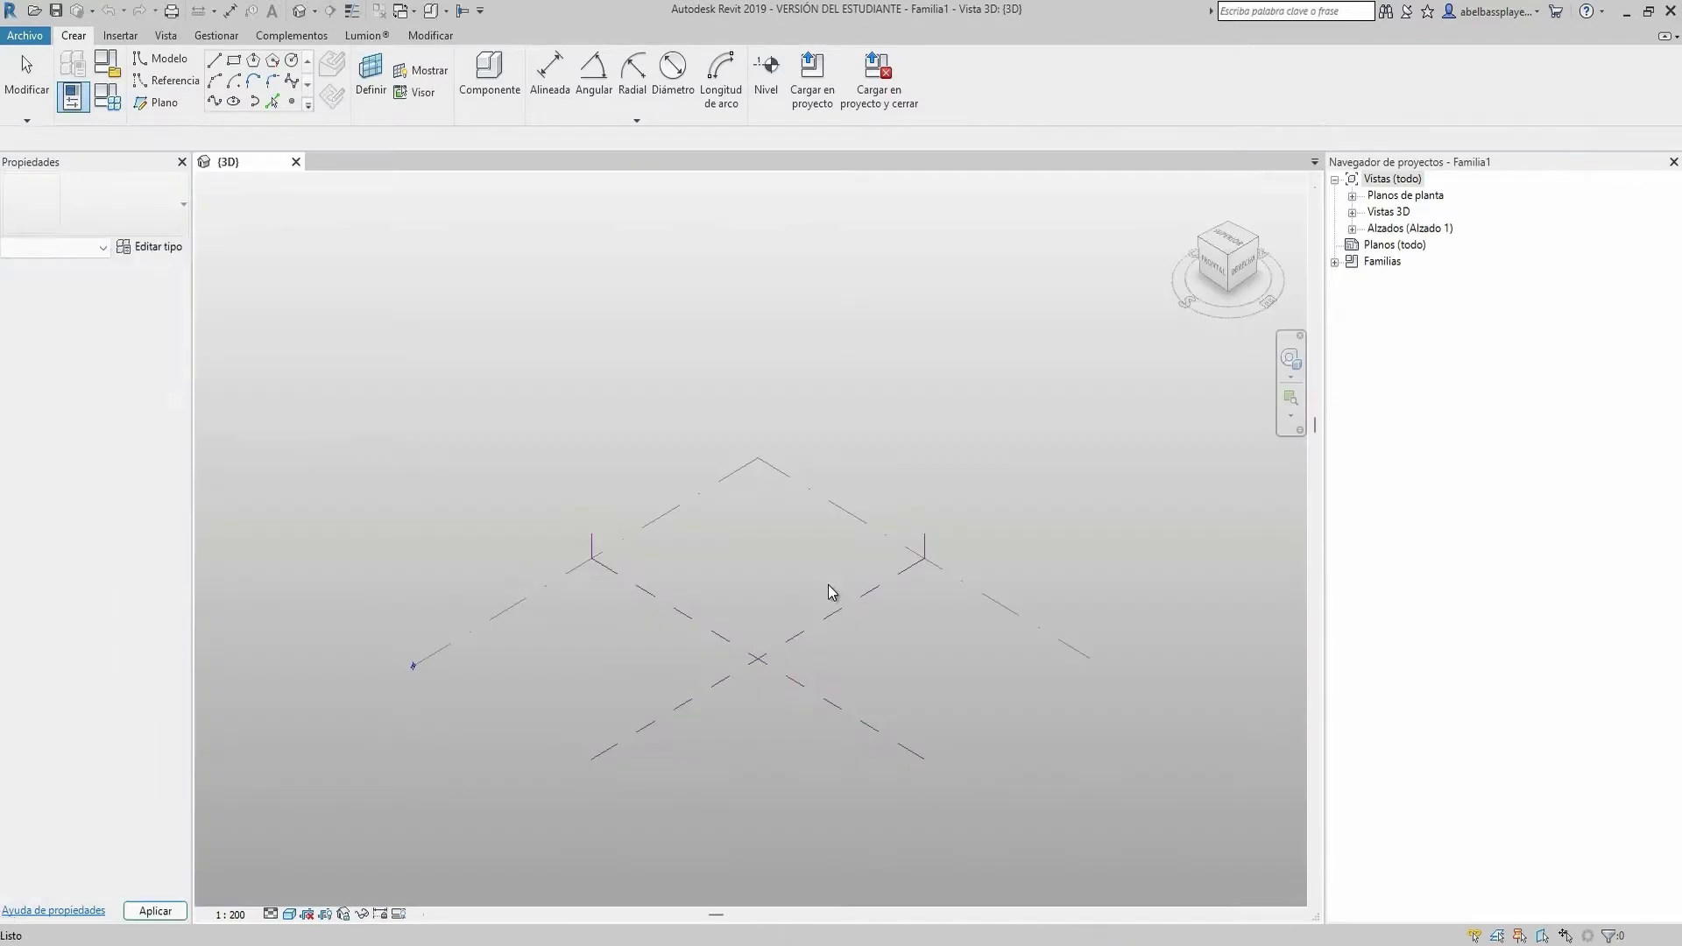
Set the family's length units to metres, rounded to 2 decimal places
key("u")
key("n")
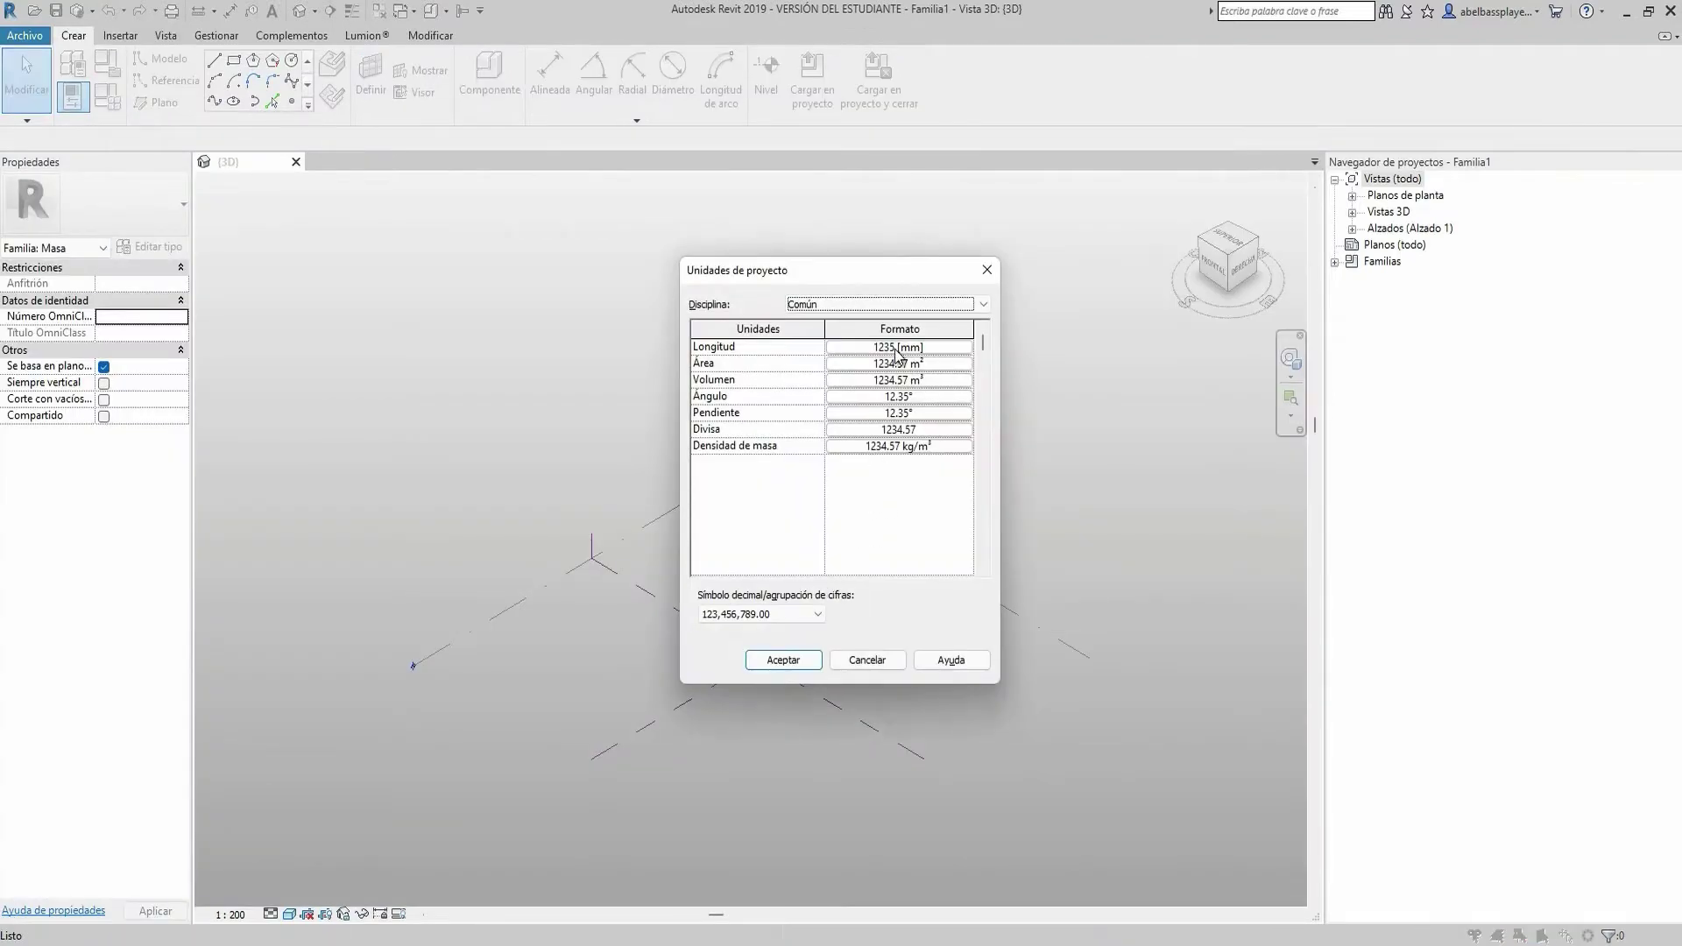
left_click(897, 348)
left_click(897, 385)
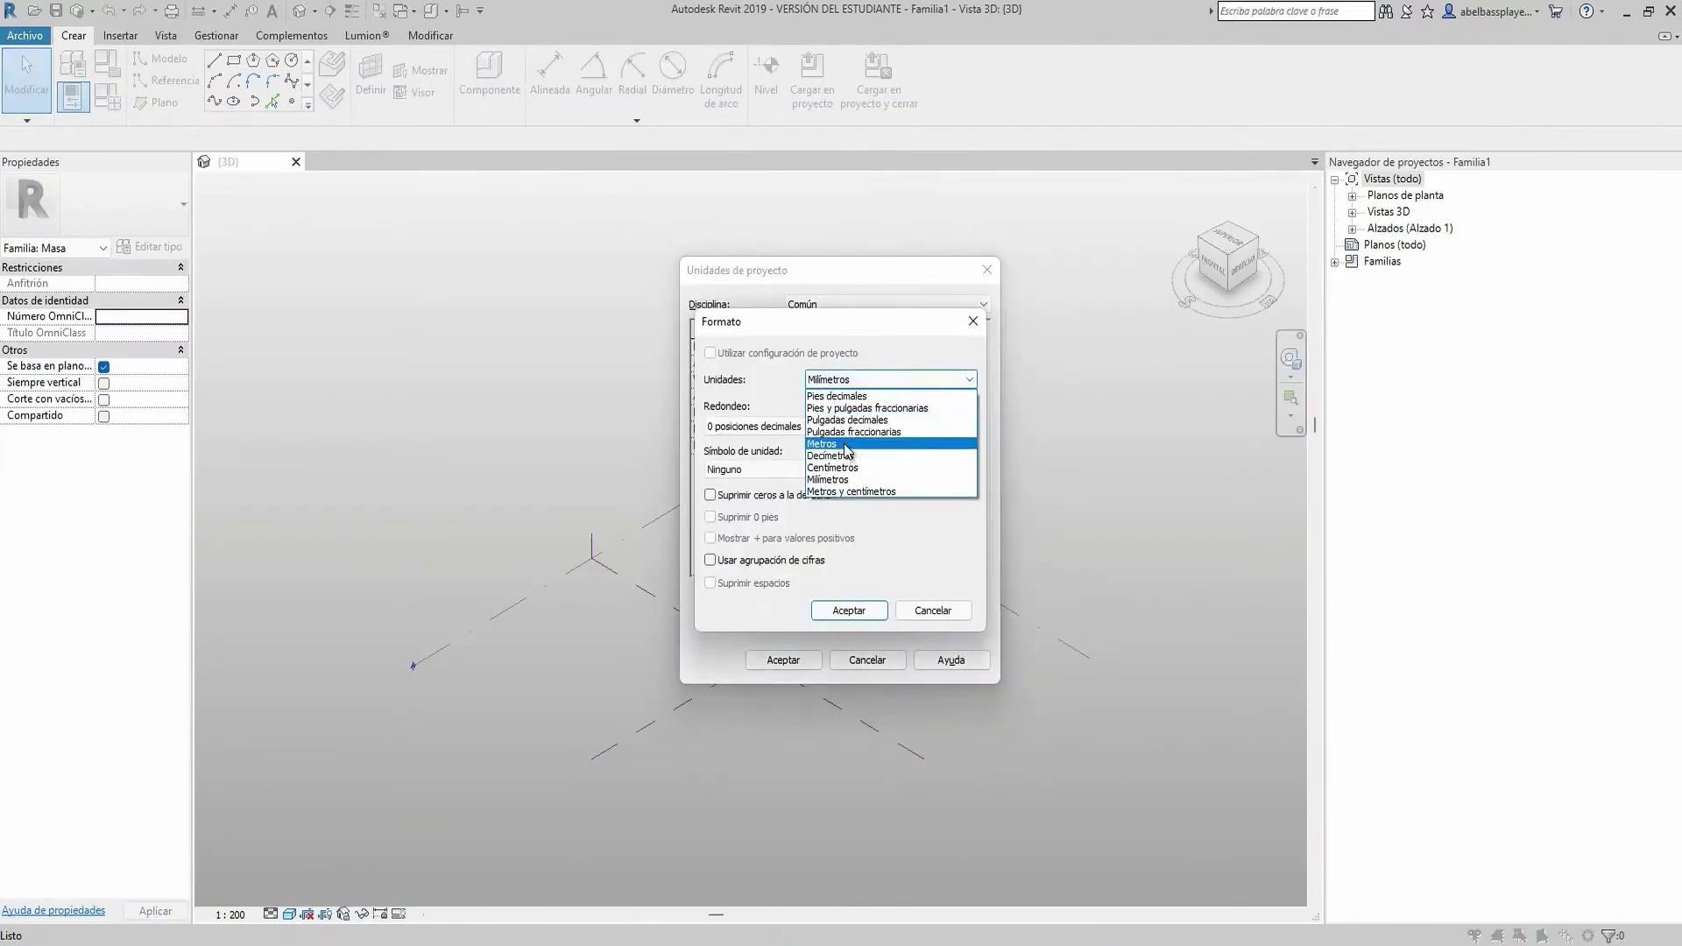
left_click(845, 444)
left_click(763, 426)
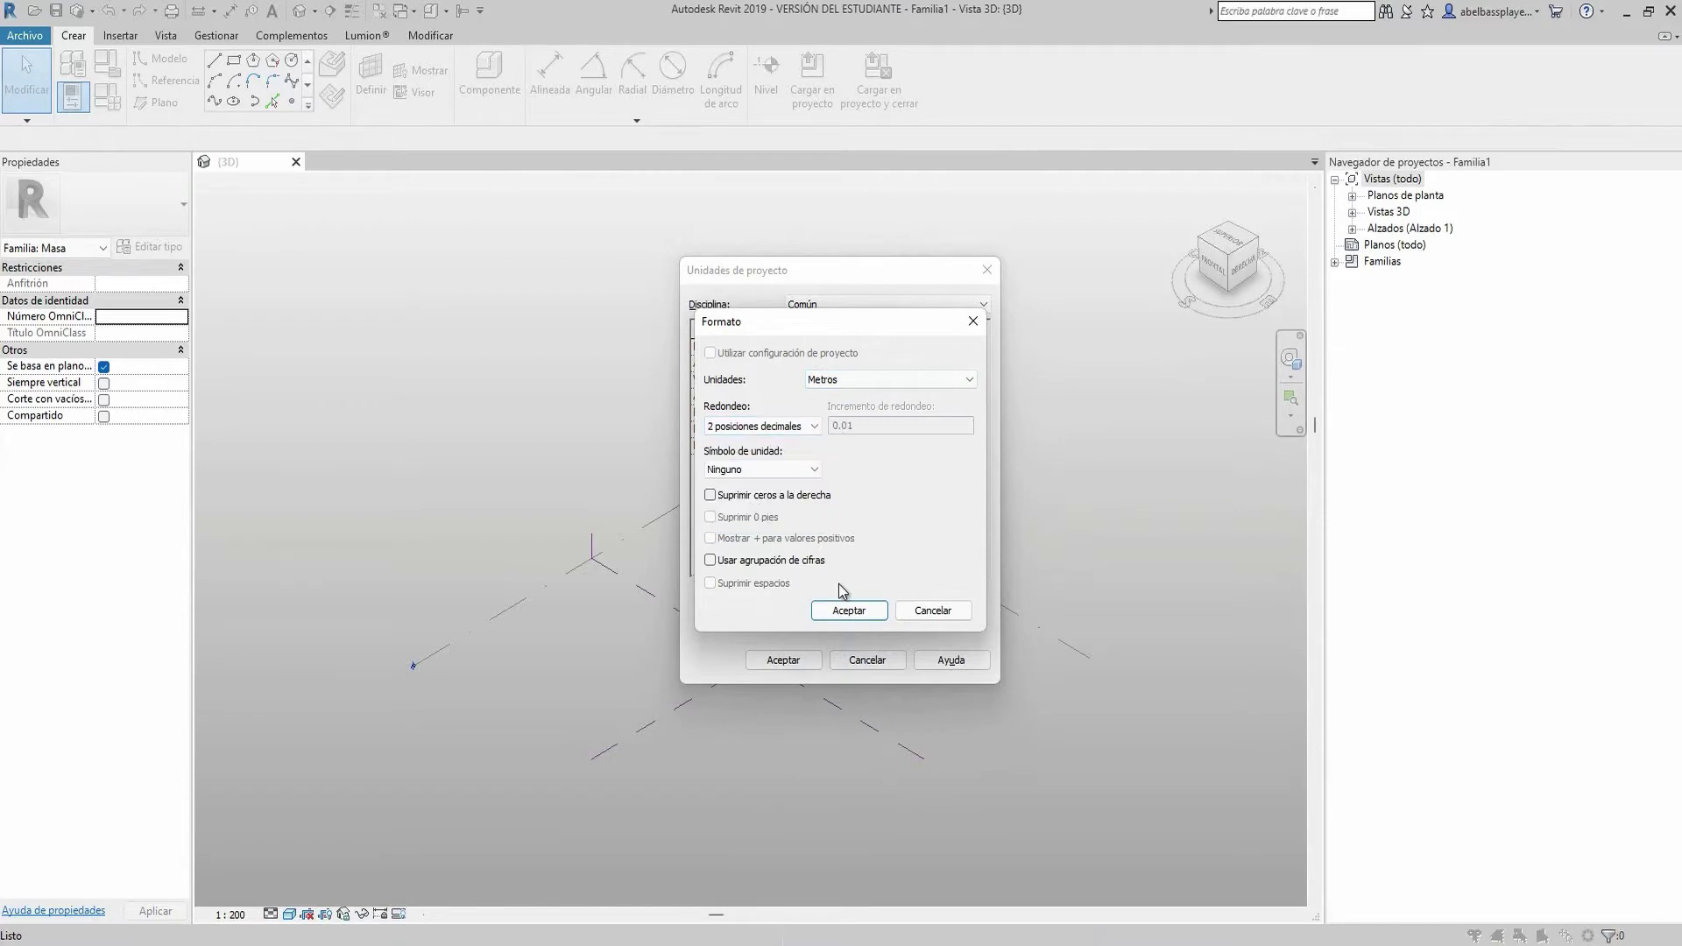
left_click(836, 611)
key("Return")
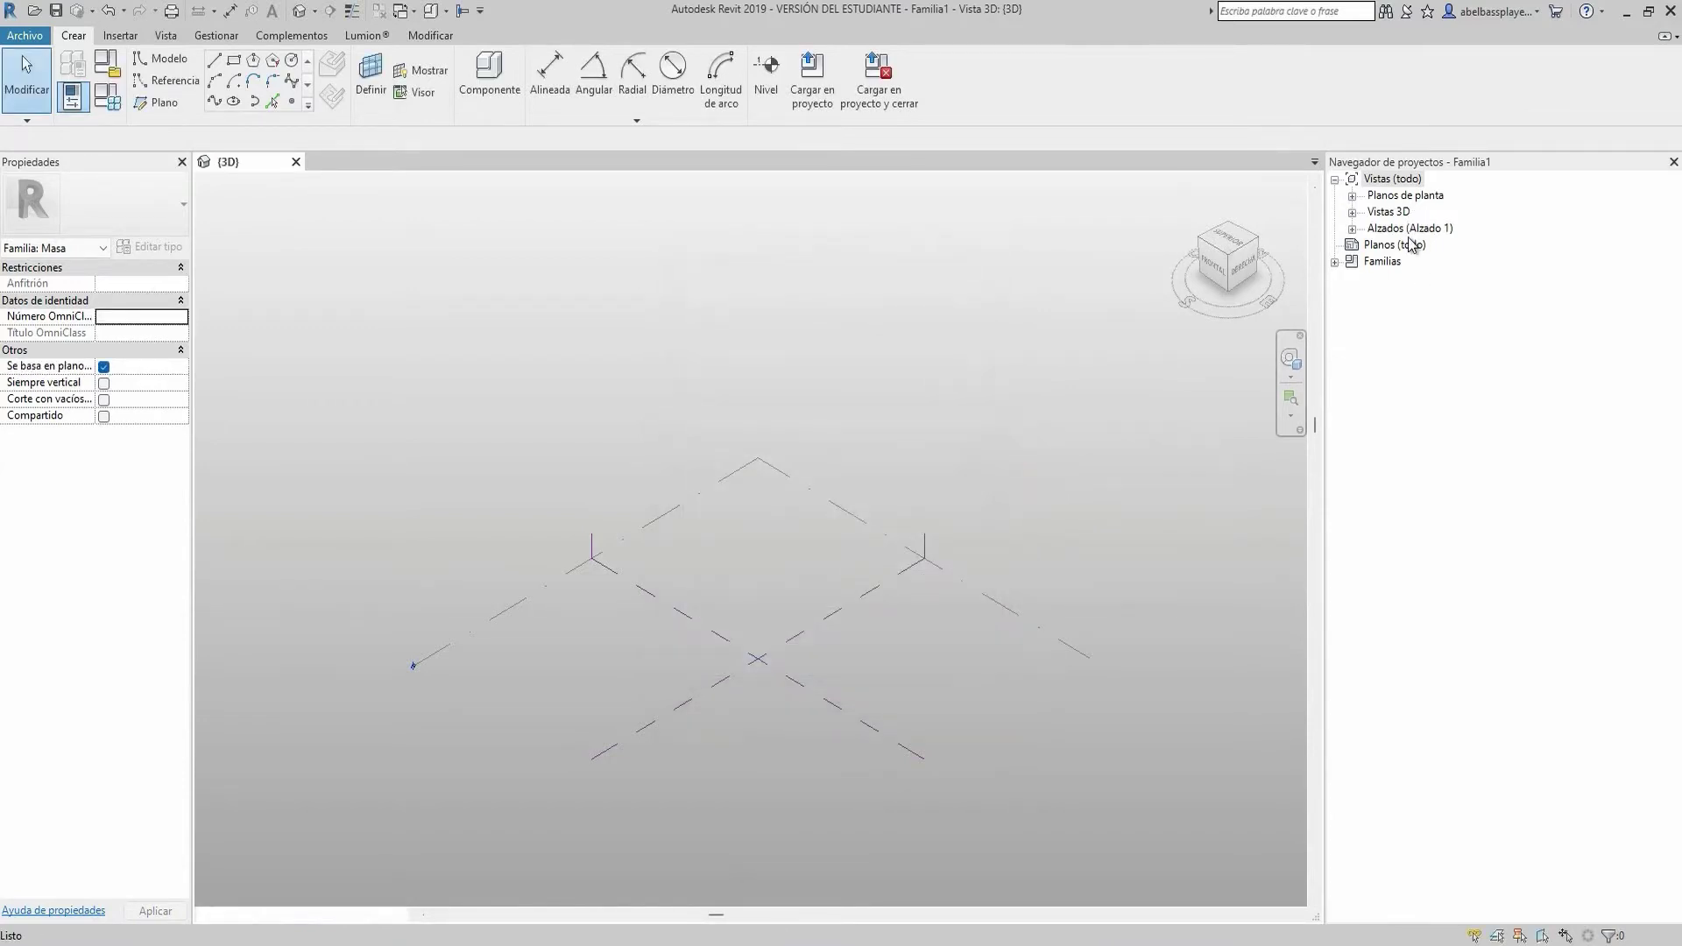
left_click(1413, 245)
In the Sur elevation, add two new levels, Nivel 2 and Nivel 3, above Nivel 1
double_click(1411, 230)
double_click(1393, 294)
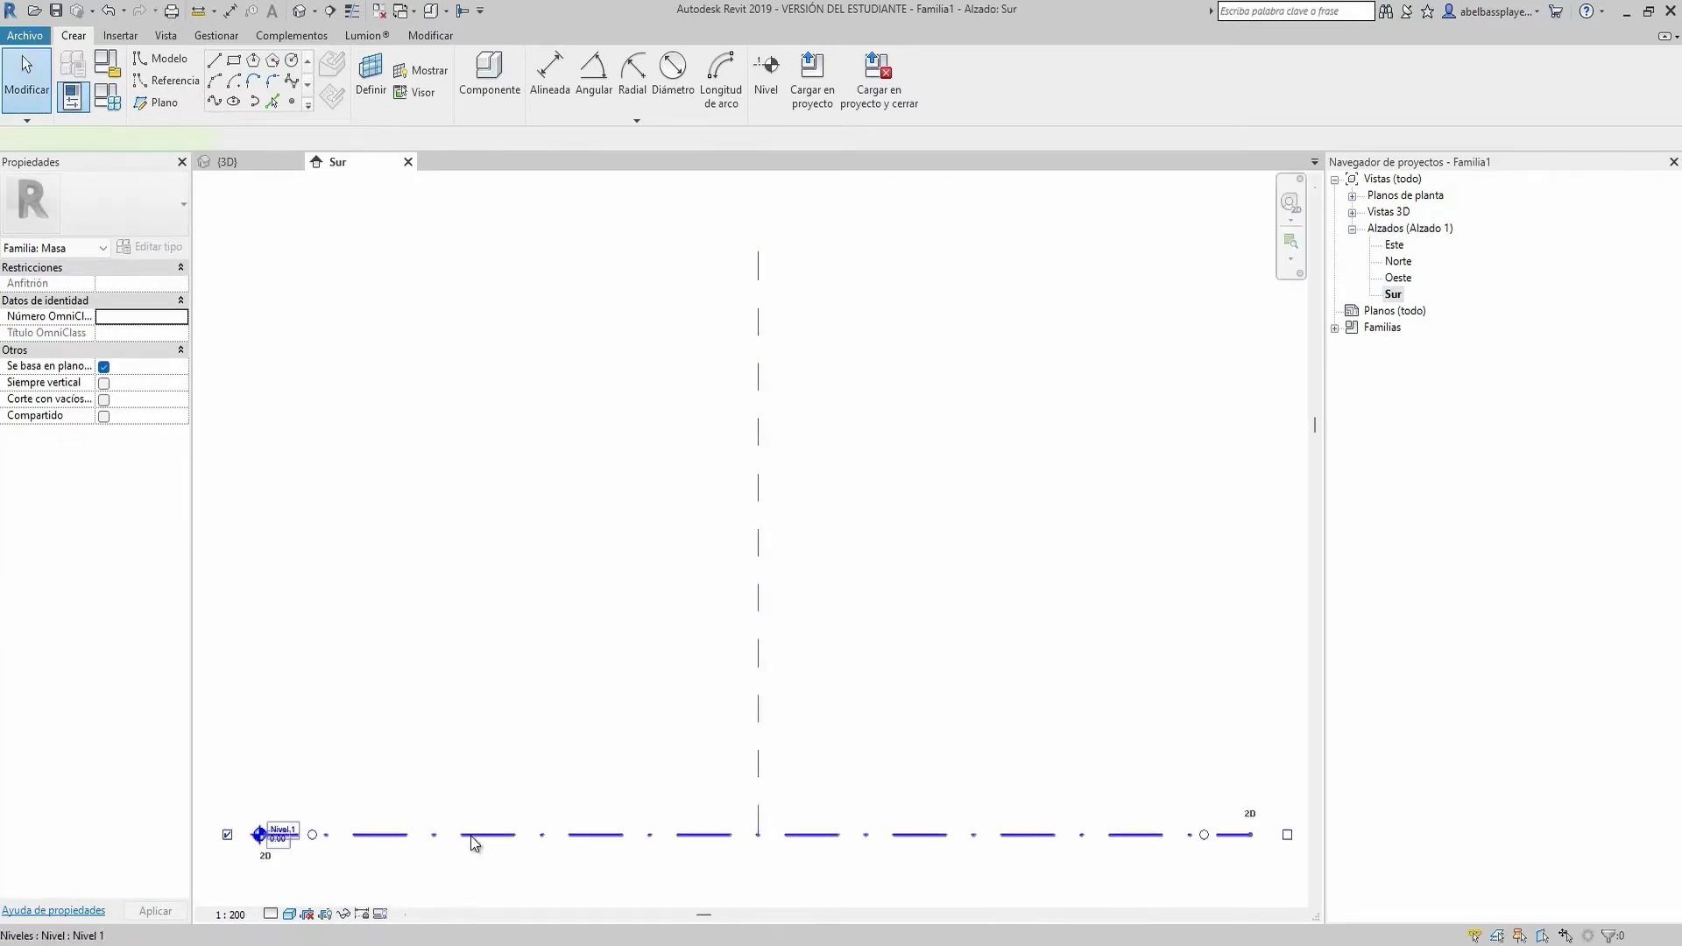
left_click(470, 836)
key("l")
key("l")
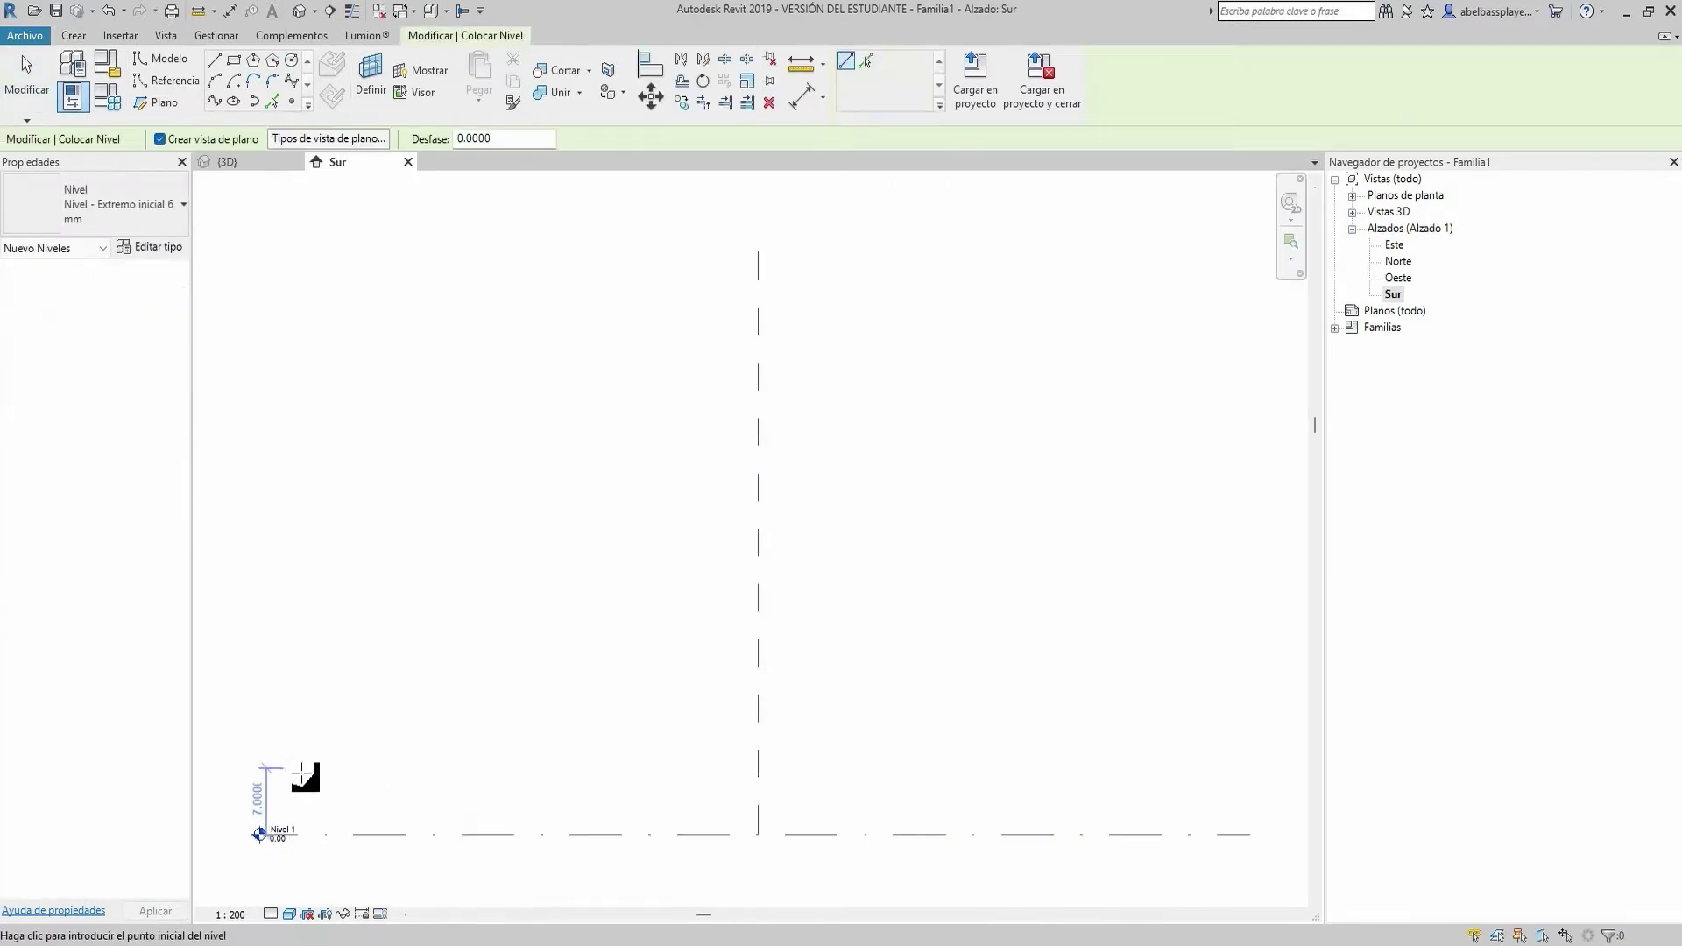
left_click(308, 786)
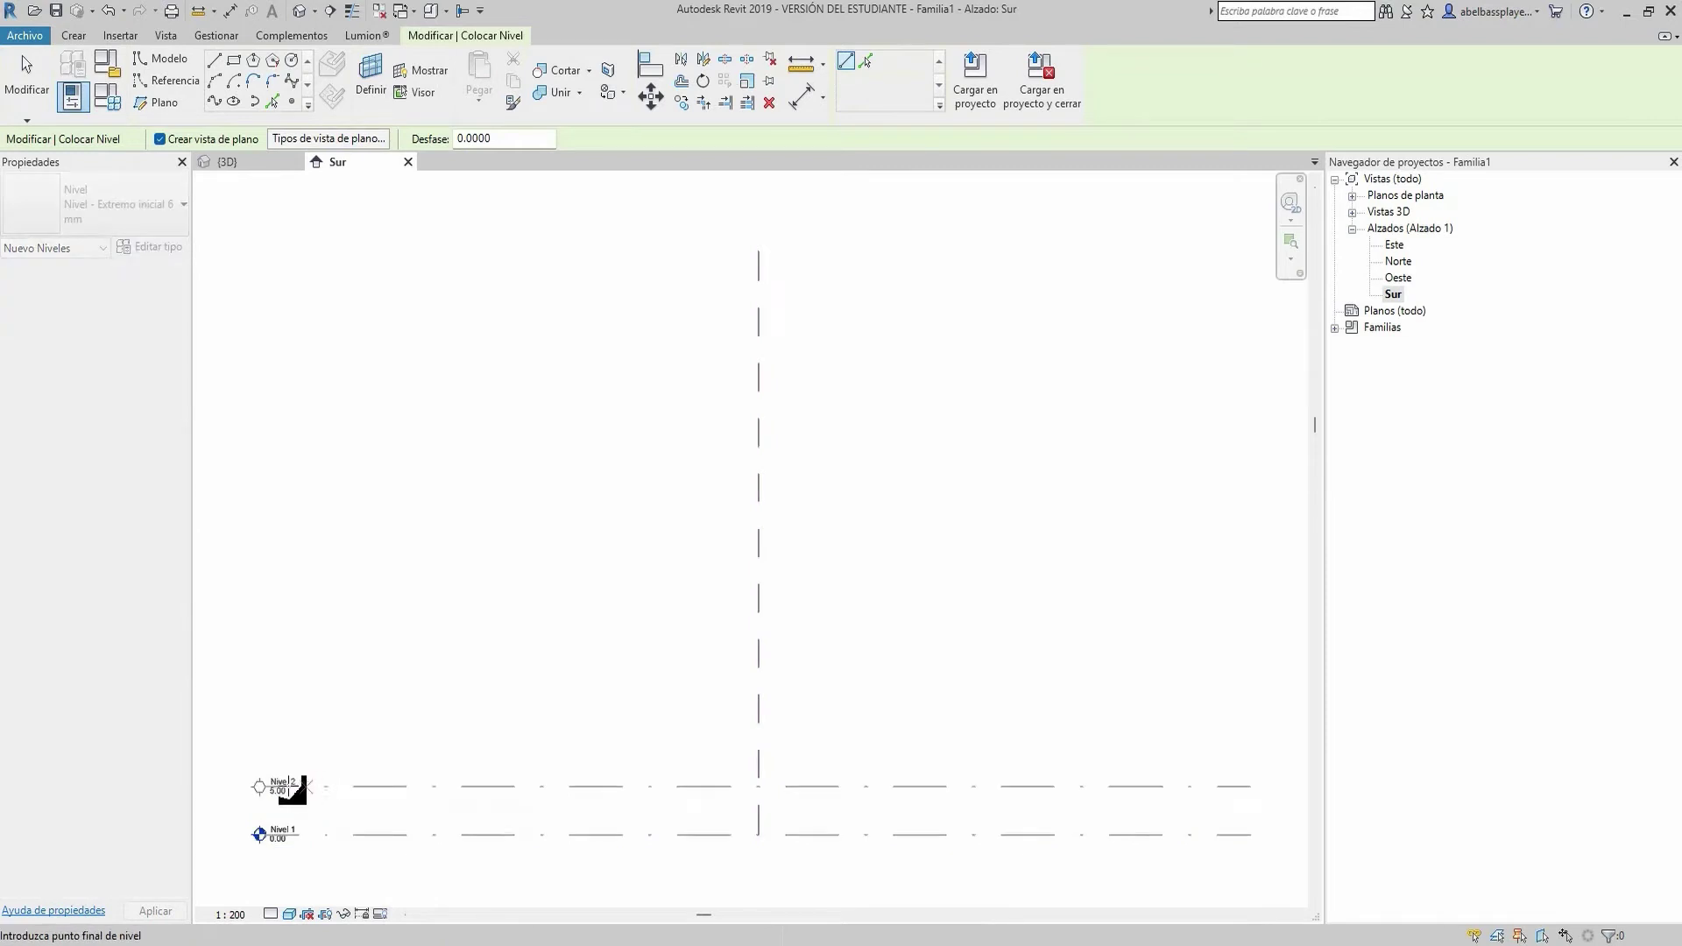
left_click(282, 786)
type("1")
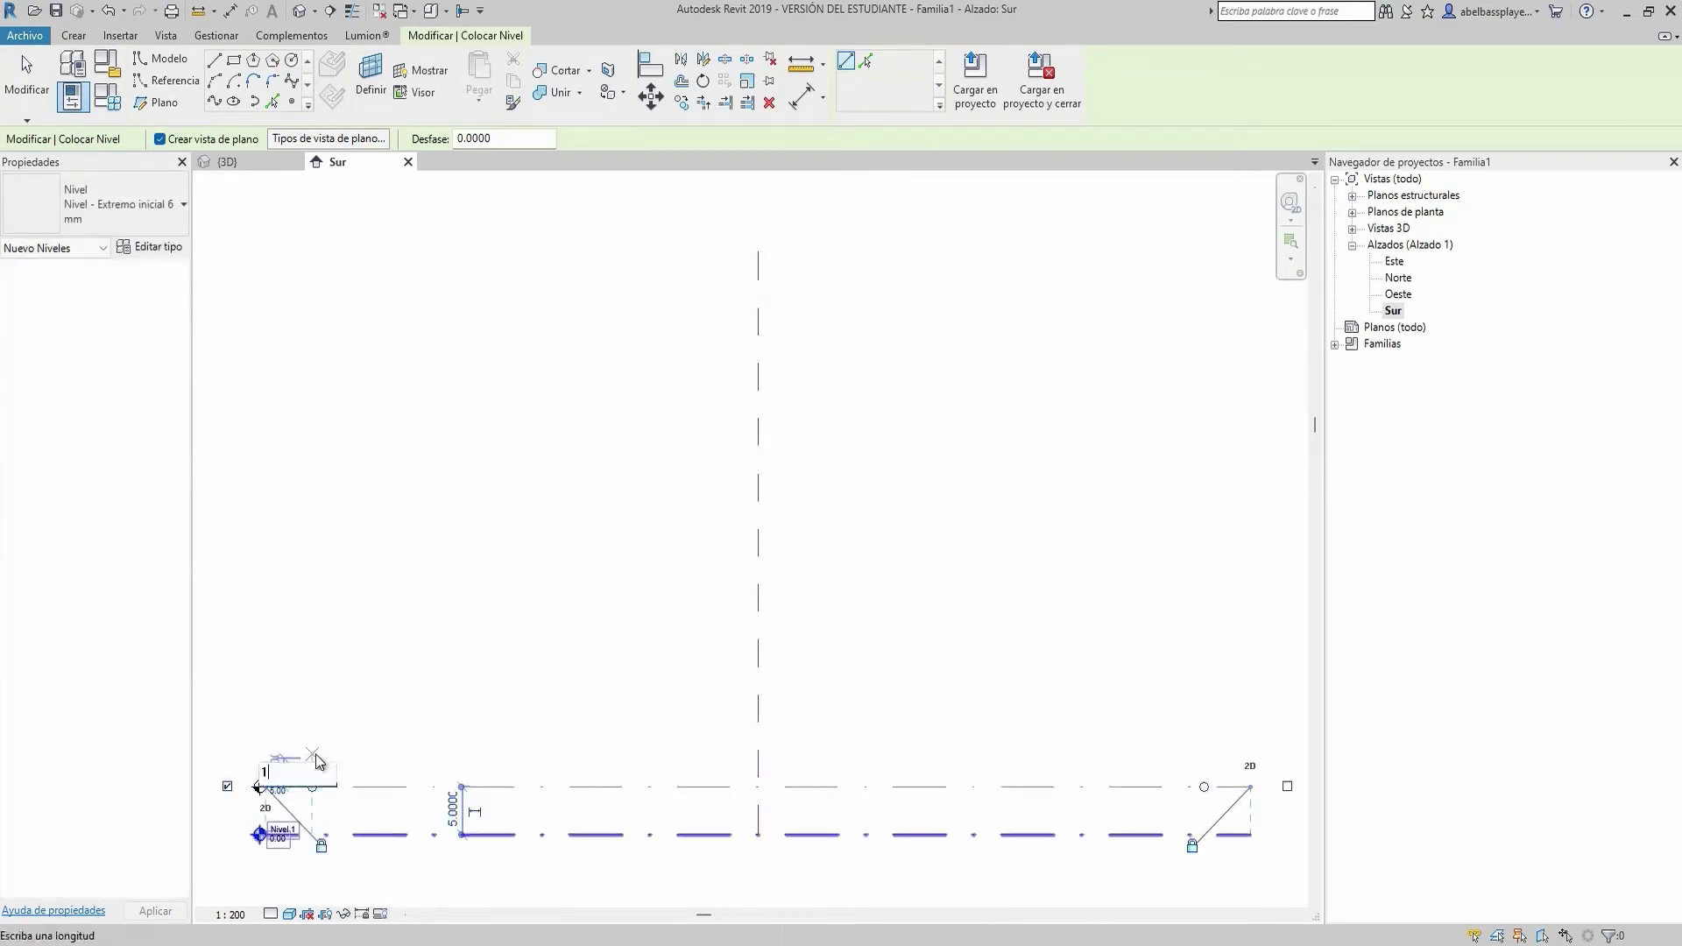
type("0")
key("Return")
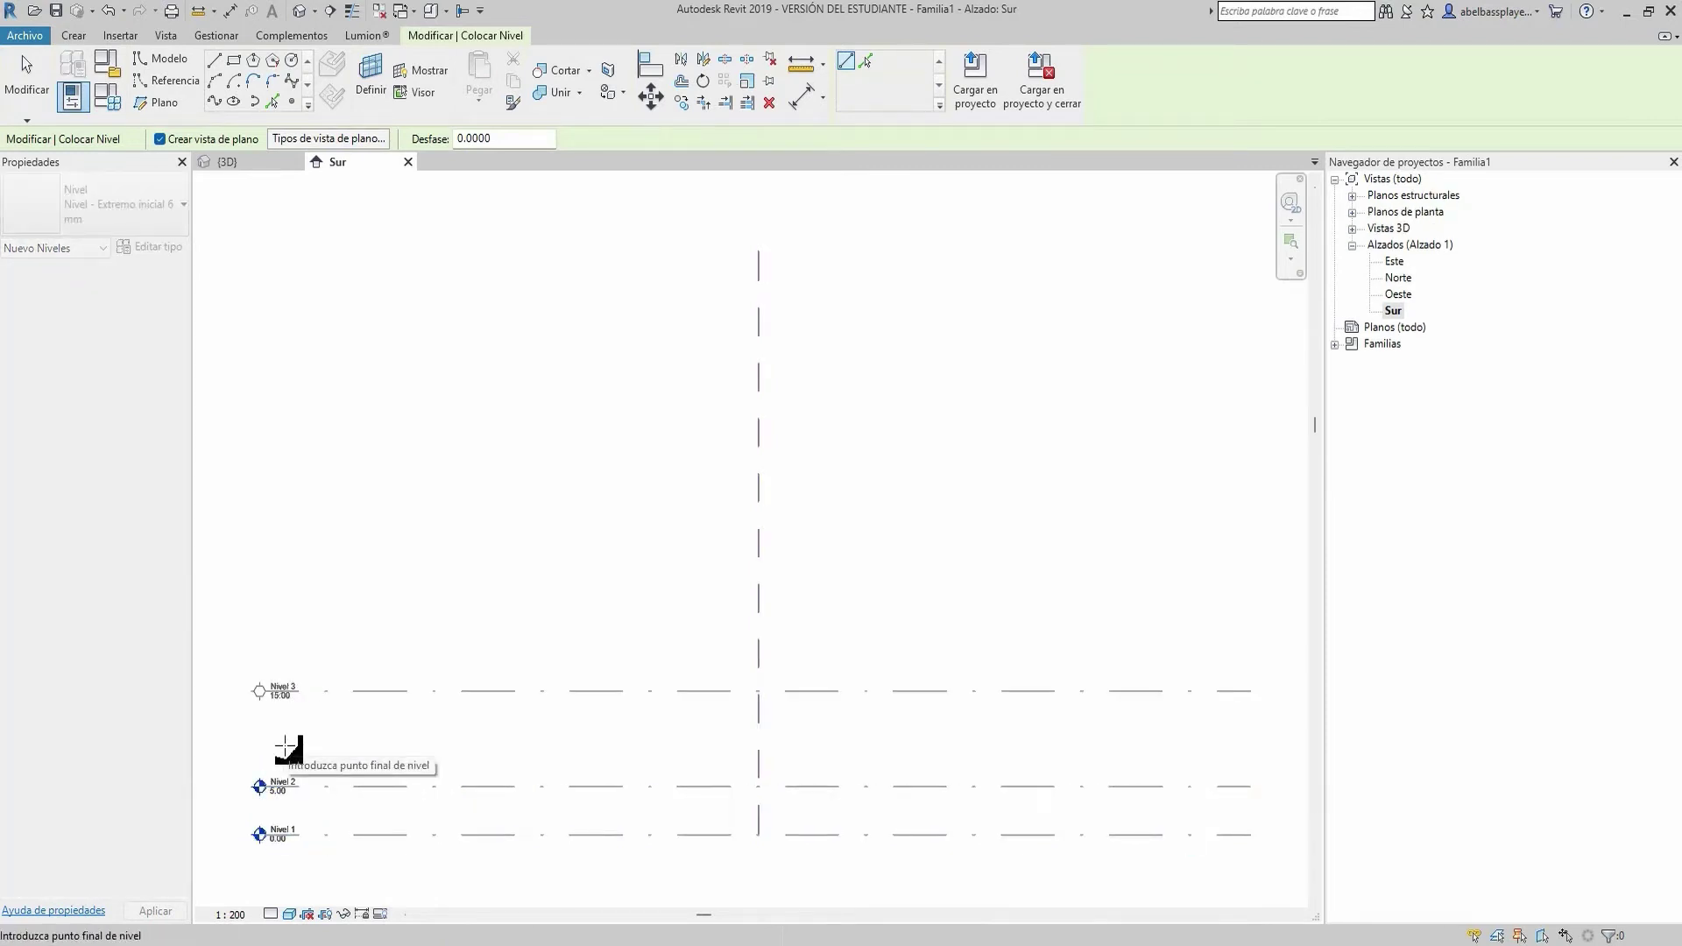
left_click(298, 746)
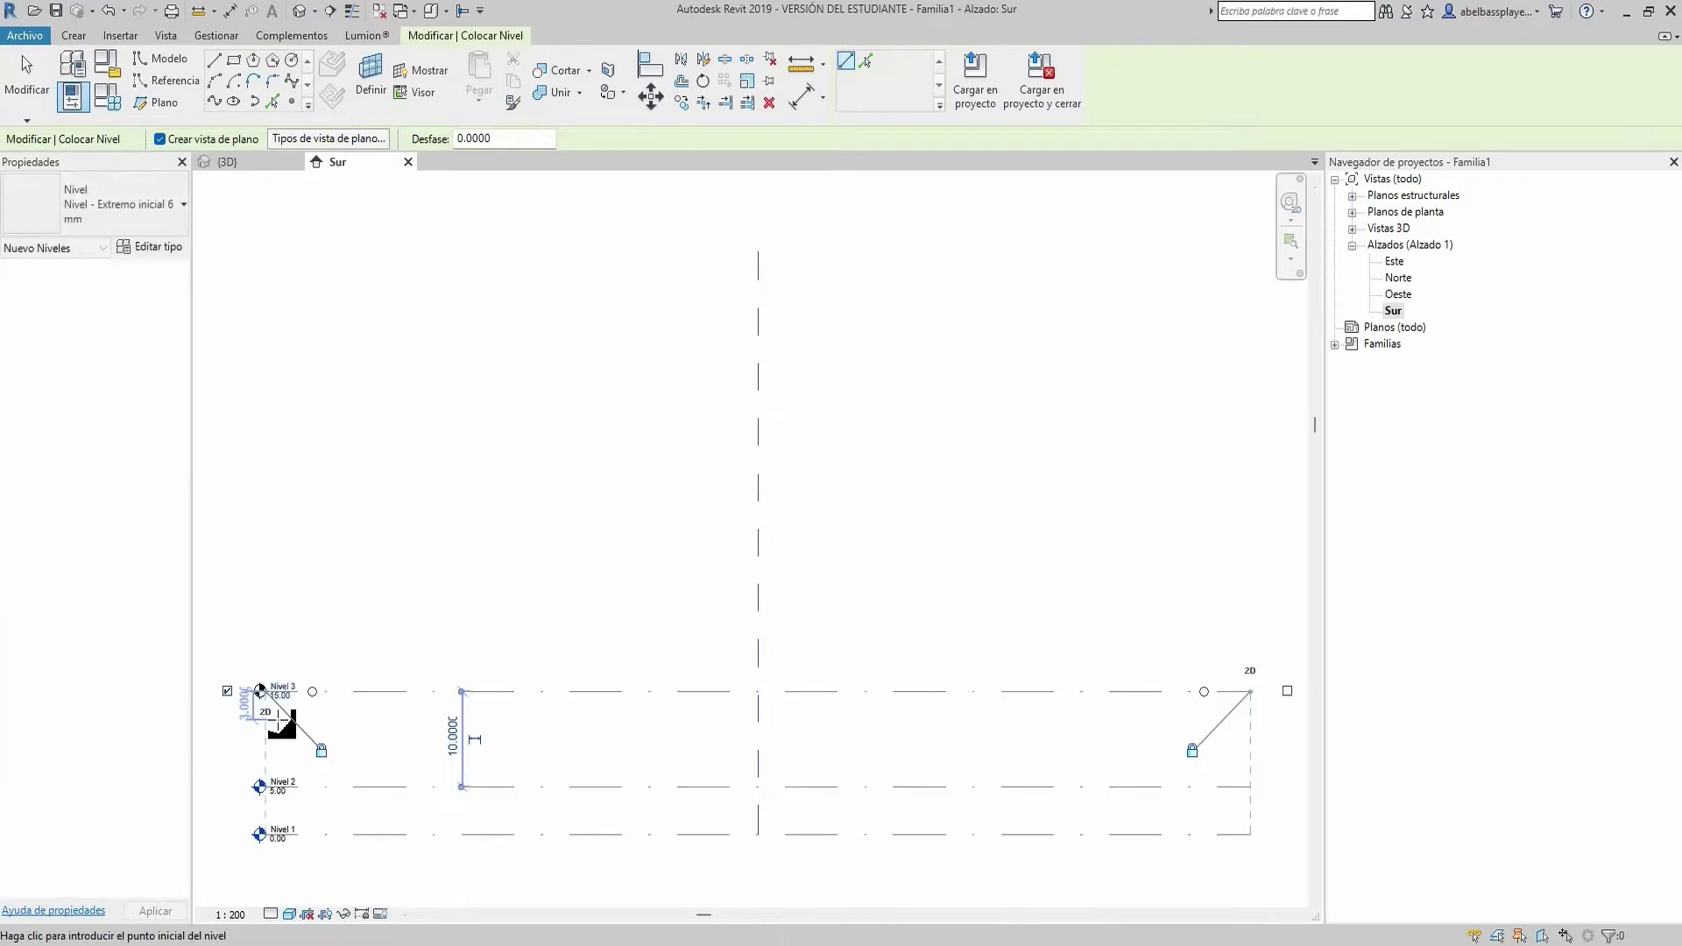
key("Escape")
key("Escape")
Change Nivel 3's elevation to 10 m
left_click(279, 705)
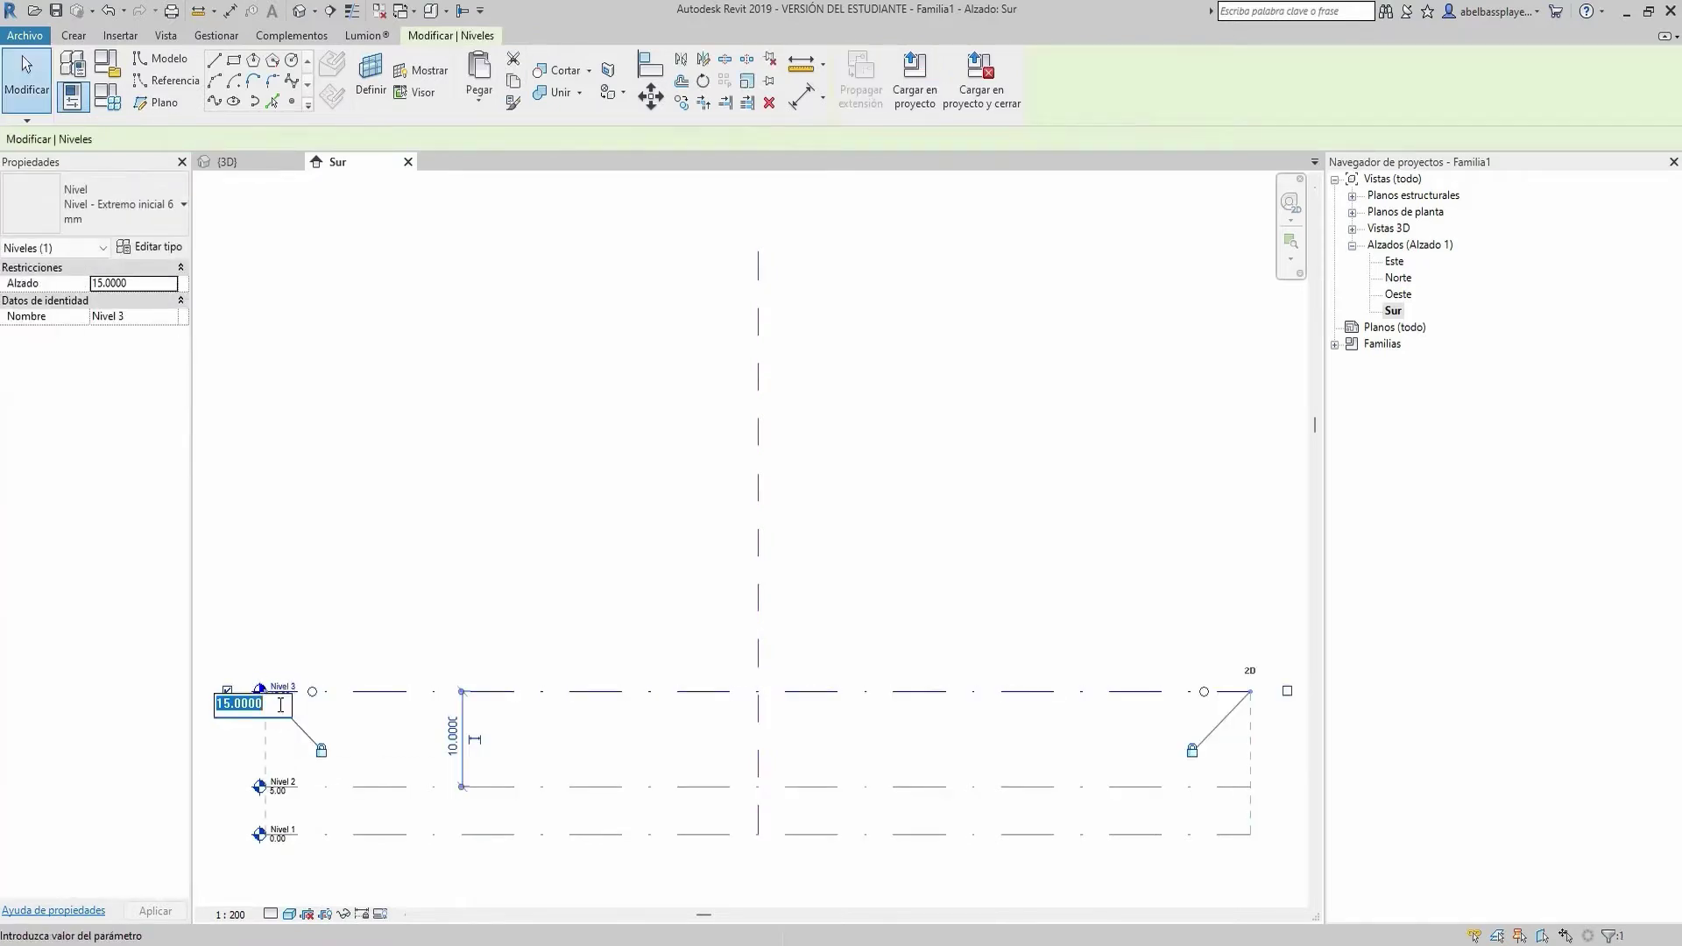
type("10")
key("Return")
left_click(431, 686)
scroll(433, 622, "down", 1)
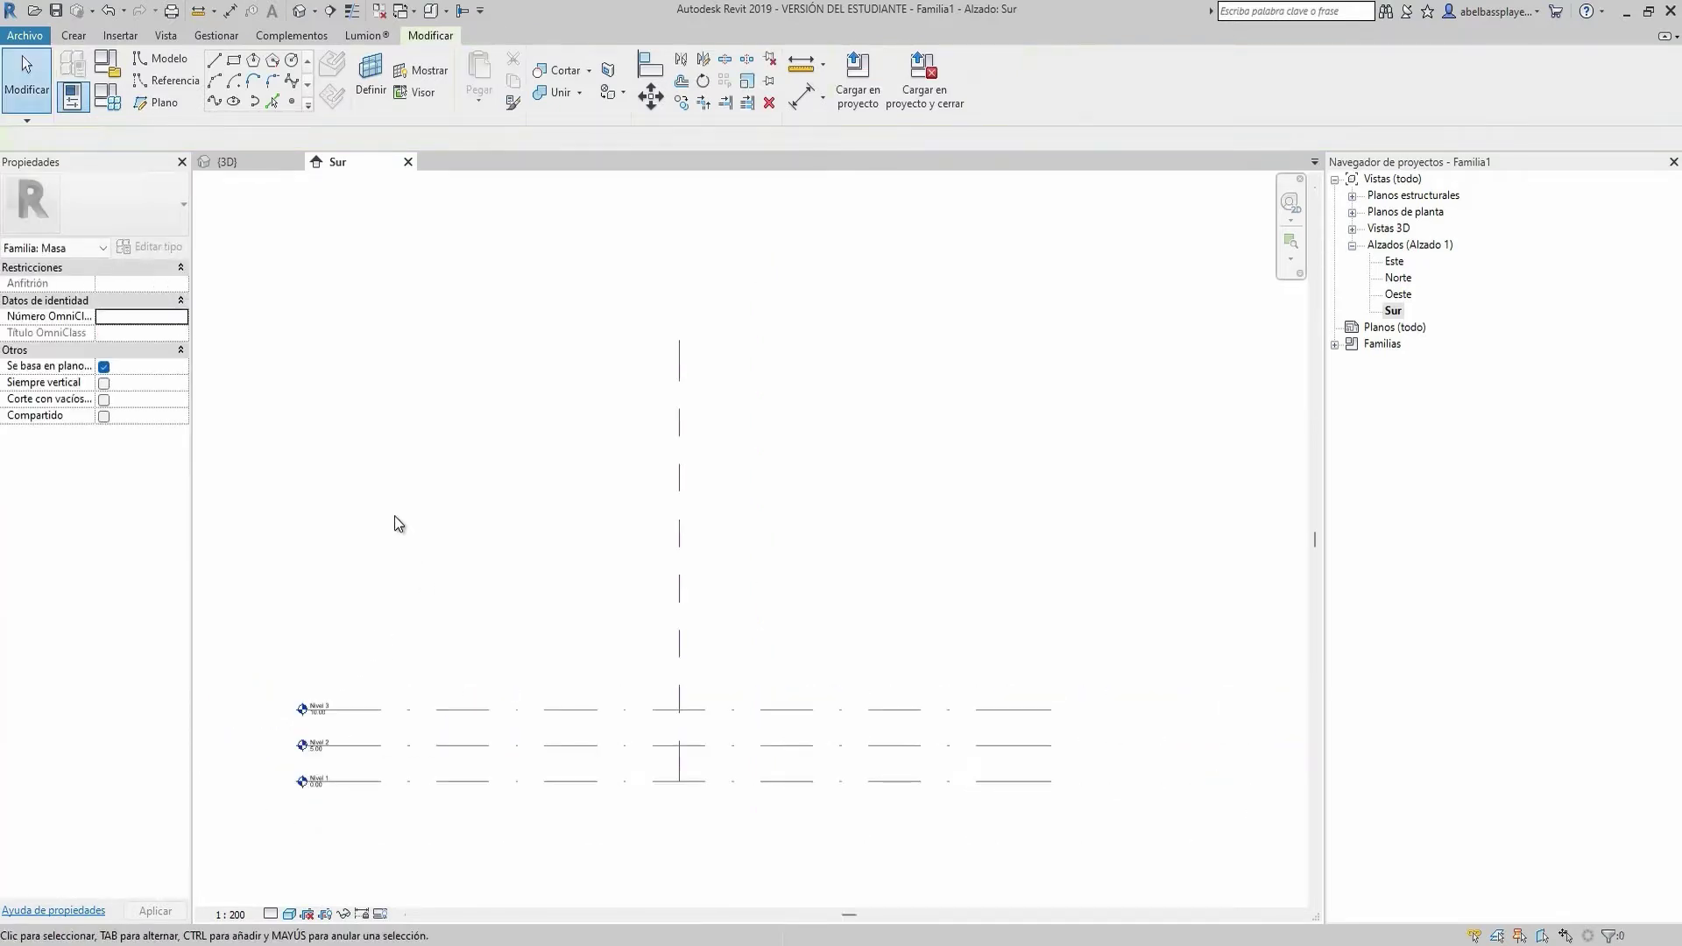
Draw an 8-sided circumscribed octagon on Nivel 1, centred on the reference planes
double_click(1406, 212)
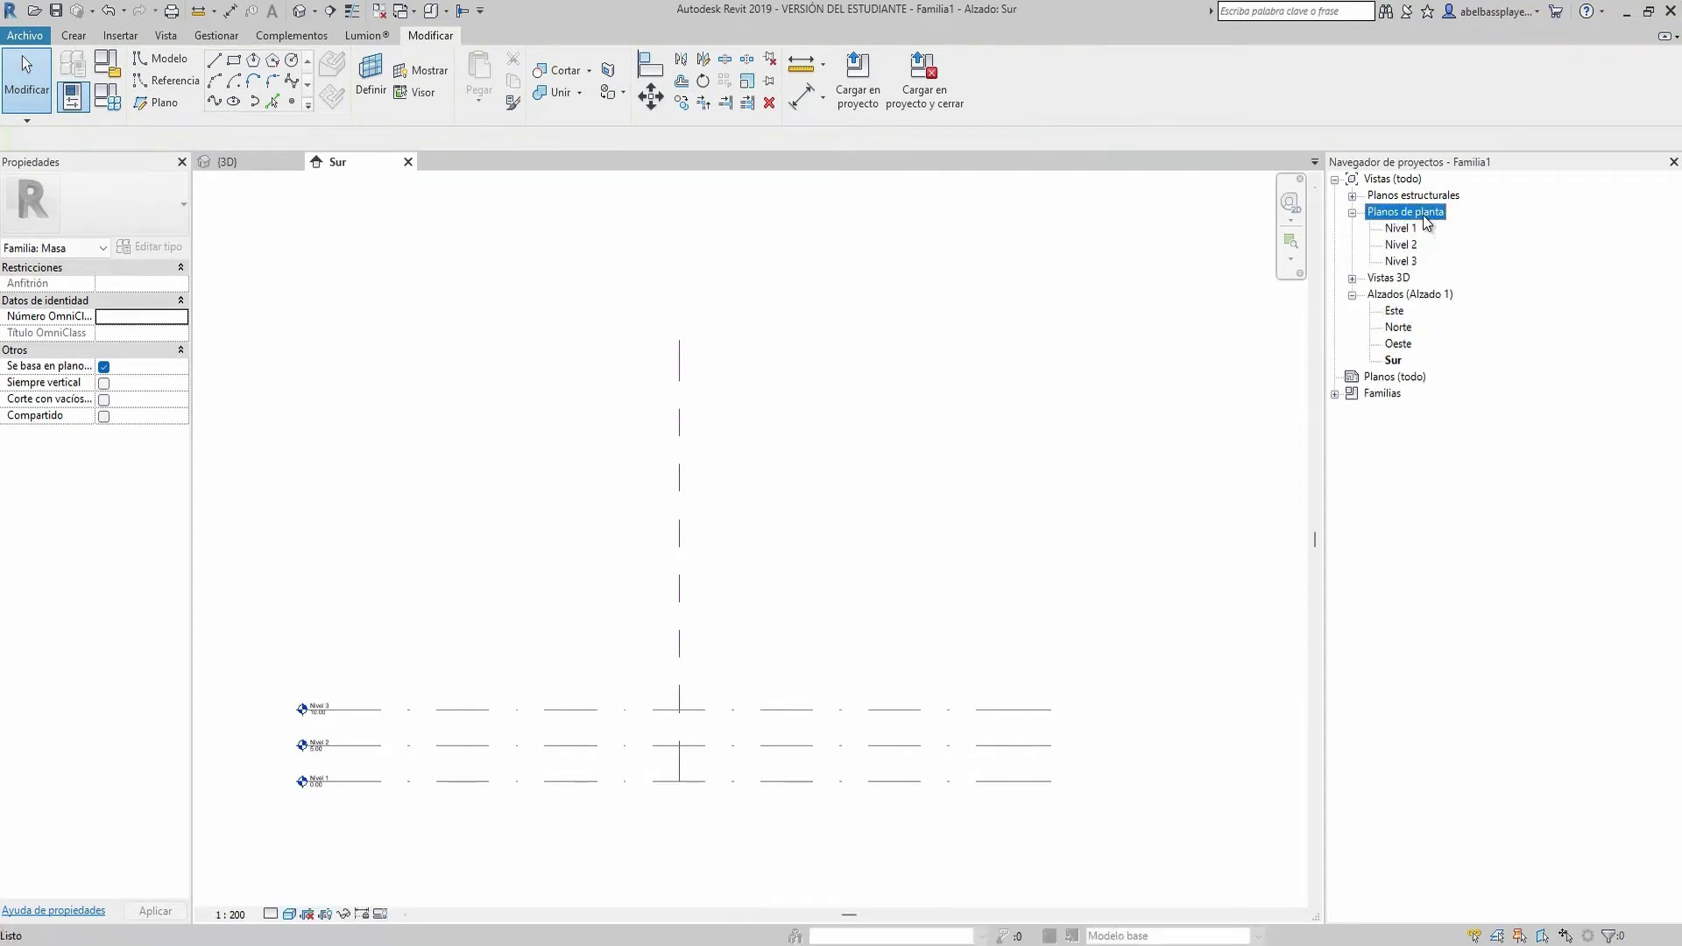
double_click(1402, 227)
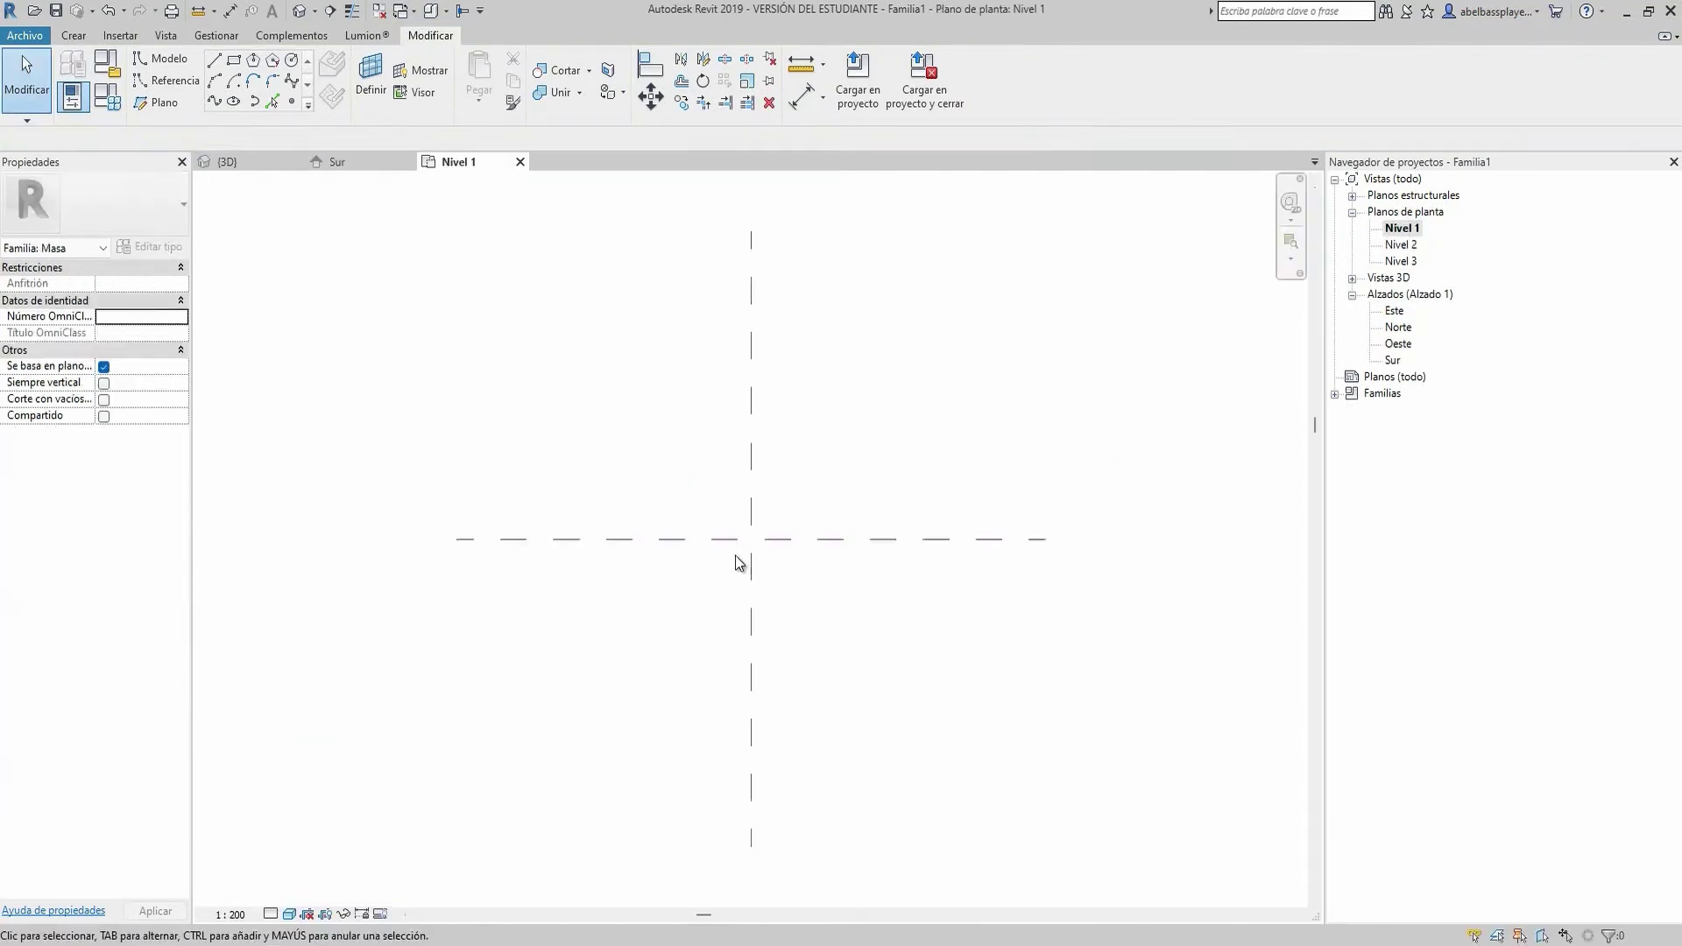
scroll(736, 561, "up", 1)
left_click(271, 64)
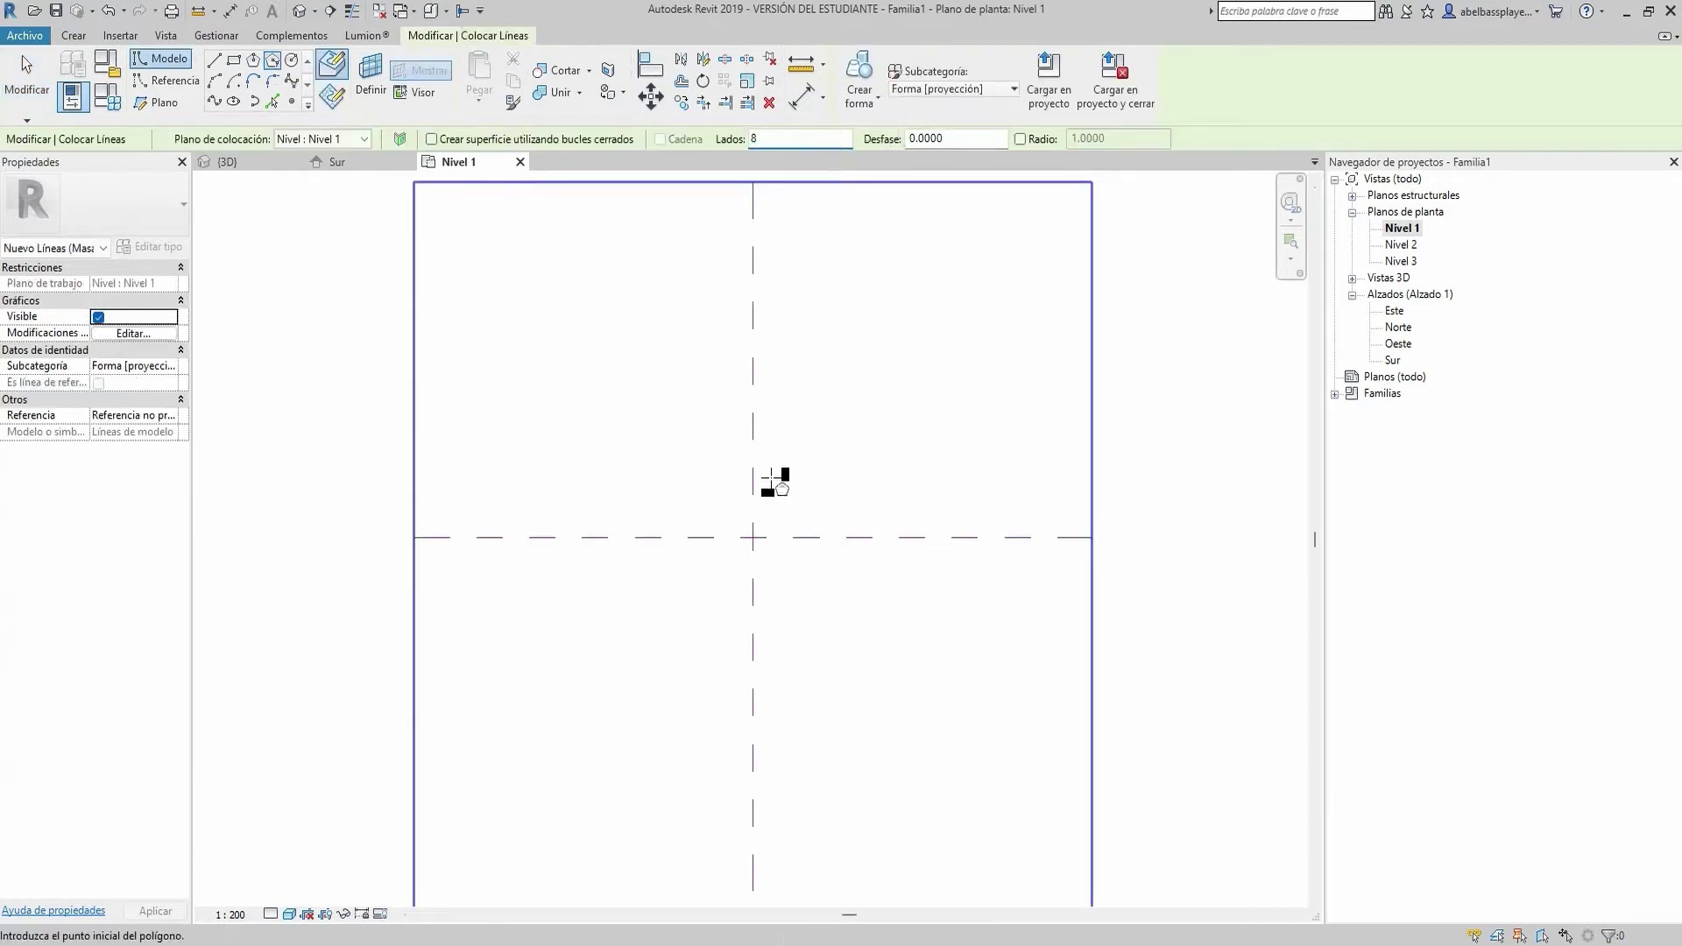
left_click(752, 537)
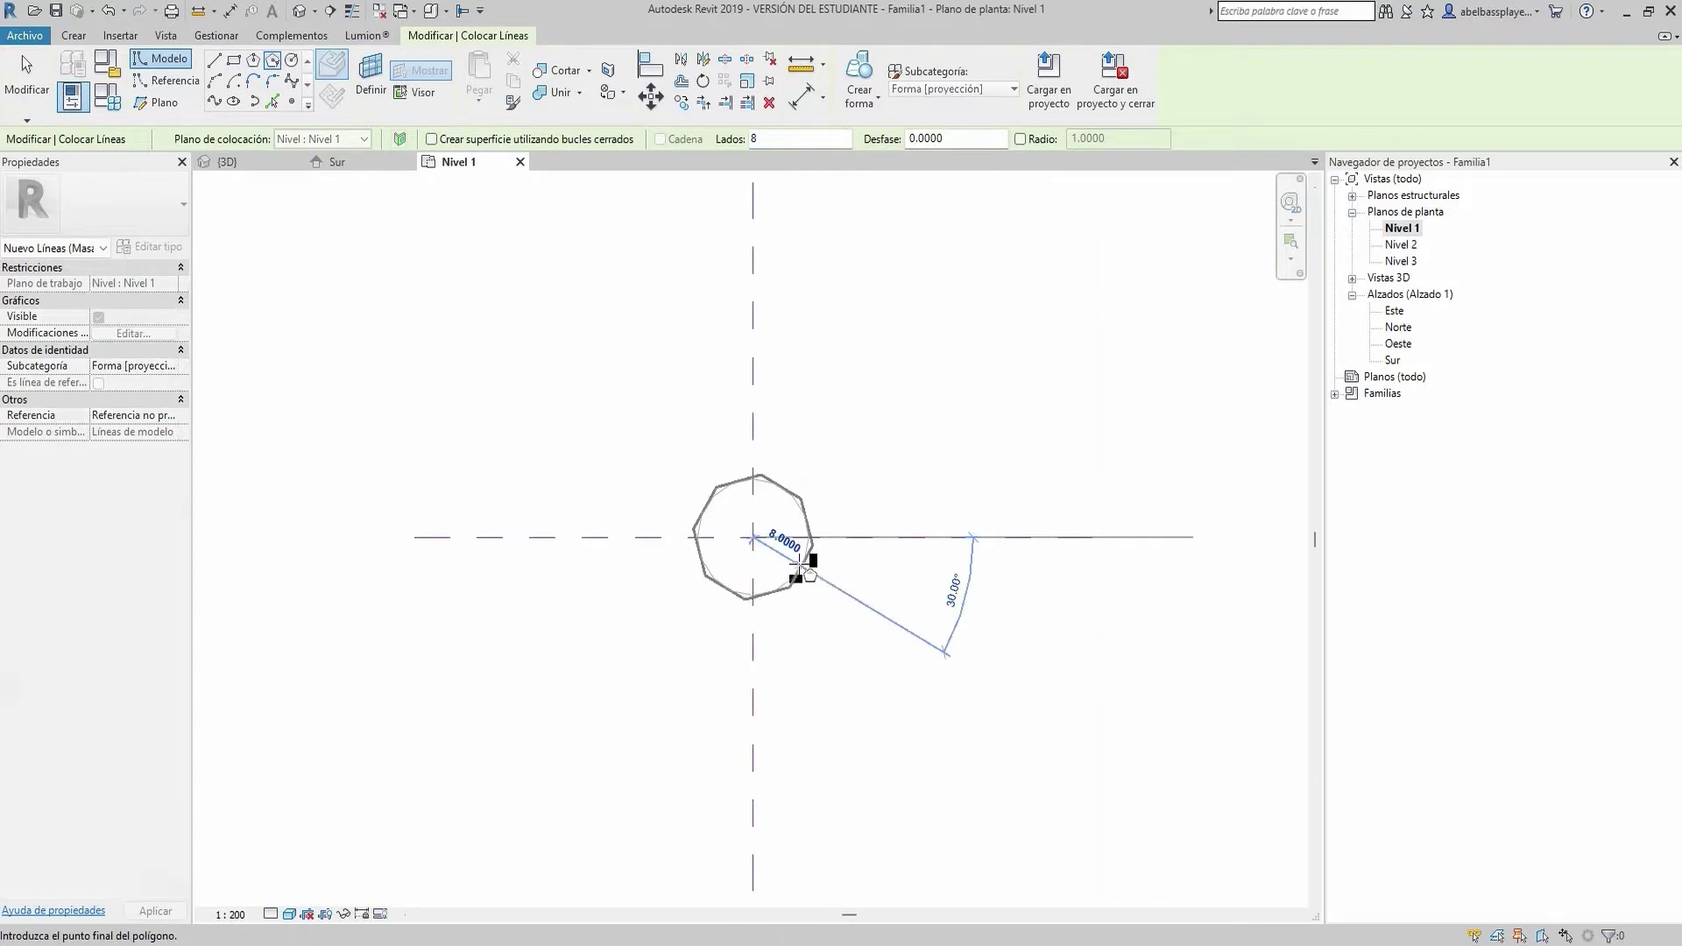
left_click(832, 624)
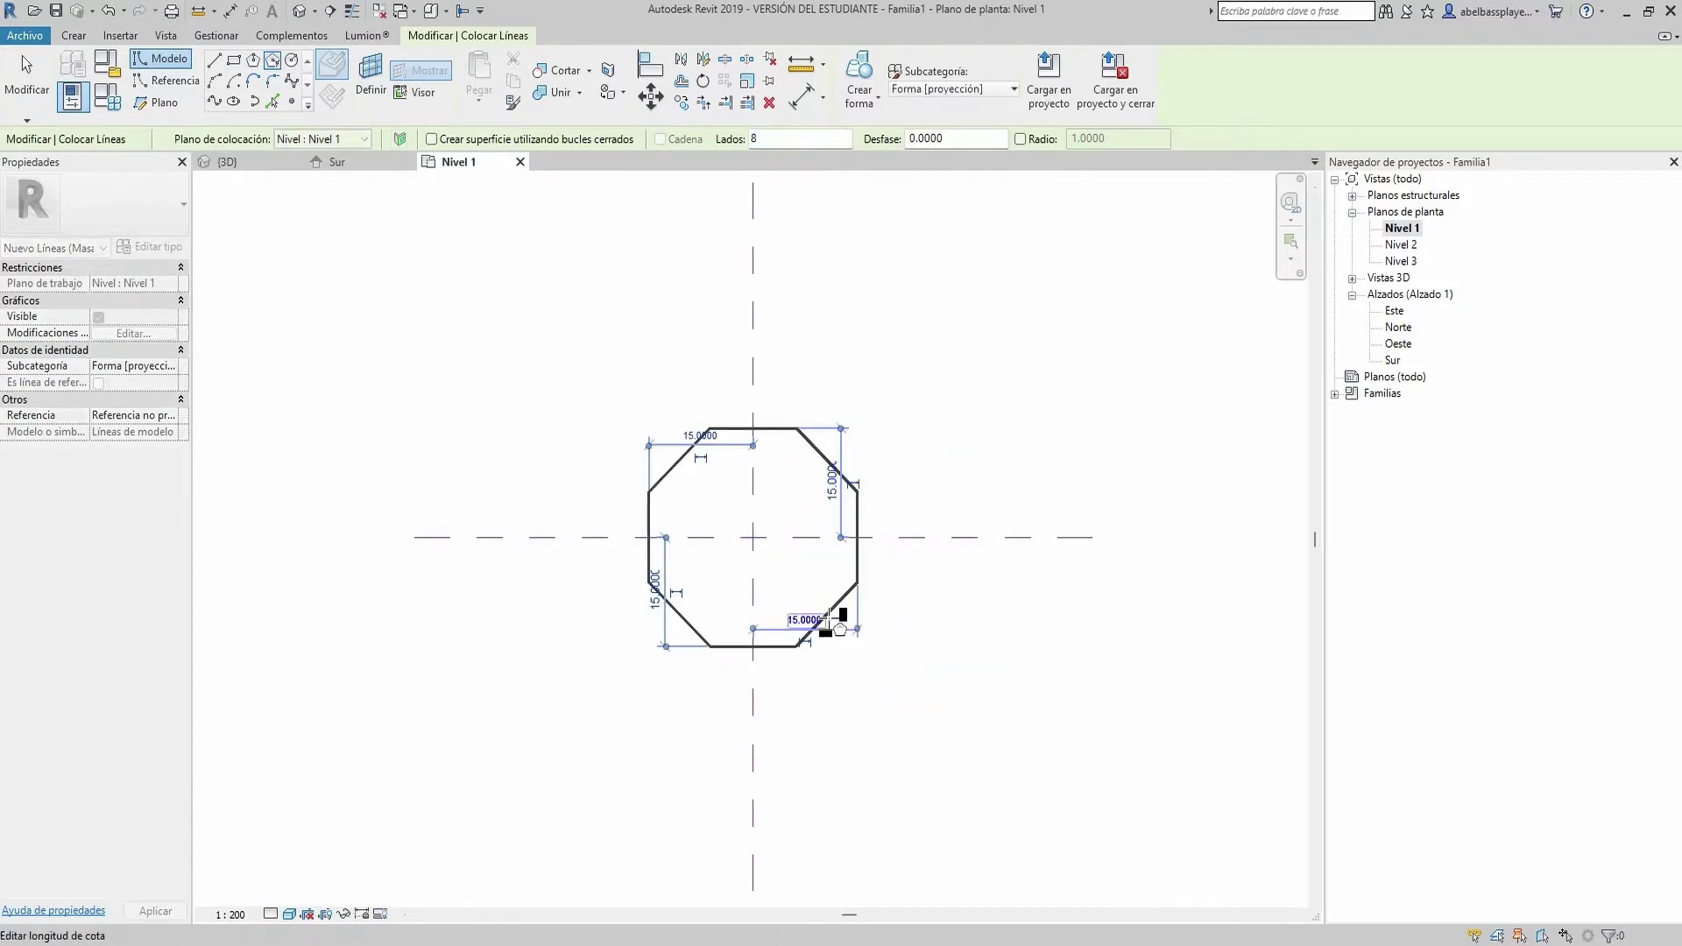
Draw a larger, rotated octagon on Nivel 3 with the same centre
left_click(361, 138)
left_click(338, 185)
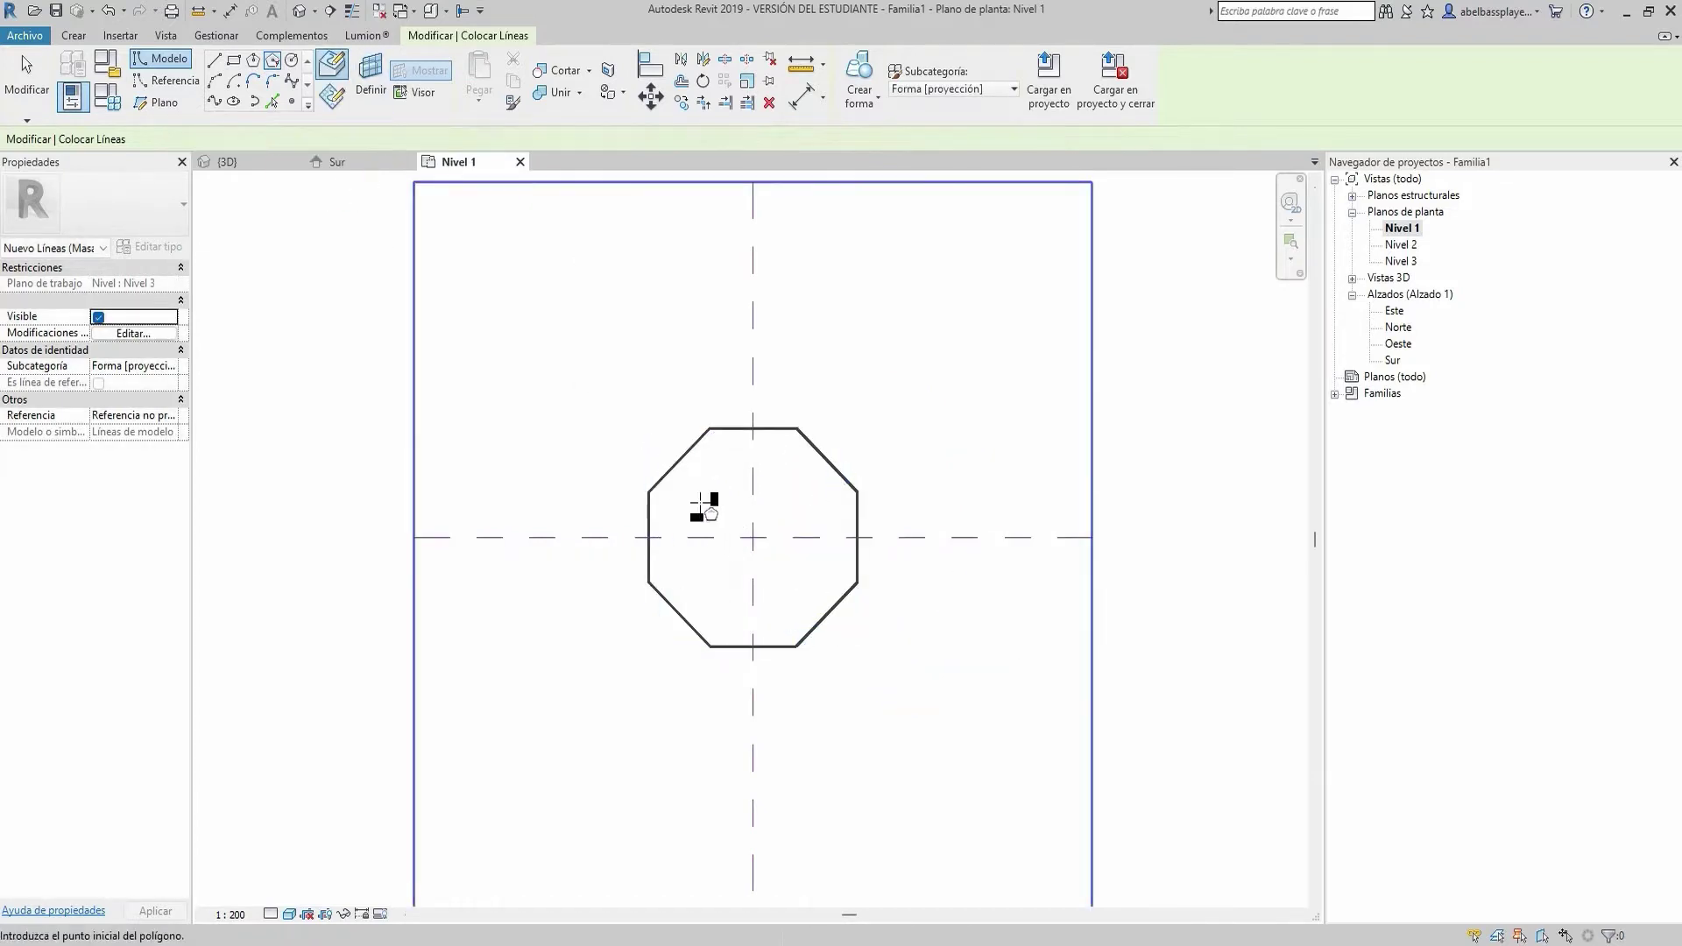
left_click(753, 537)
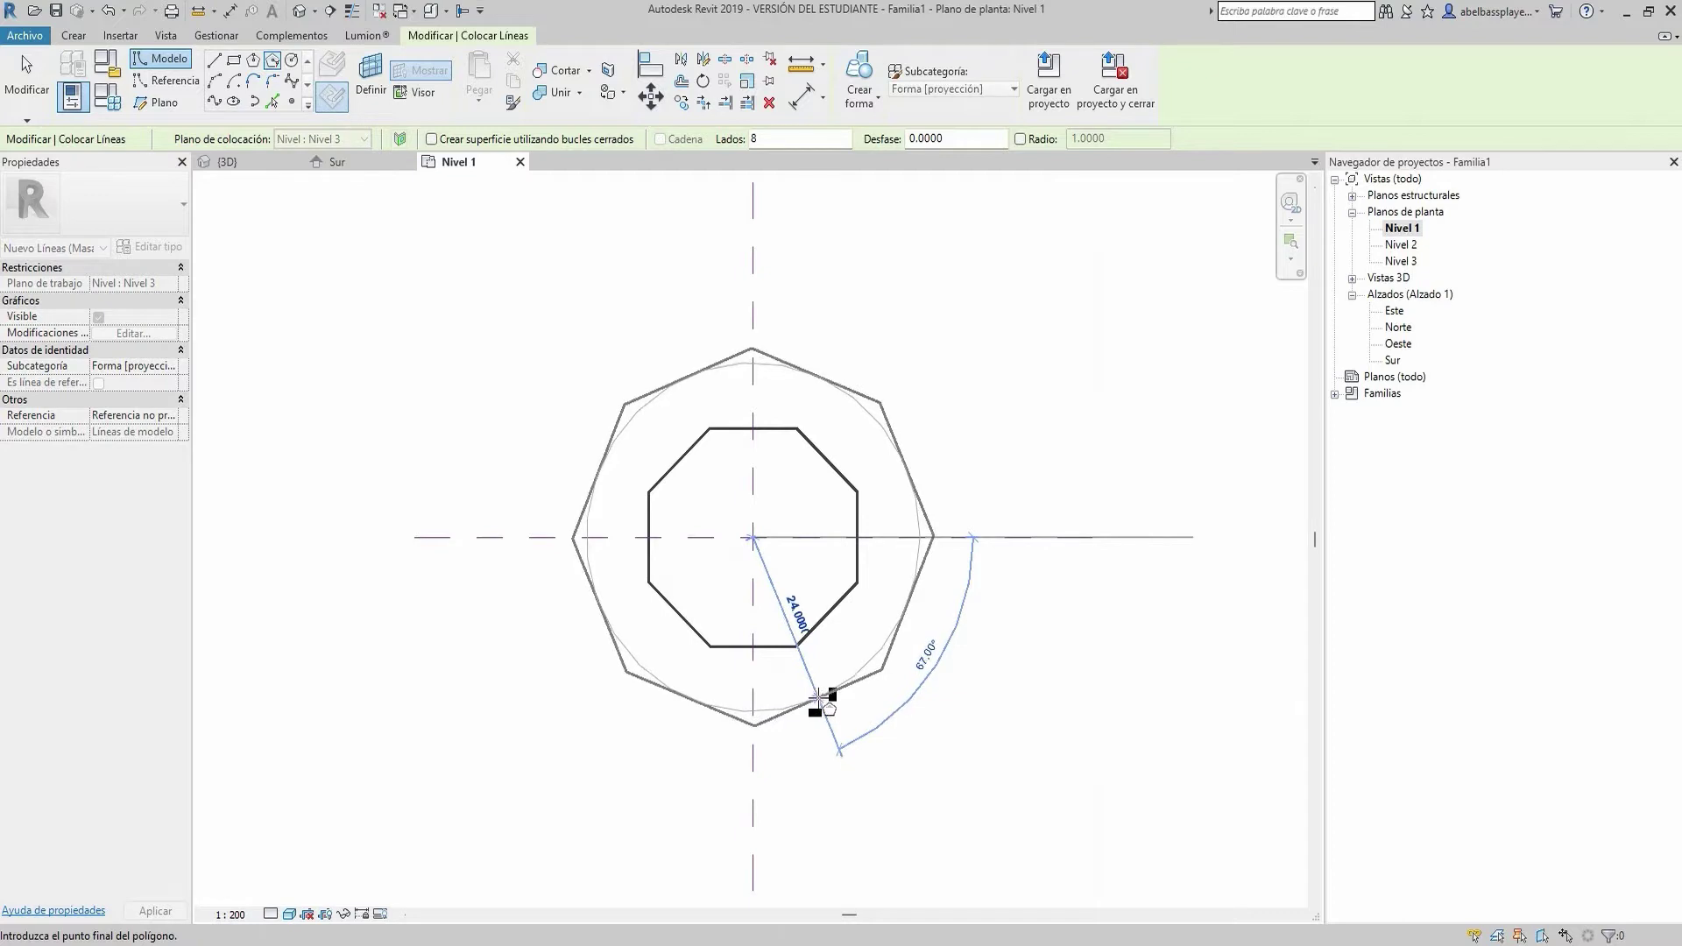
left_click(819, 701)
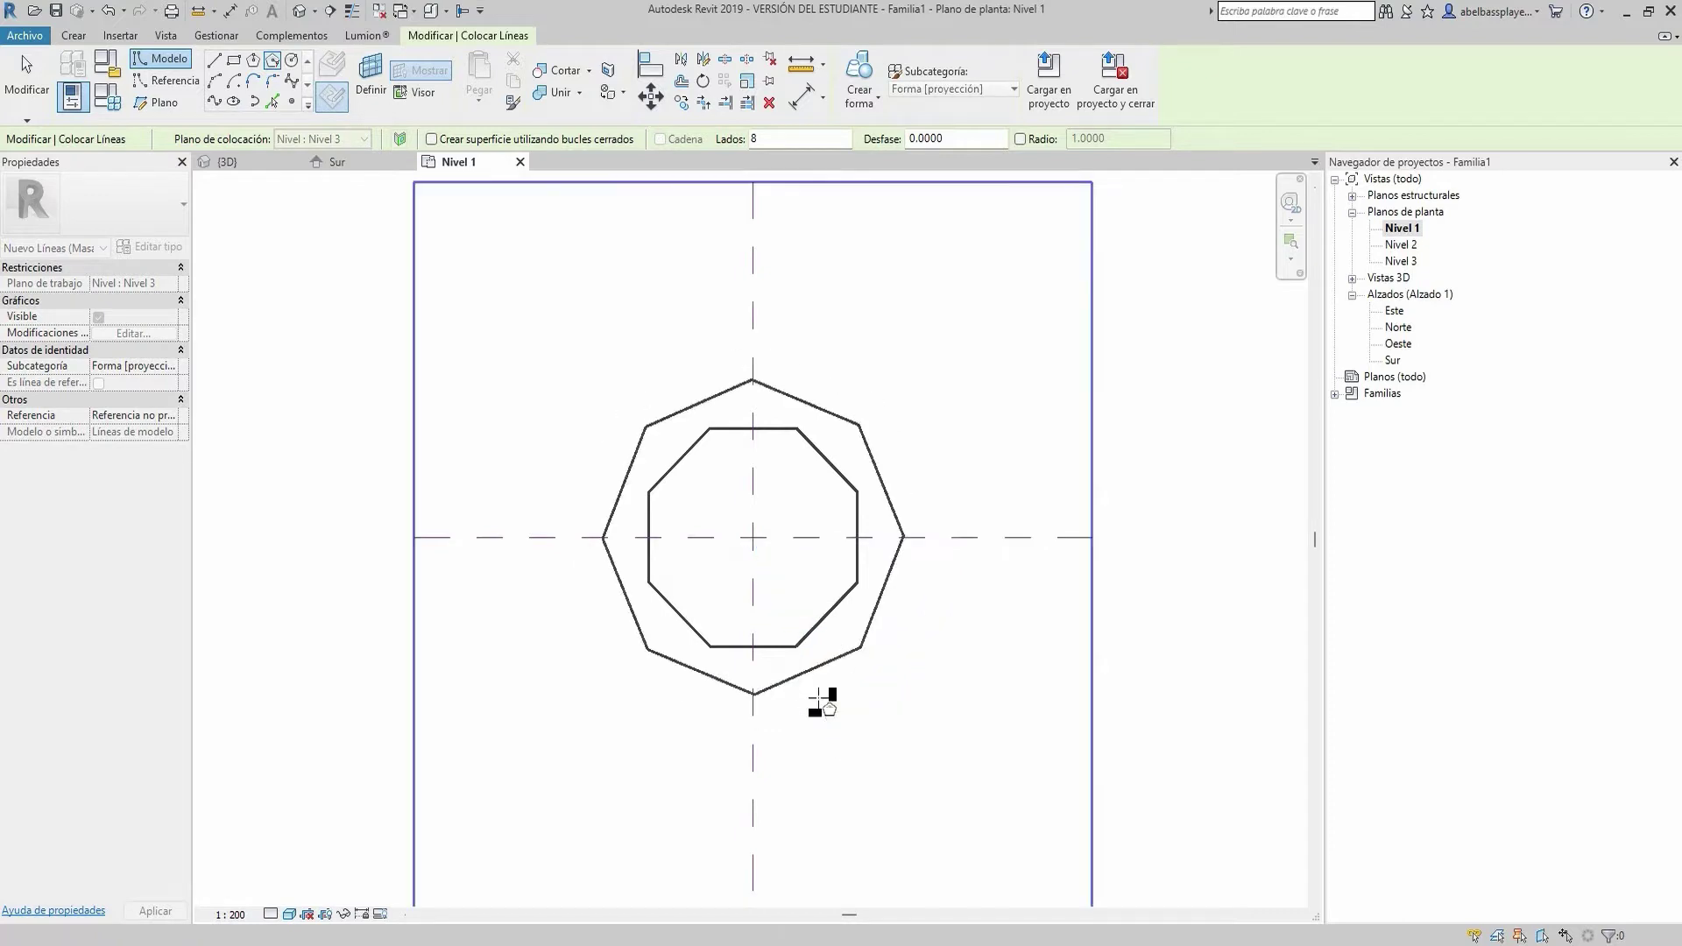
key("Escape")
key("Escape")
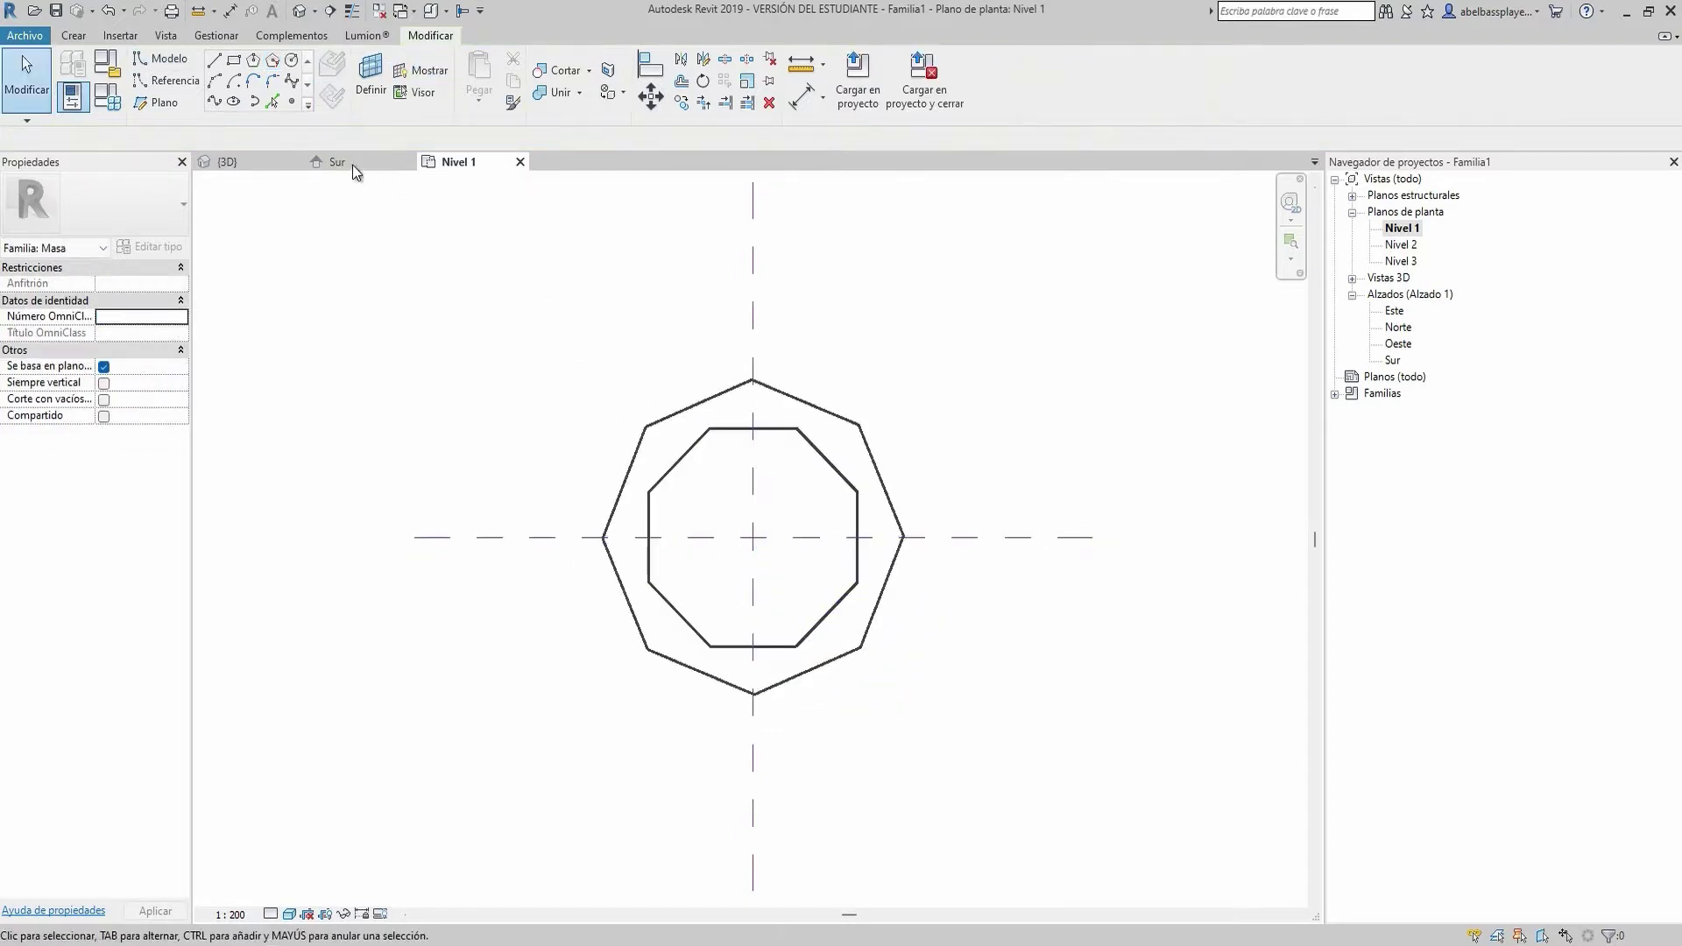
Check the stacked octagons in 3D, then place reference points on octagon vertices in Nivel 1
left_click(259, 160)
mouse_move(714, 701)
middle_mouse_down("shift")
mouse_move(841, 686)
mouse_move(775, 649)
middle_mouse_up("shift")
left_click(460, 162)
left_click(292, 101)
scroll(609, 368, "up", 2)
left_click(778, 492)
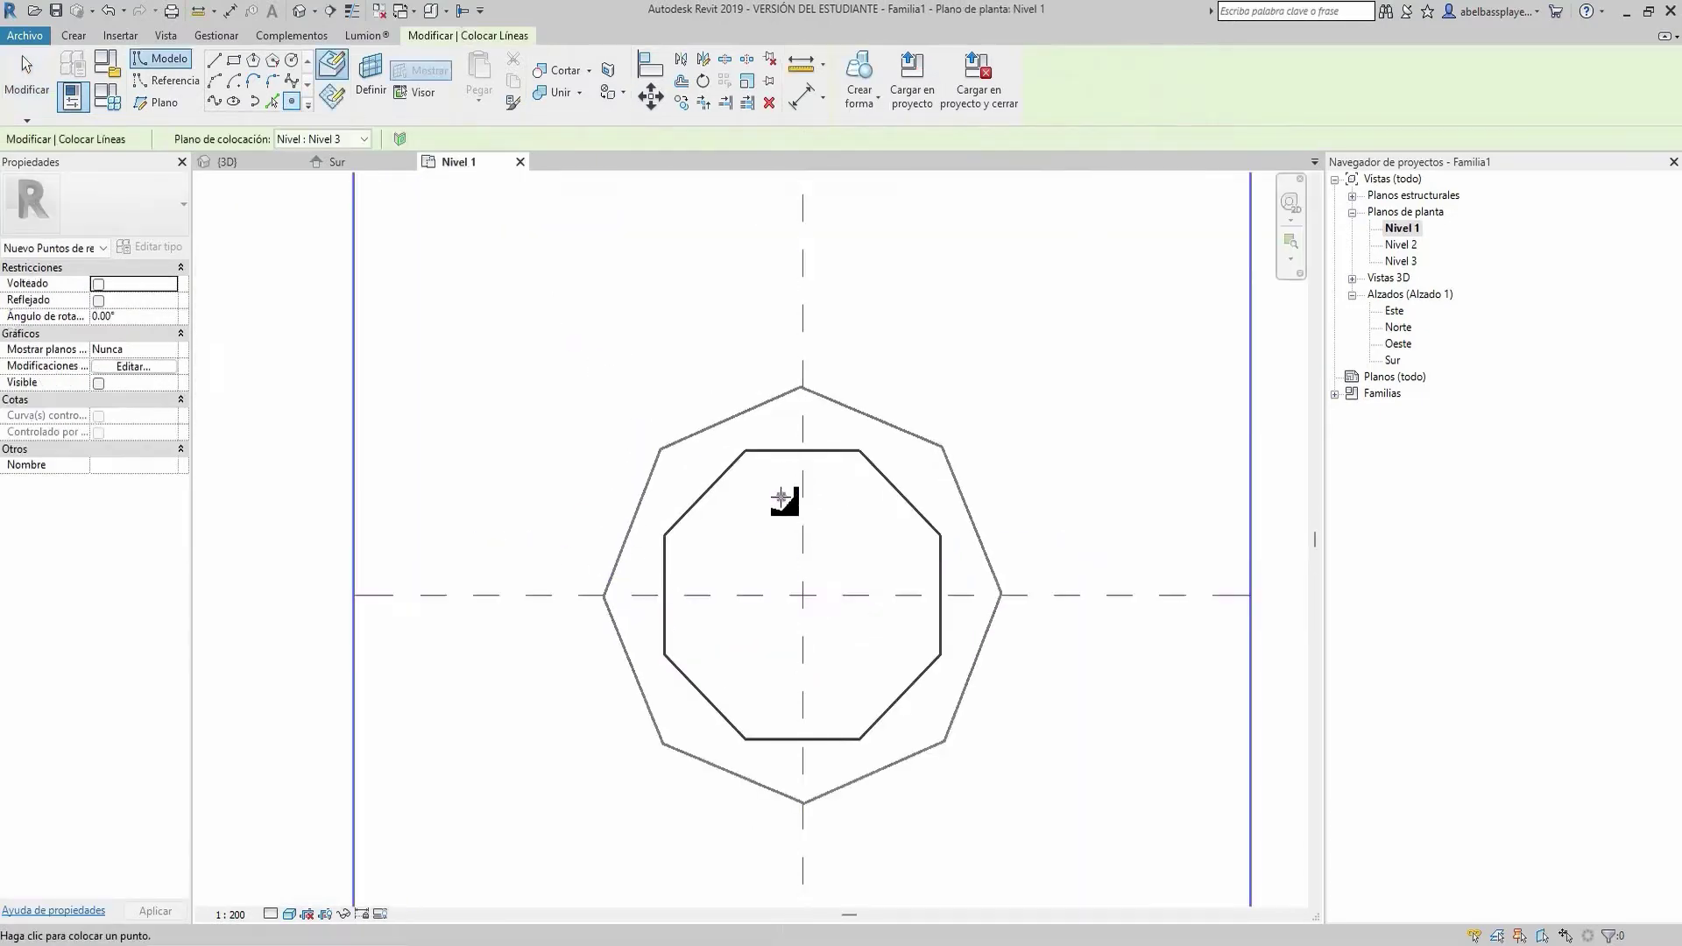
middle_click_drag(778, 492, 709, 474)
middle_click_drag(669, 409, 665, 401)
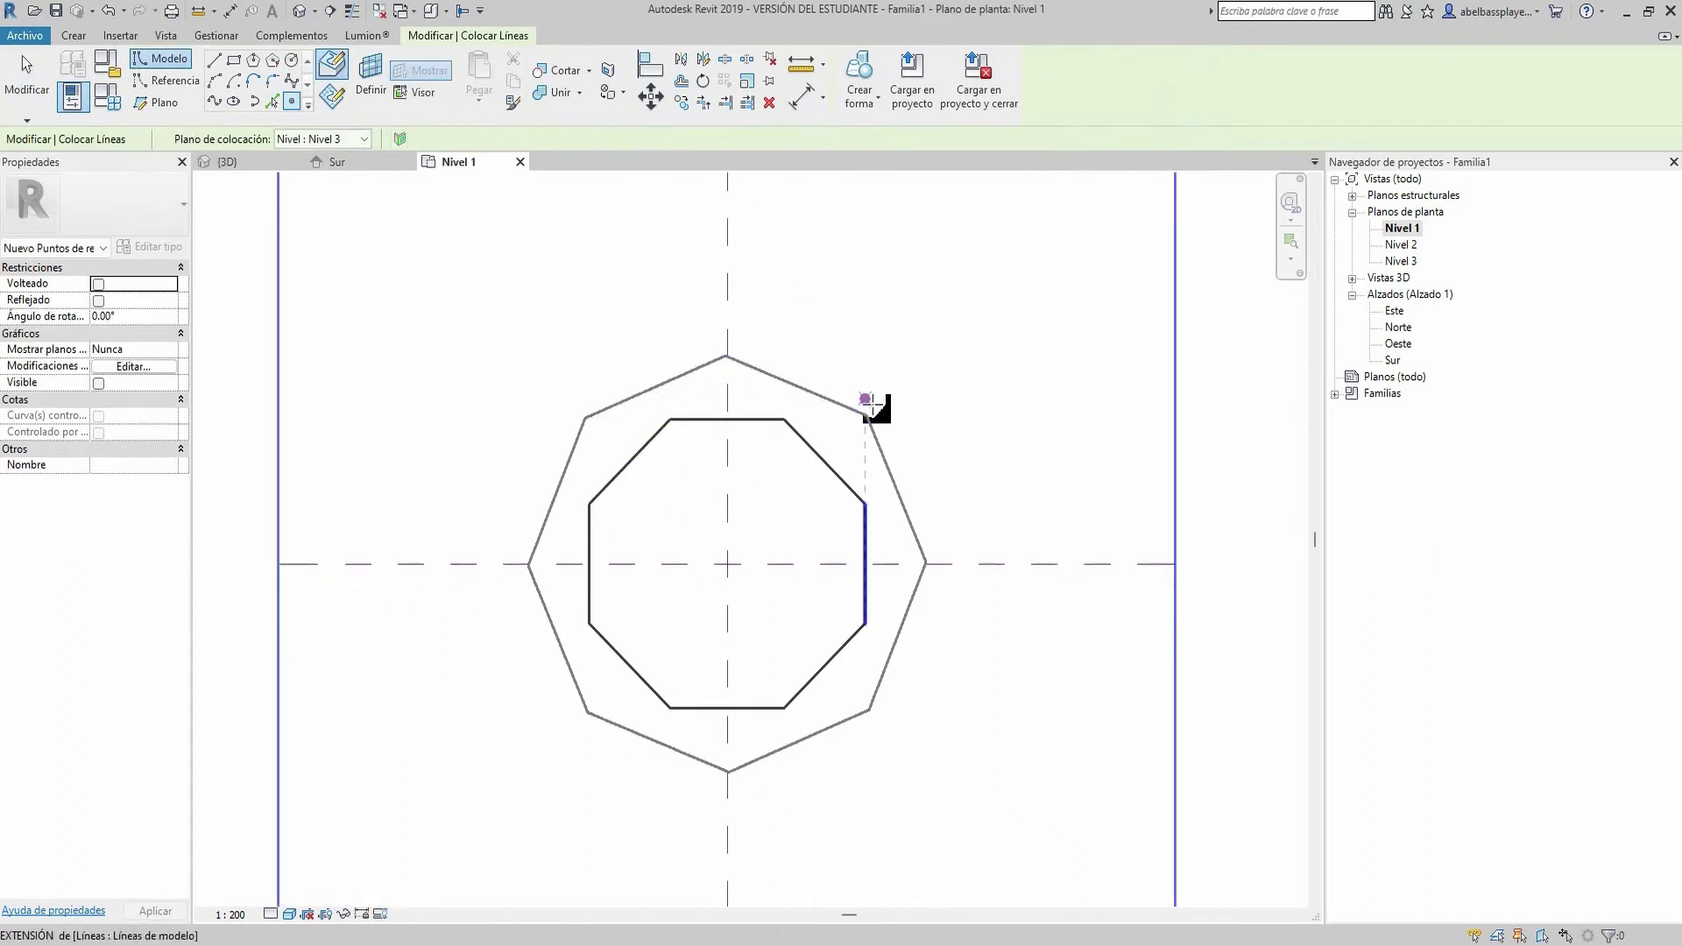
left_click(843, 706)
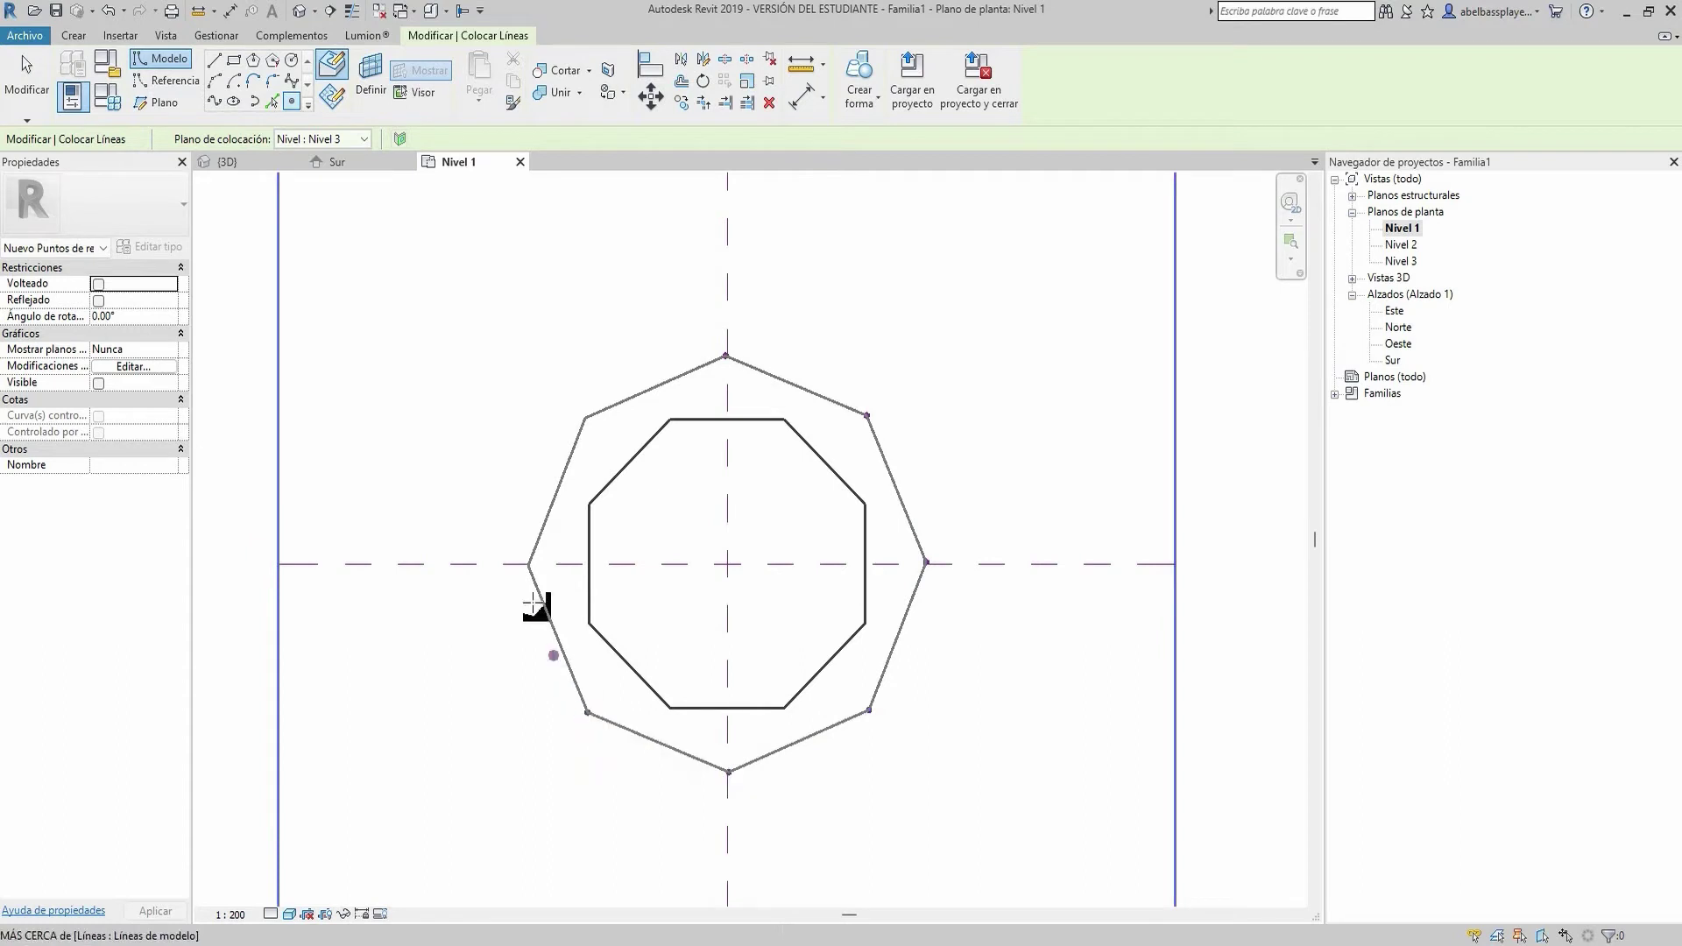
left_click(529, 565)
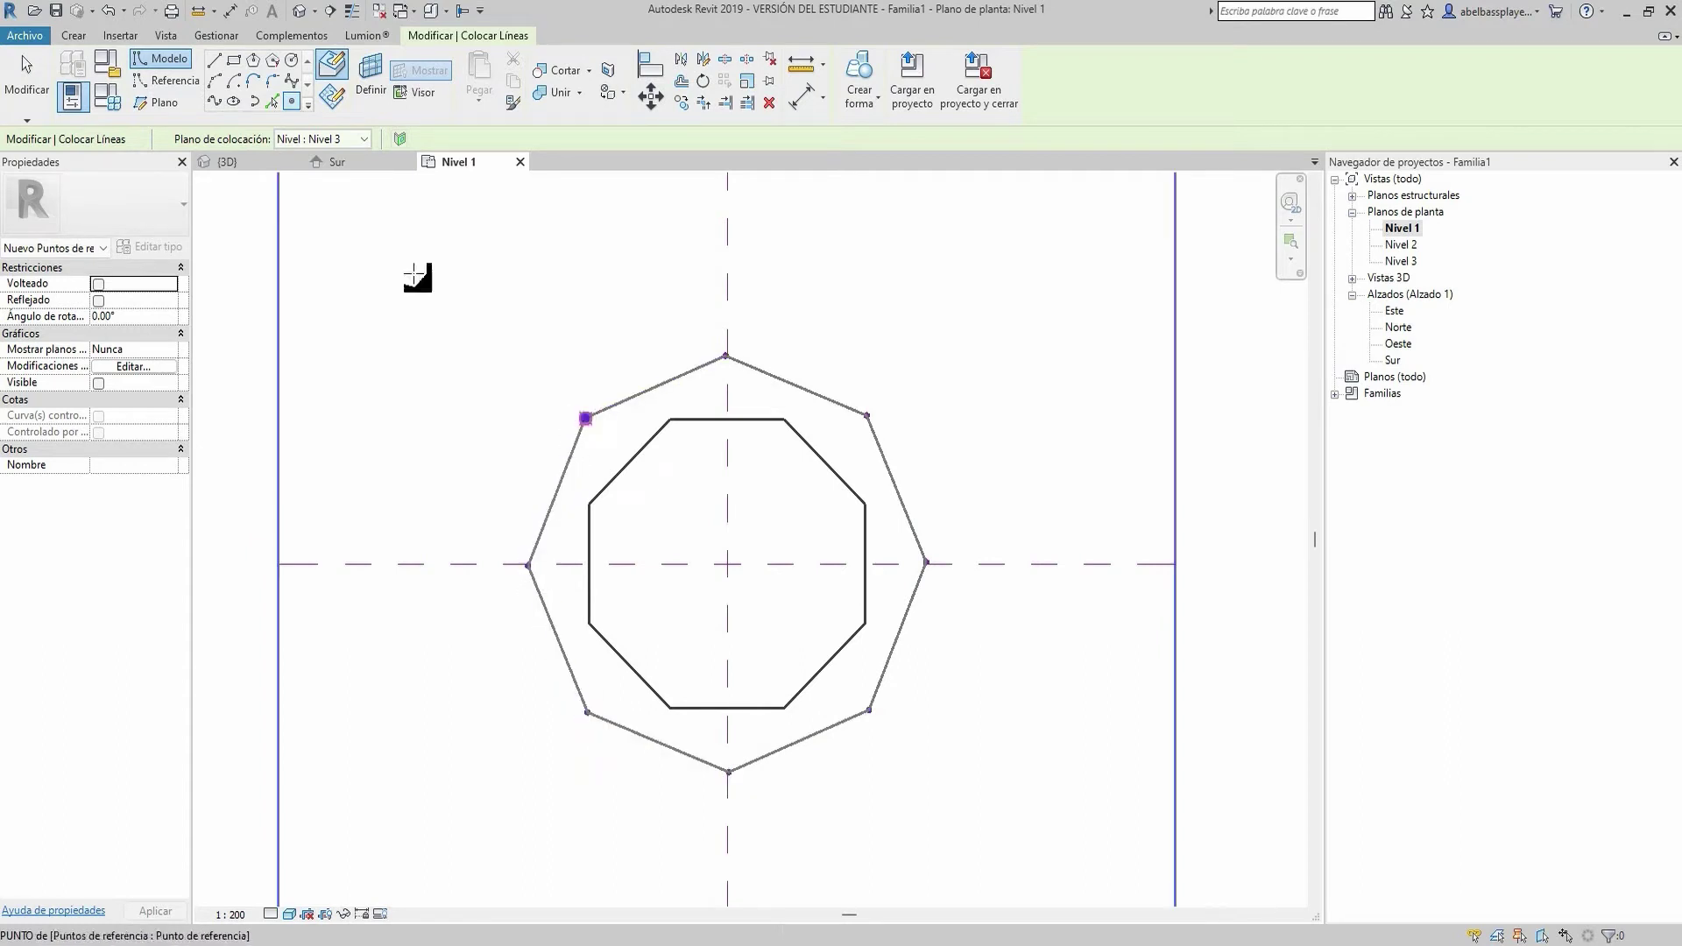
Set the placement level back to Nivel 1 and add points on the inner octagon vertices
left_click(320, 139)
left_click(315, 156)
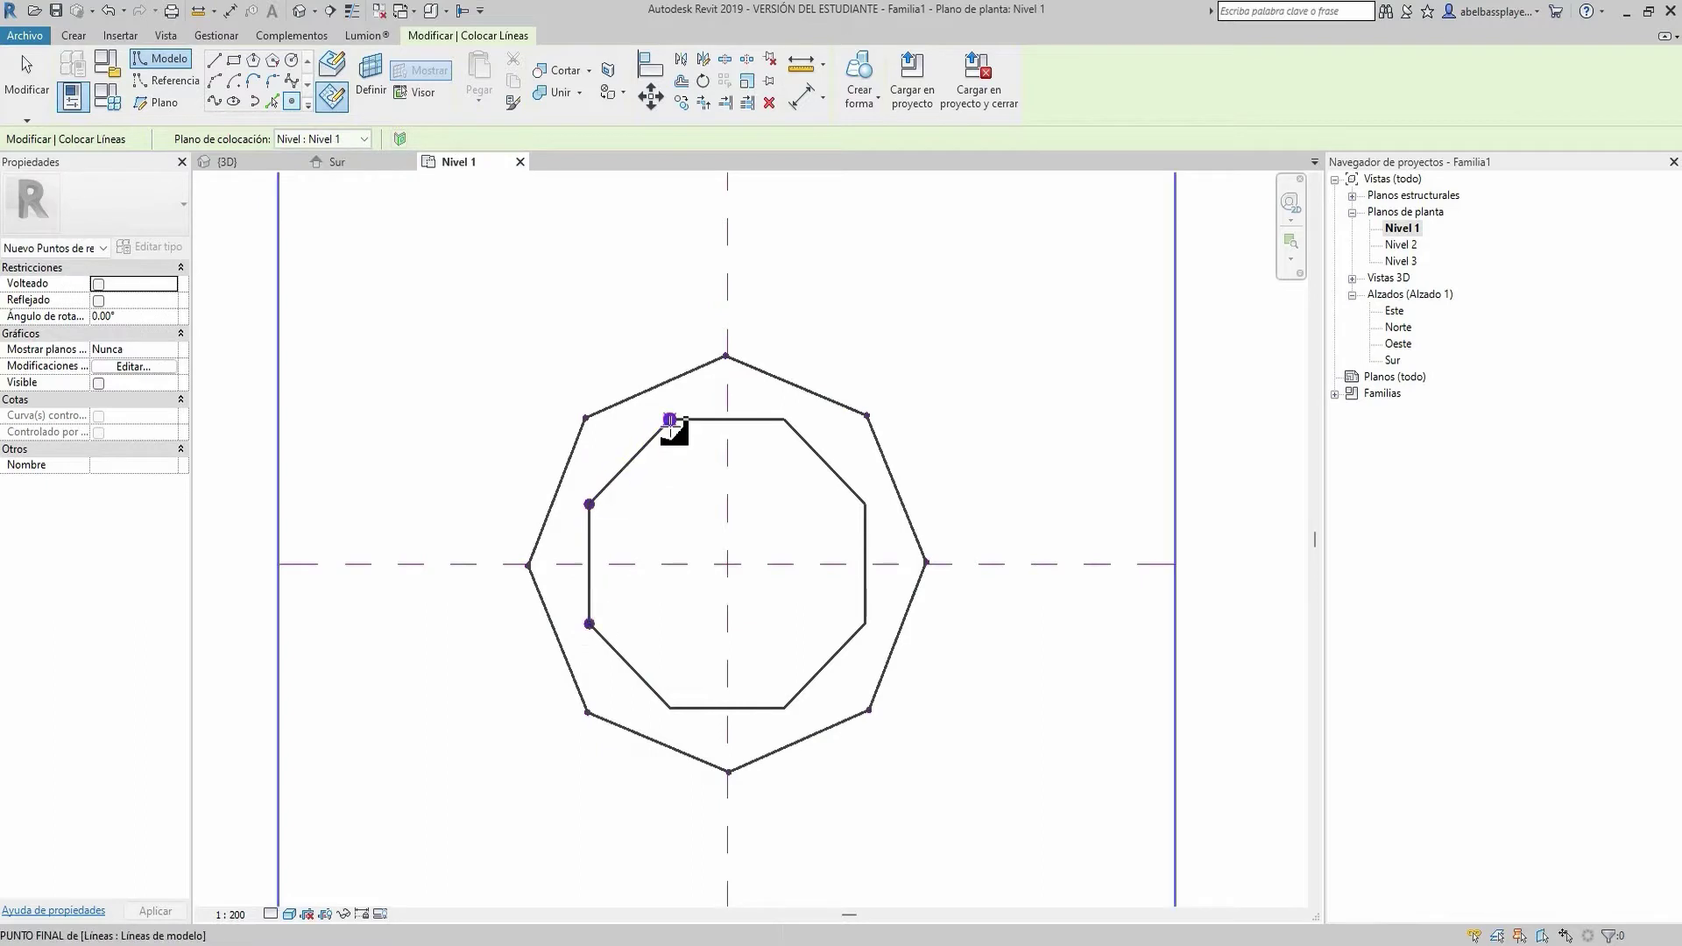
left_click(866, 505)
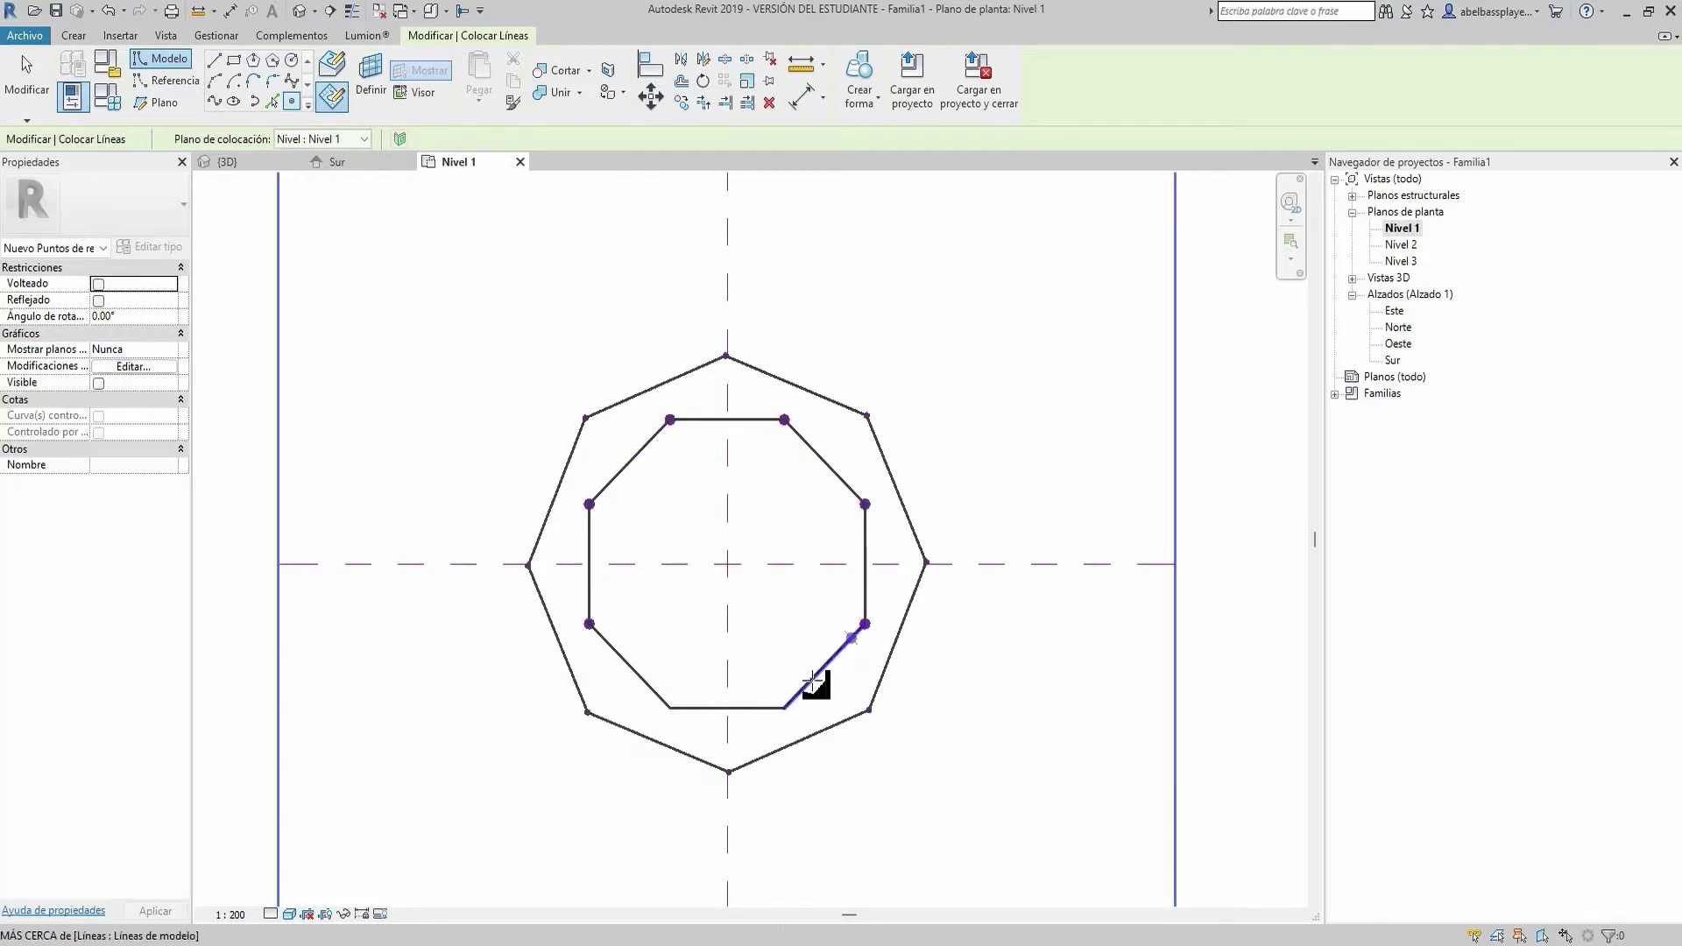
left_click(671, 708)
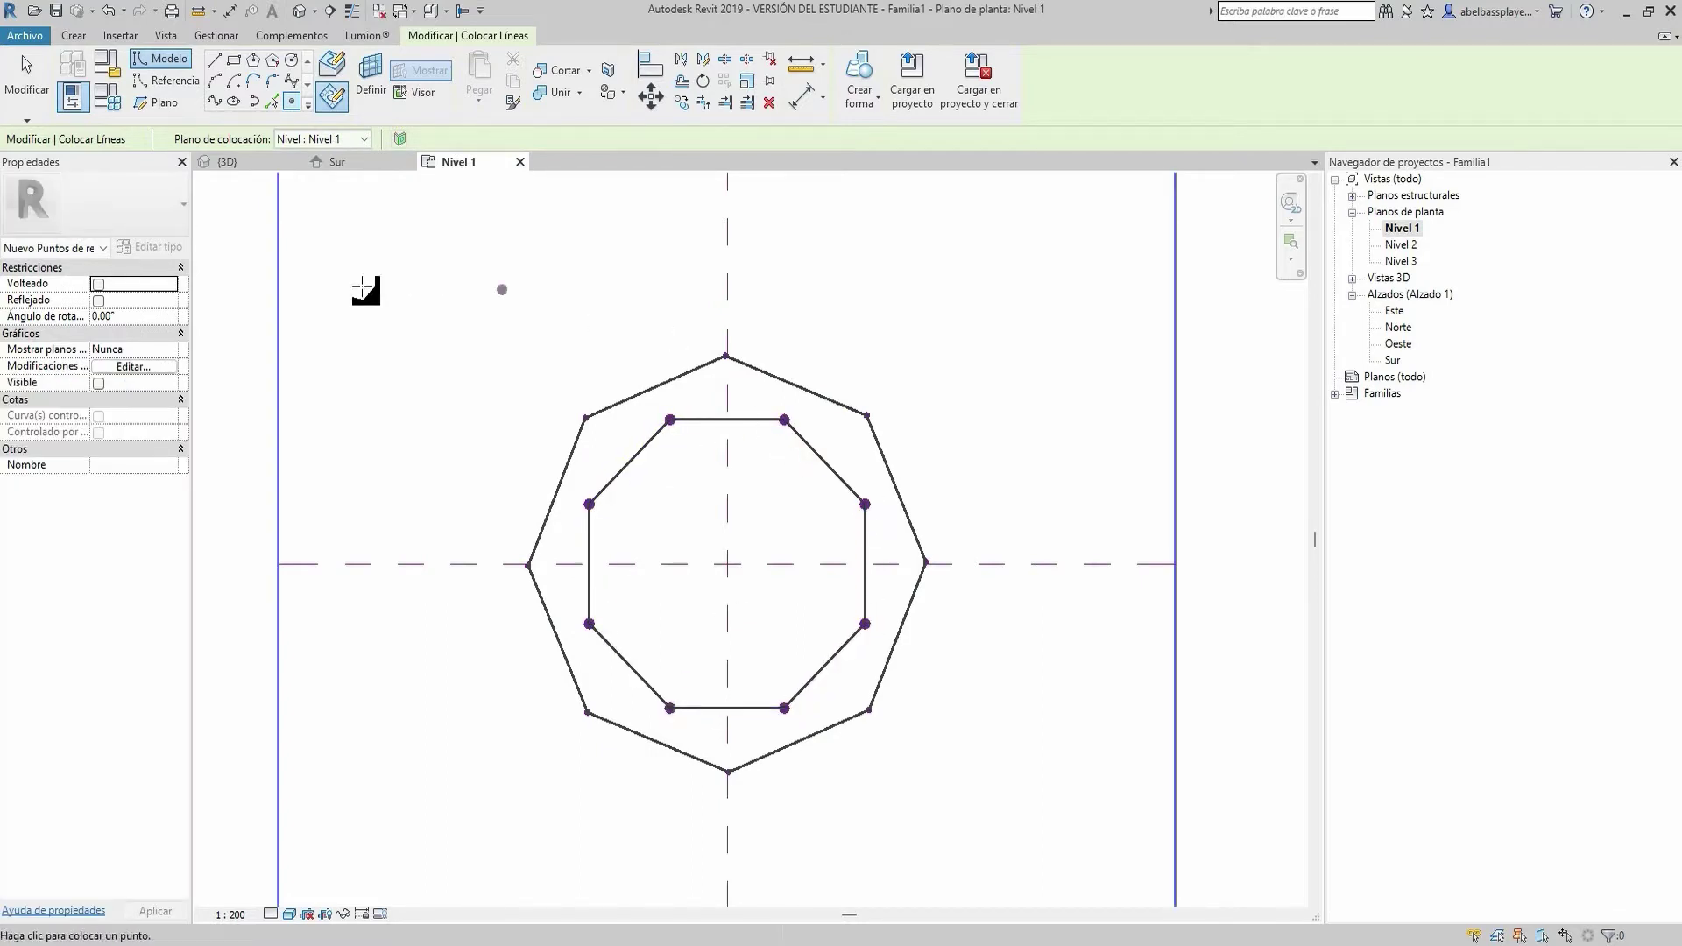
Place a reference point at the plan centre on Nivel 2 and verify it in 3D
left_click(335, 138)
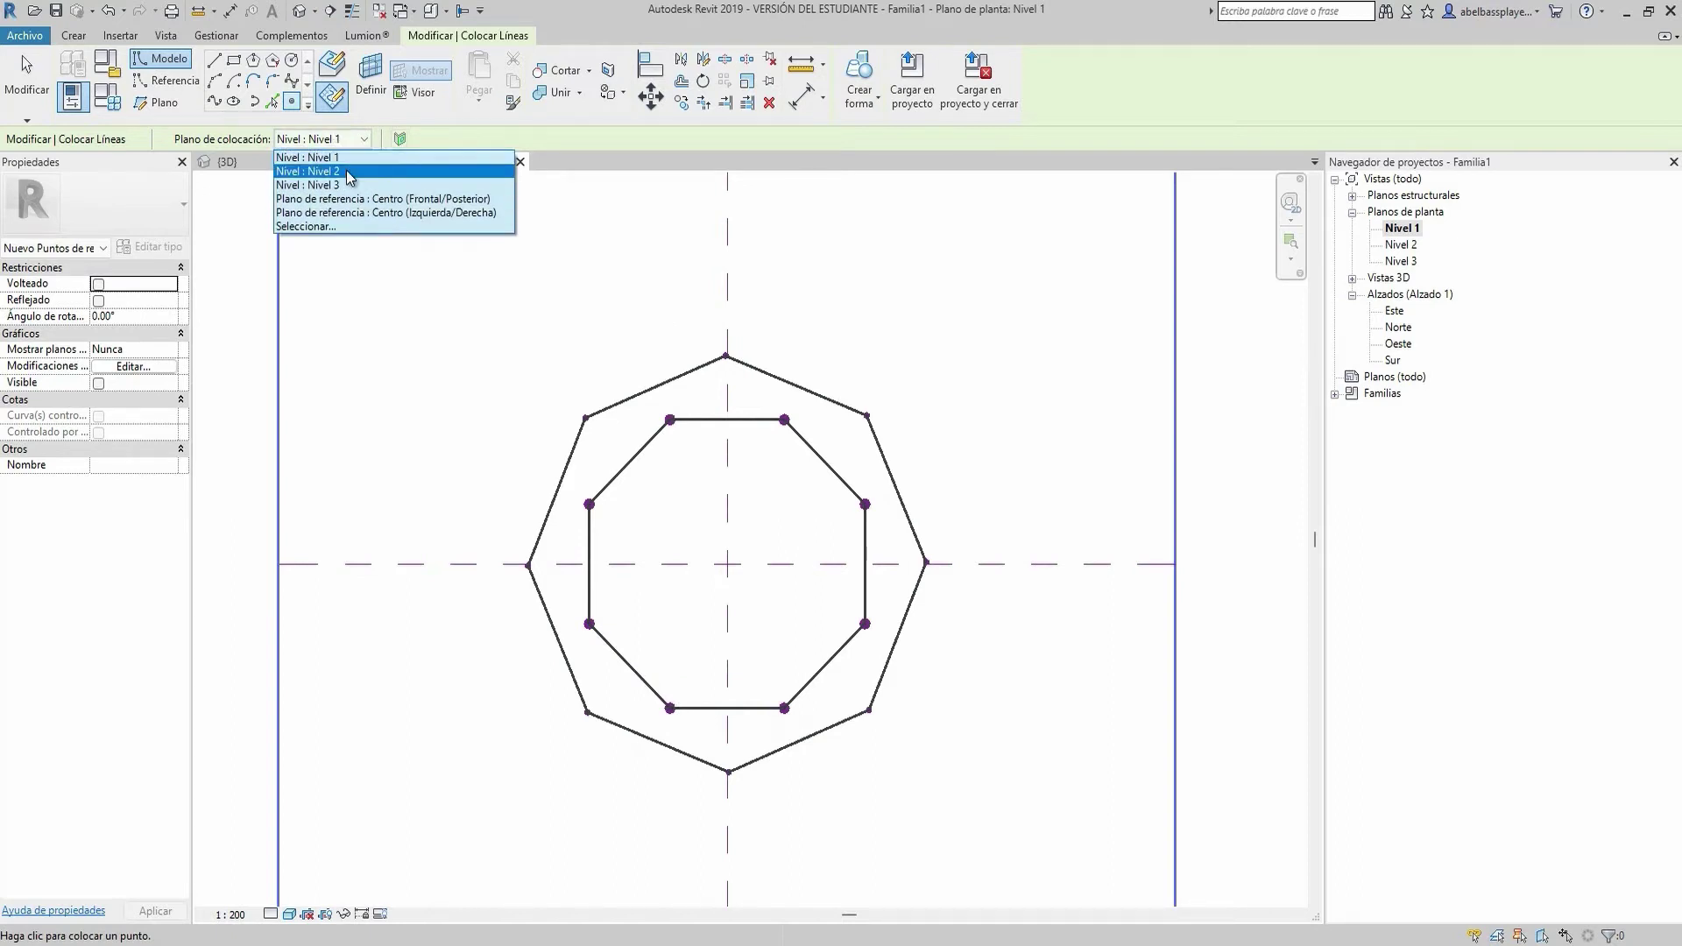
left_click(350, 172)
scroll(728, 565, "up", 1)
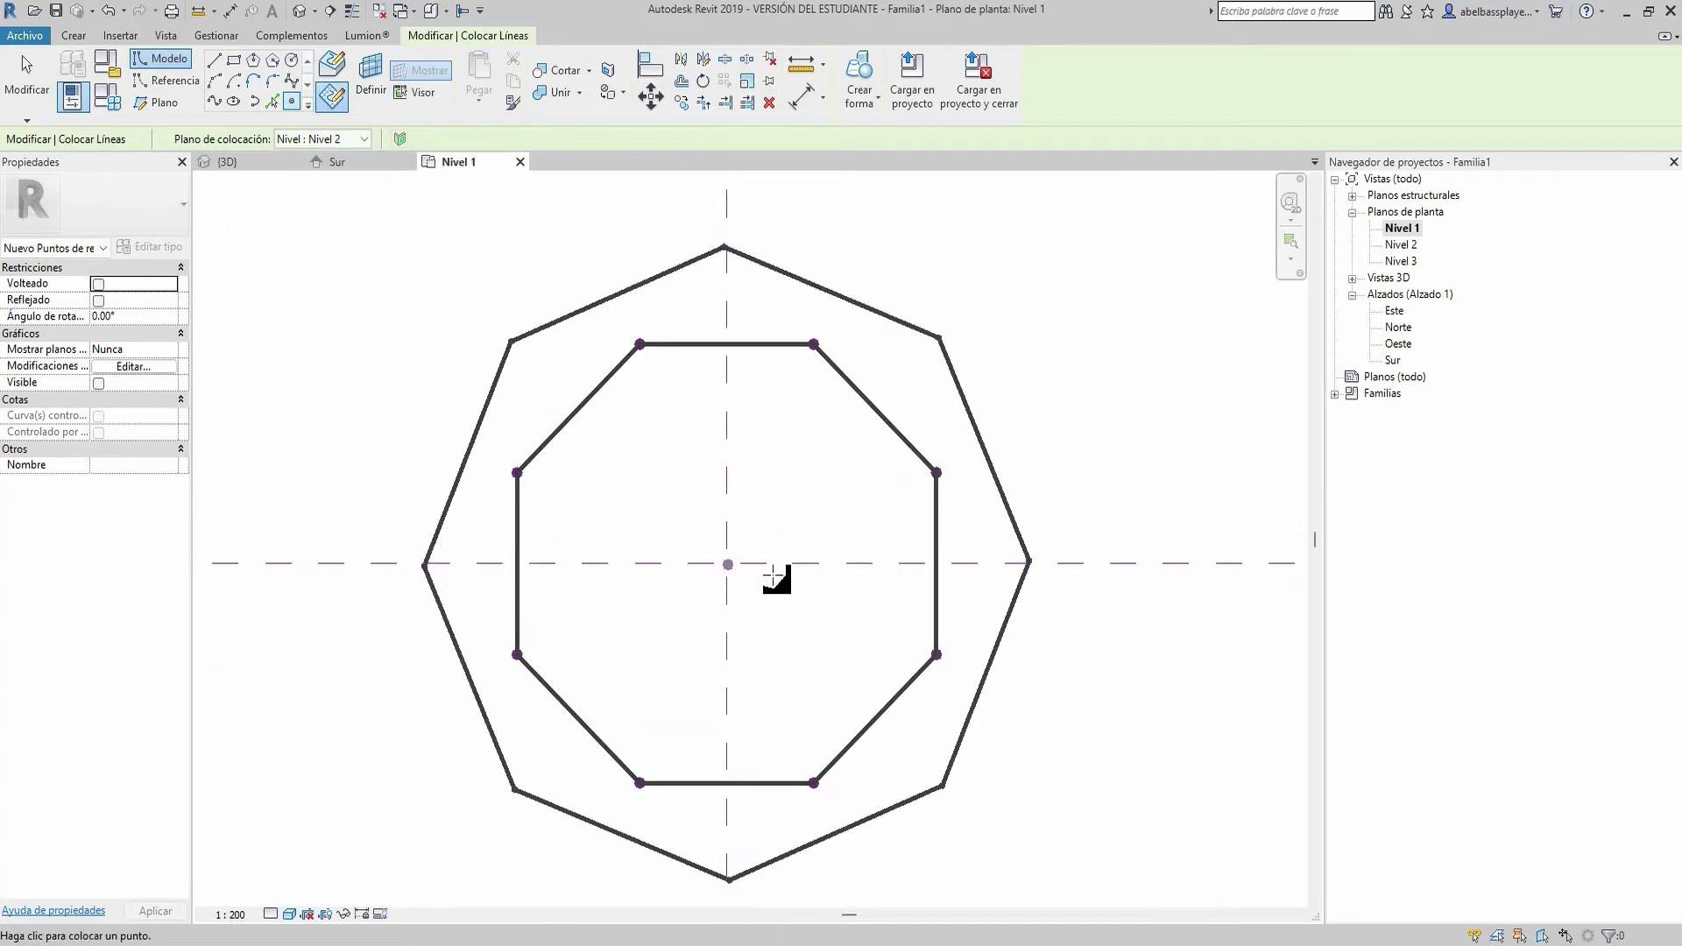
scroll(728, 565, "up", 3)
left_click(715, 555)
scroll(715, 555, "down", 4)
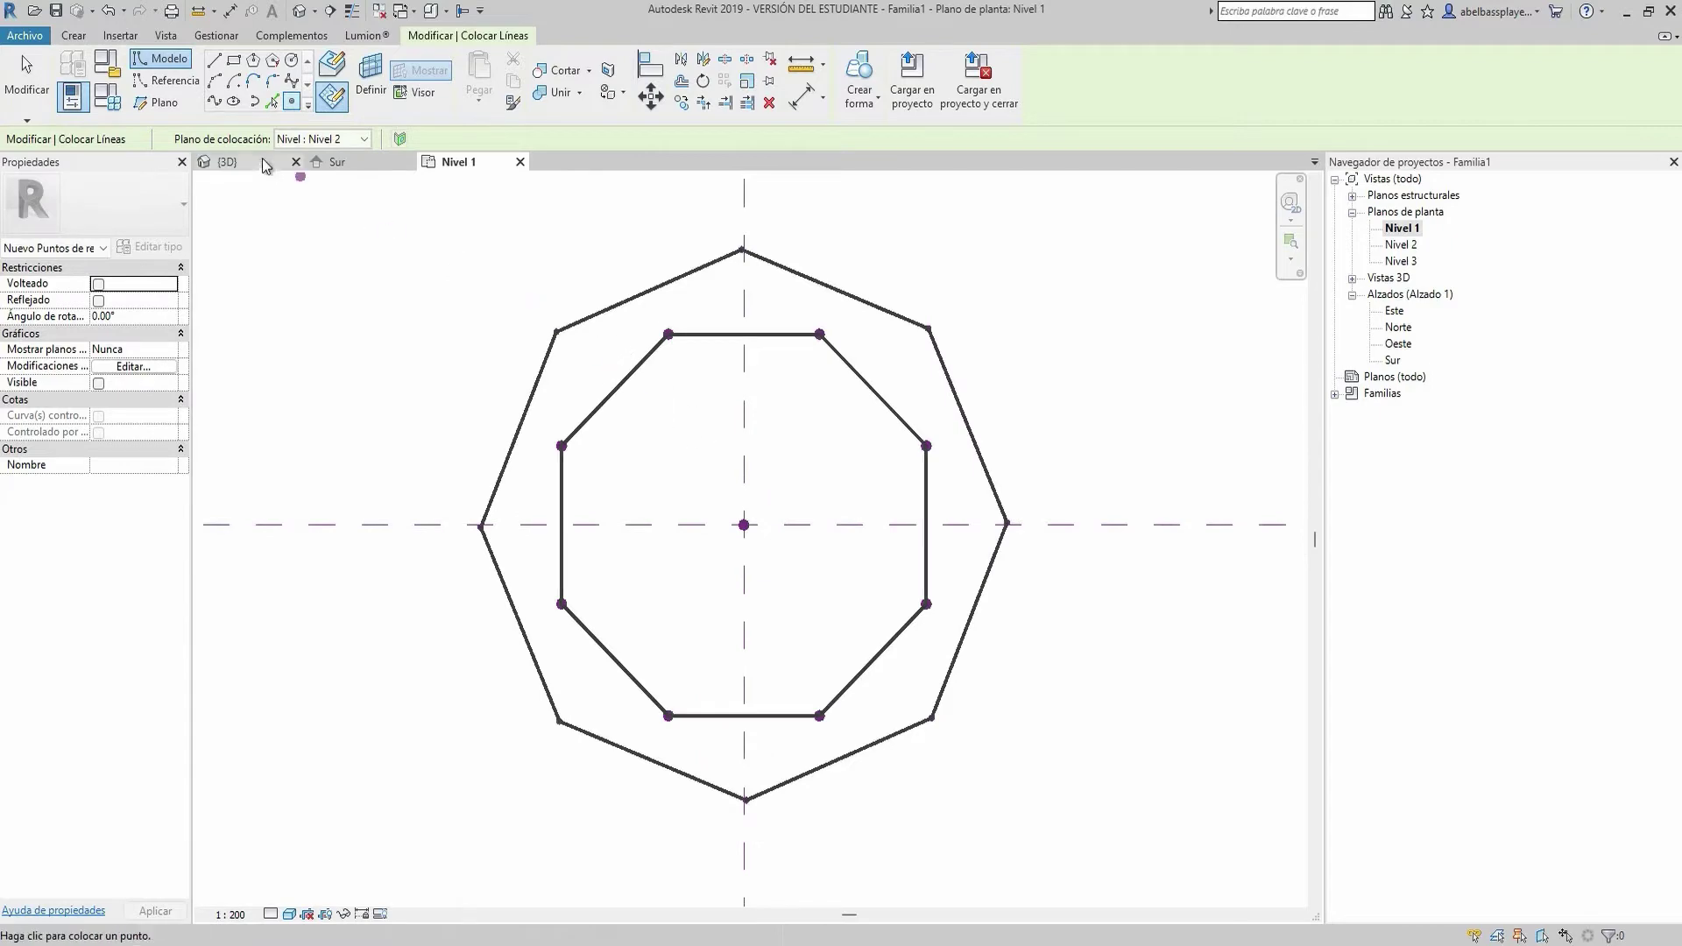
left_click(226, 161)
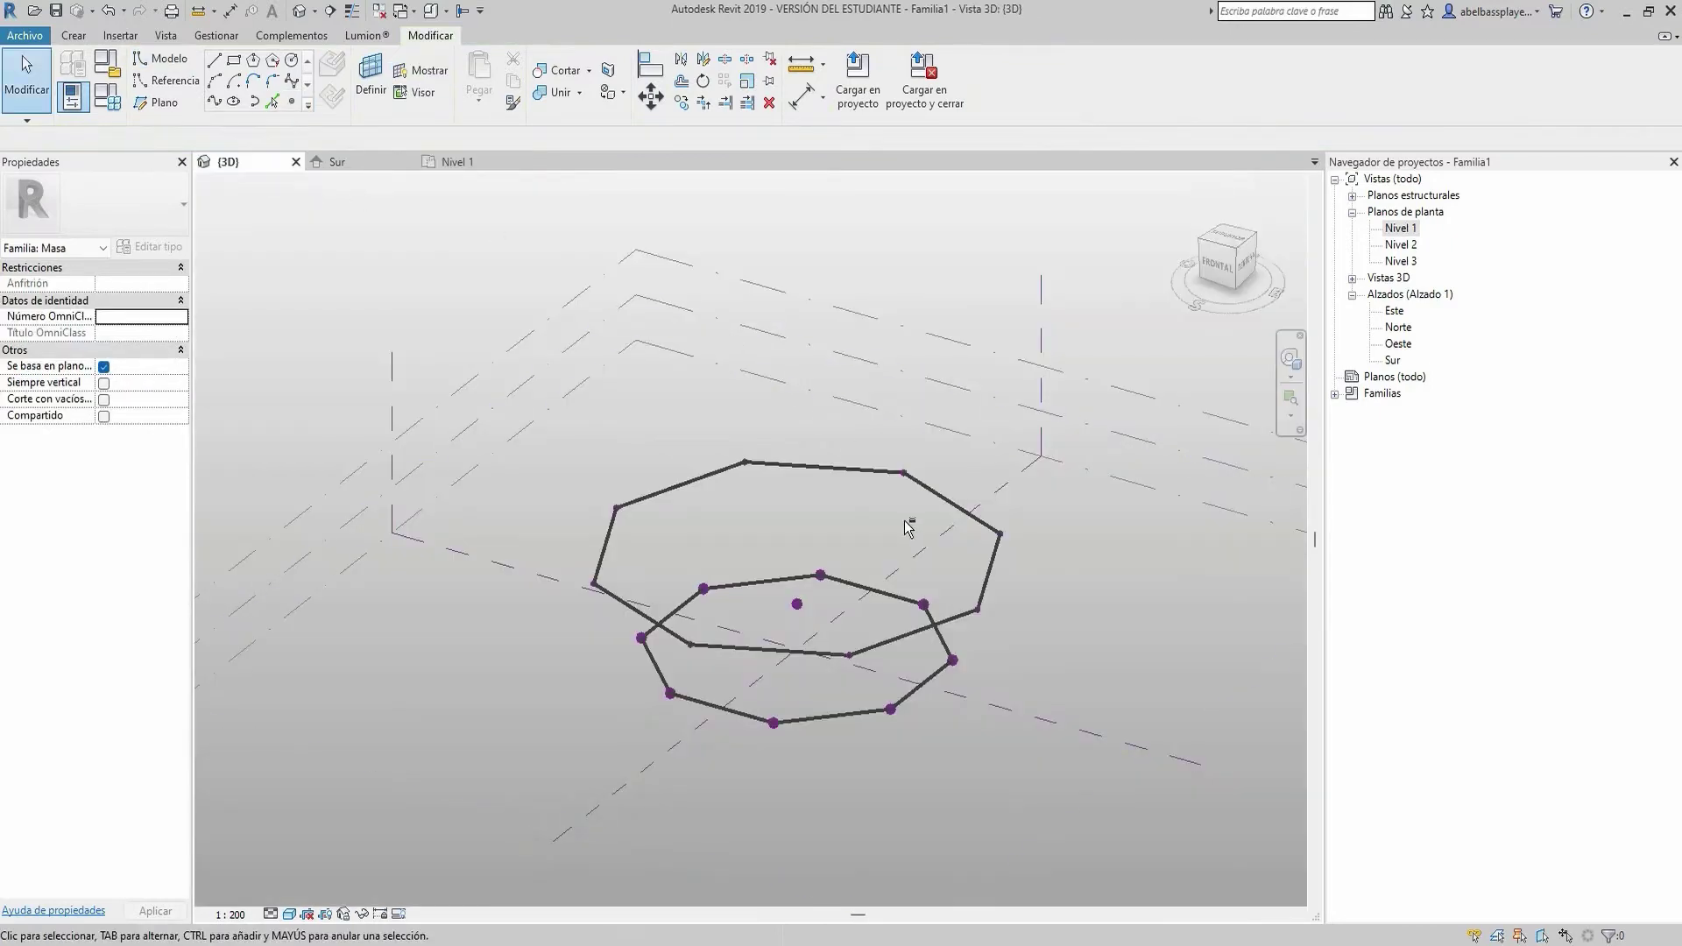
mouse_move(909, 526)
middle_mouse_down("shift")
mouse_move(844, 451)
mouse_move(856, 440)
mouse_move(800, 462)
mouse_move(709, 458)
mouse_move(762, 424)
mouse_move(800, 439)
mouse_move(360, 196)
middle_mouse_up("shift")
Change the centre reference point's host to Nivel 3 and check it in the 3D view
left_click(475, 166)
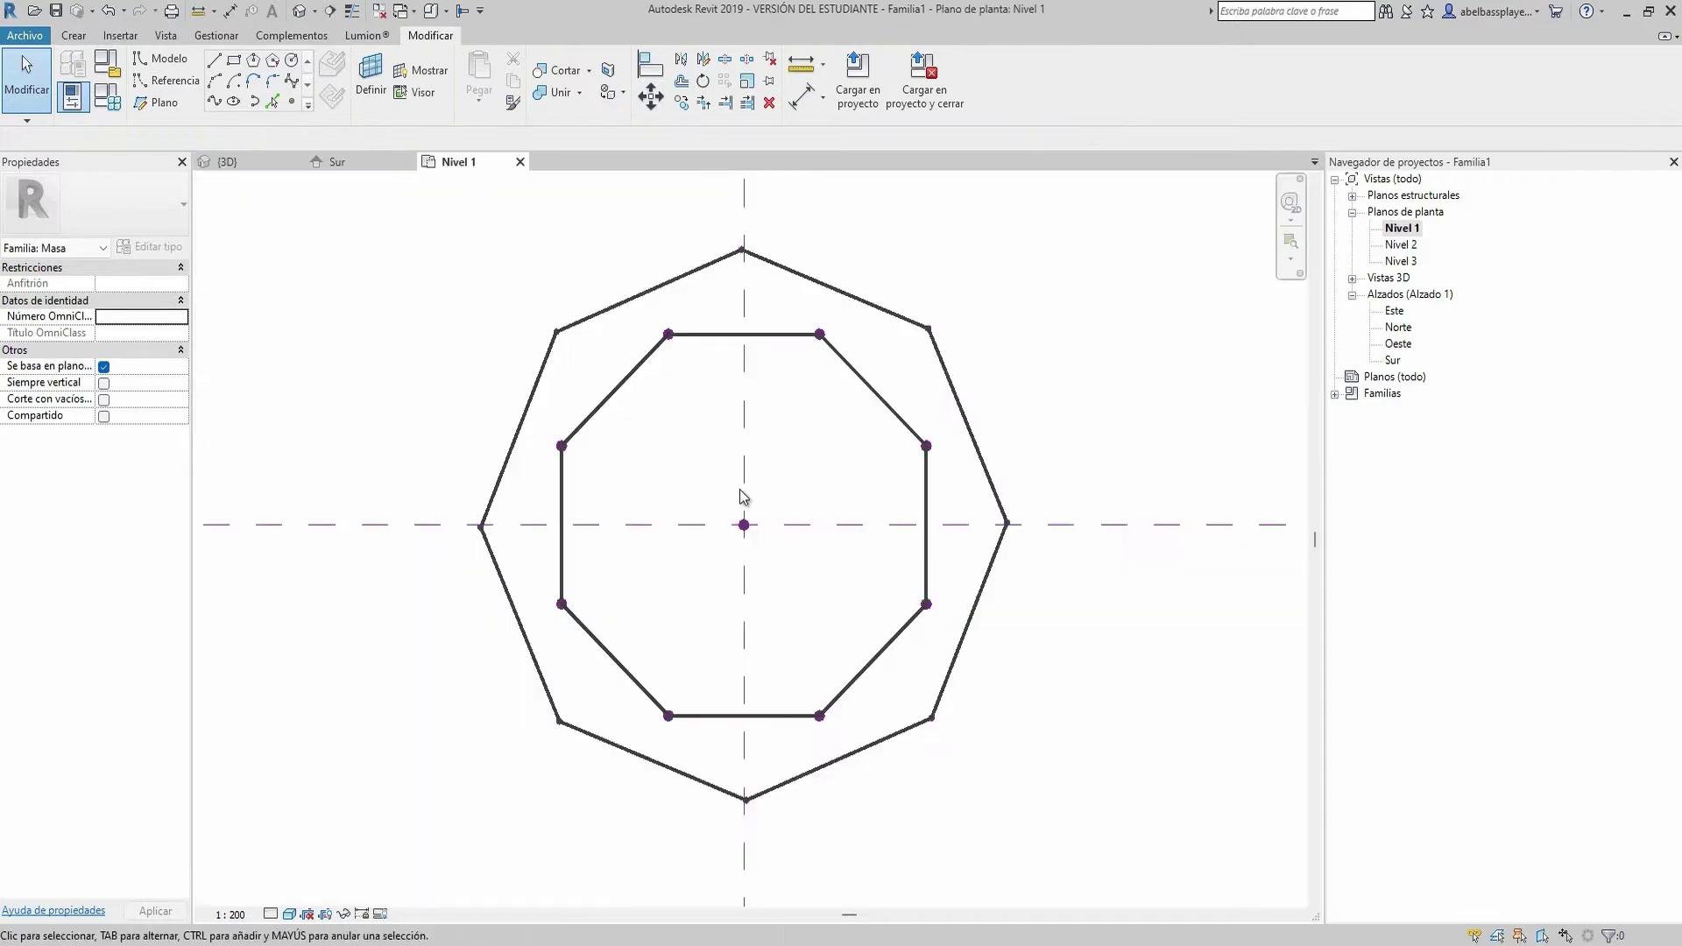
left_click(744, 525)
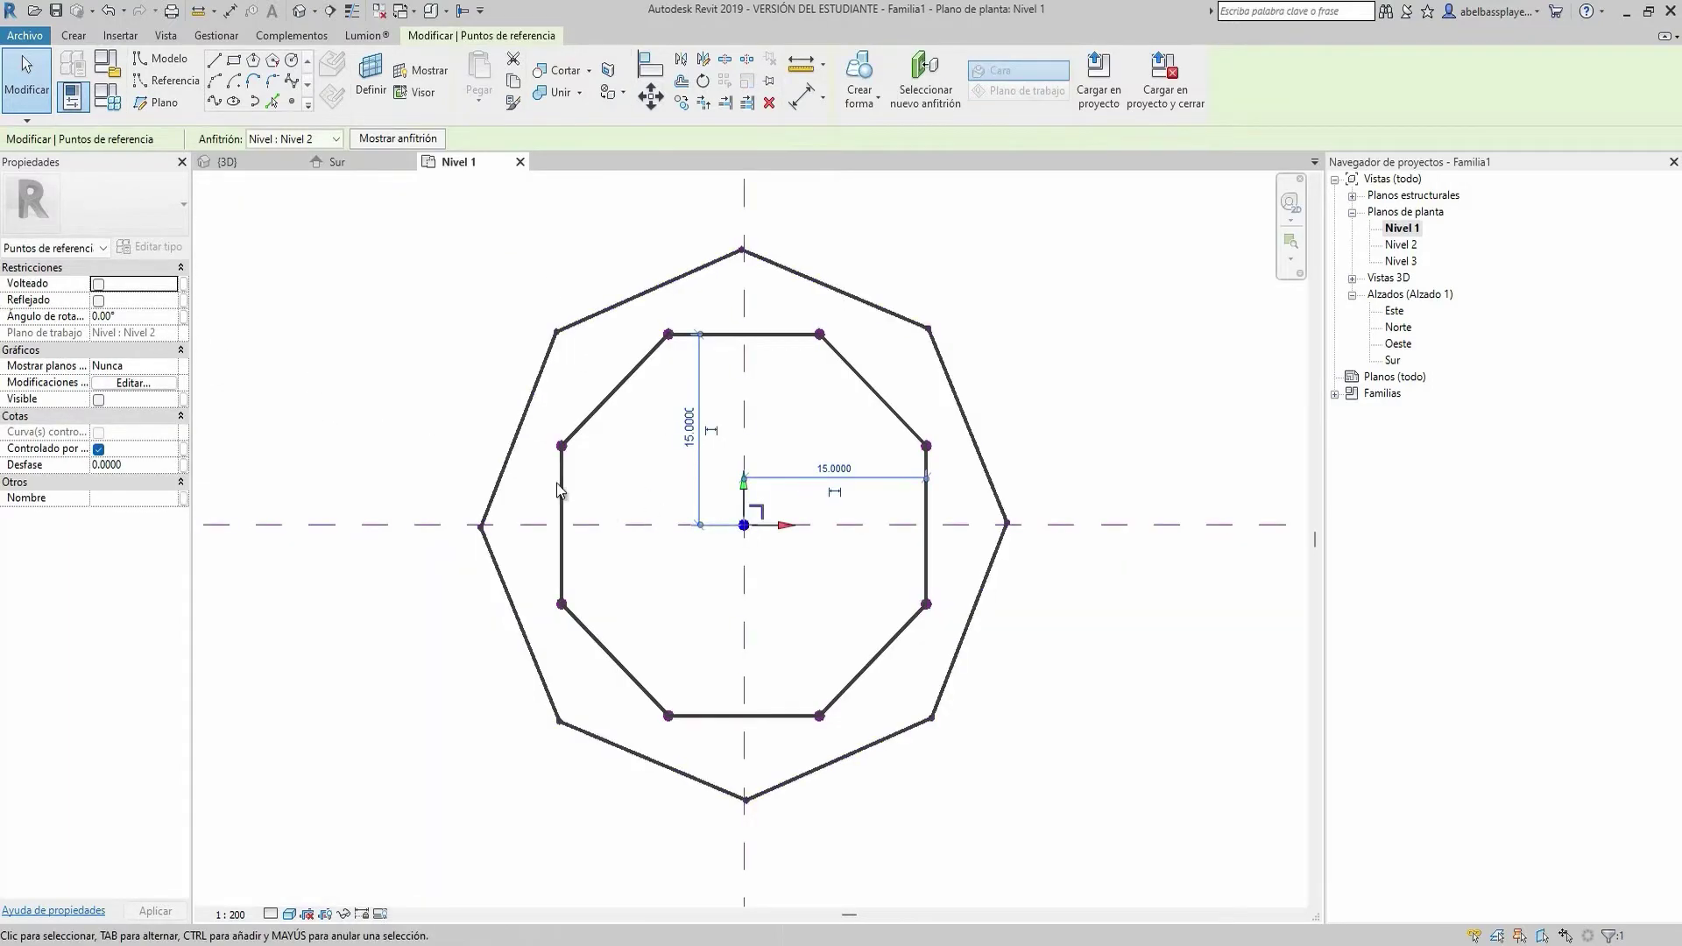
left_click(302, 140)
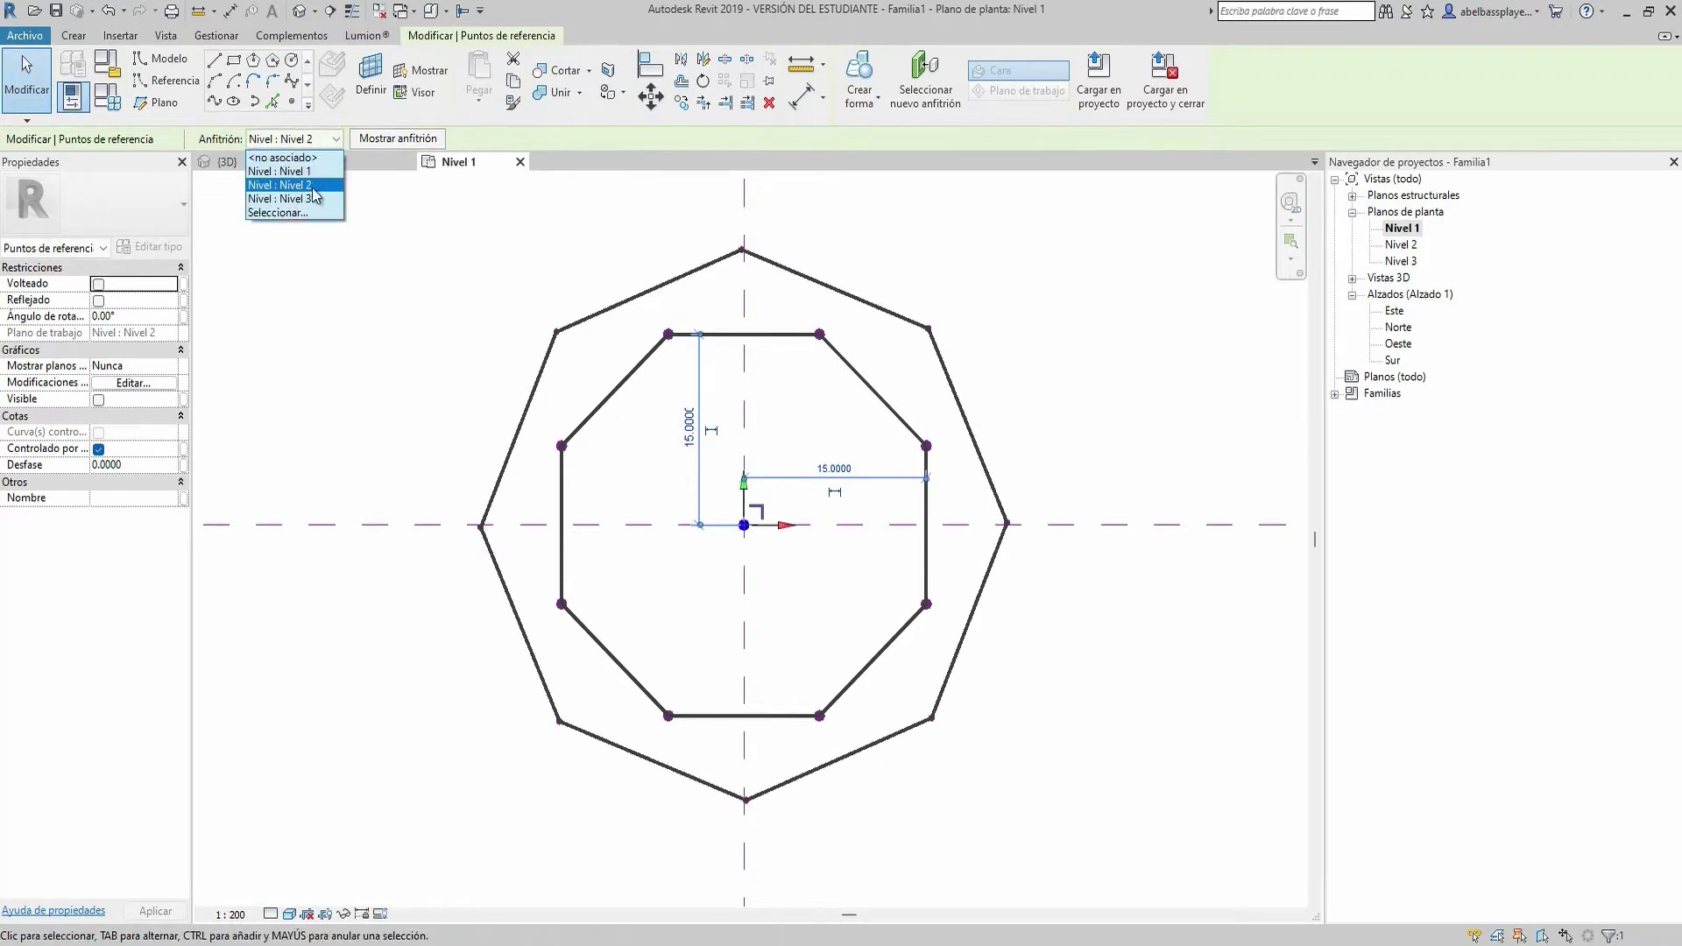
left_click(260, 166)
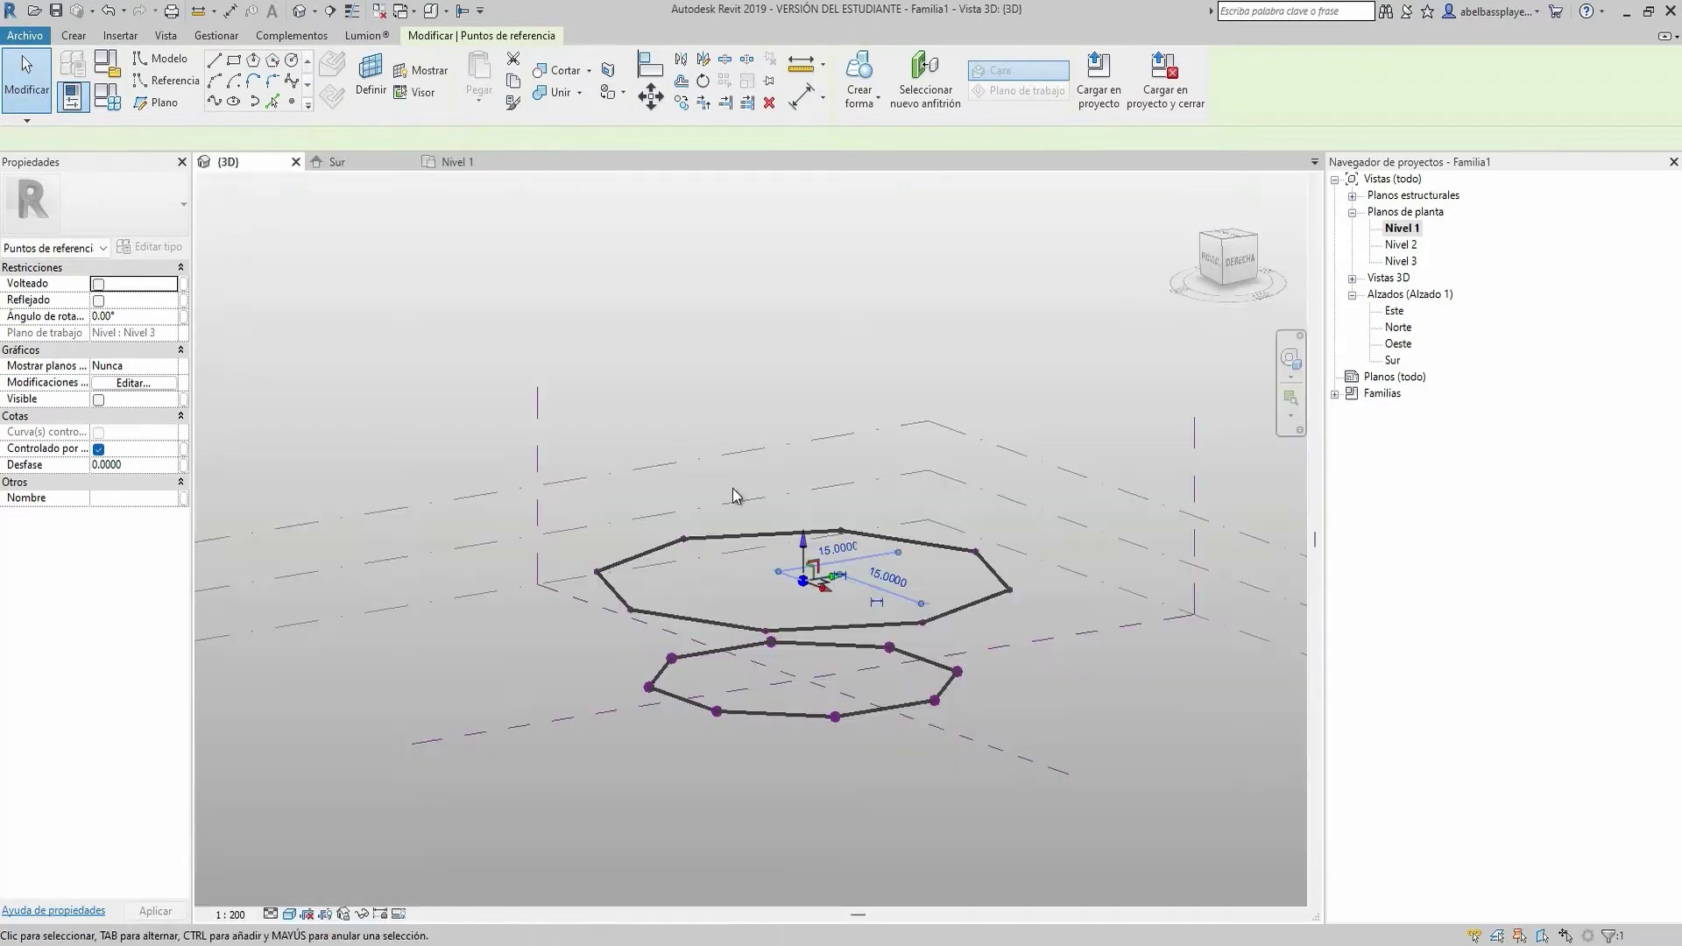
mouse_move(800, 570)
middle_mouse_down("shift")
mouse_move(751, 514)
mouse_move(807, 568)
middle_mouse_up("shift")
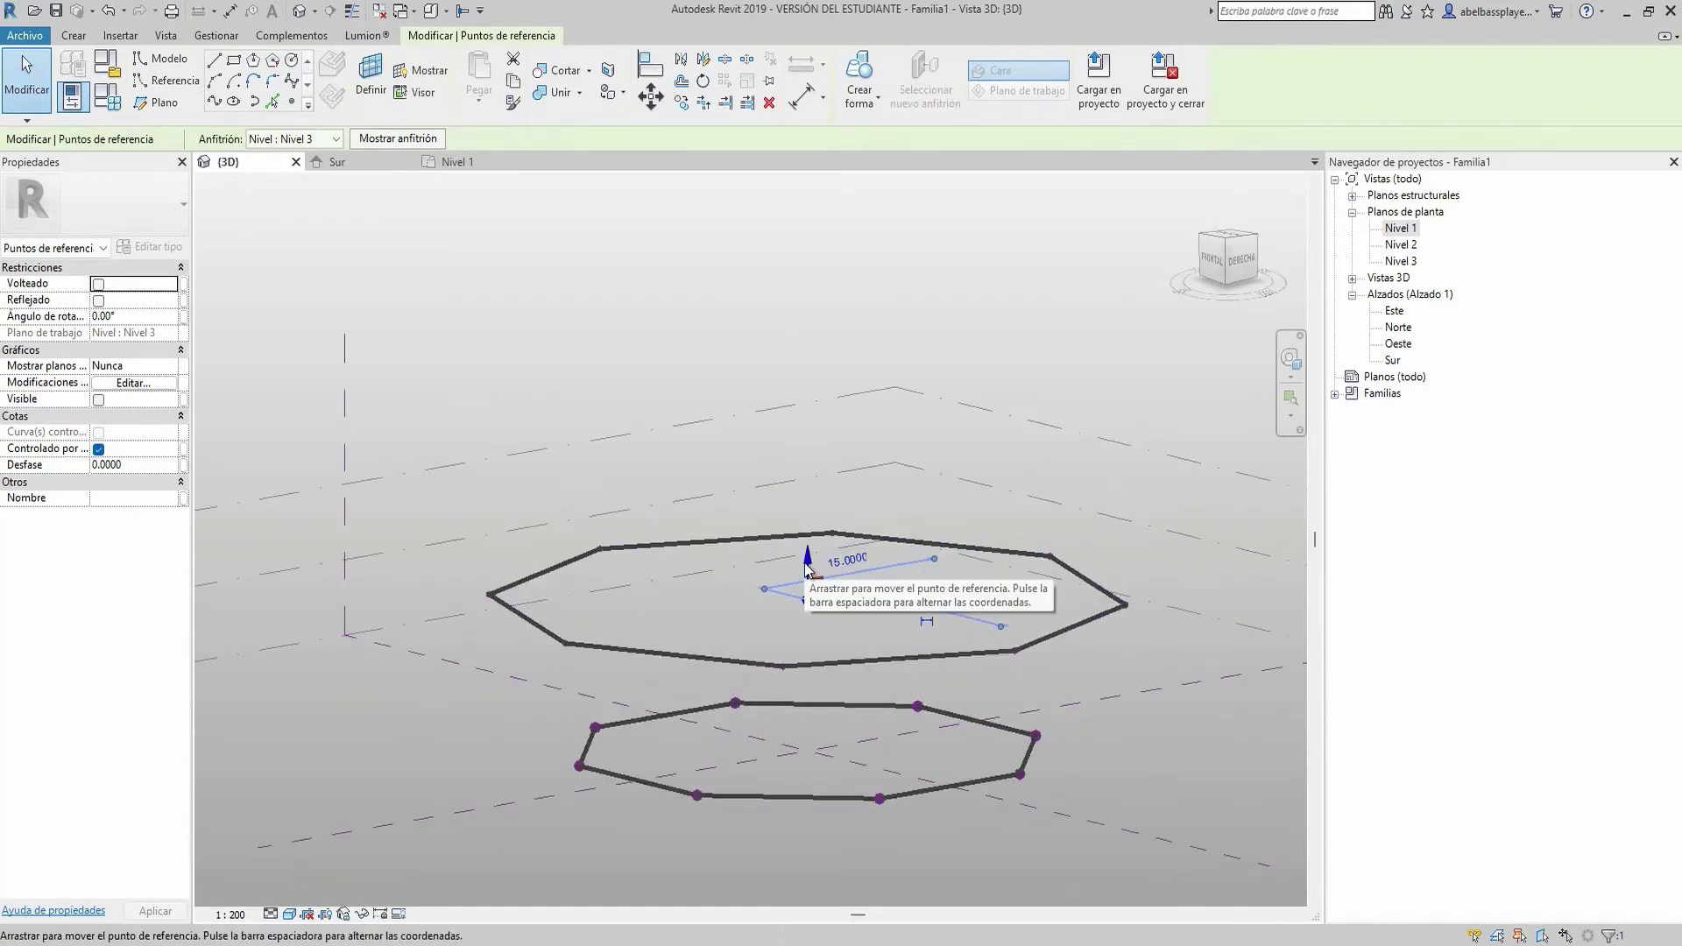
left_click_drag(807, 570, 804, 583)
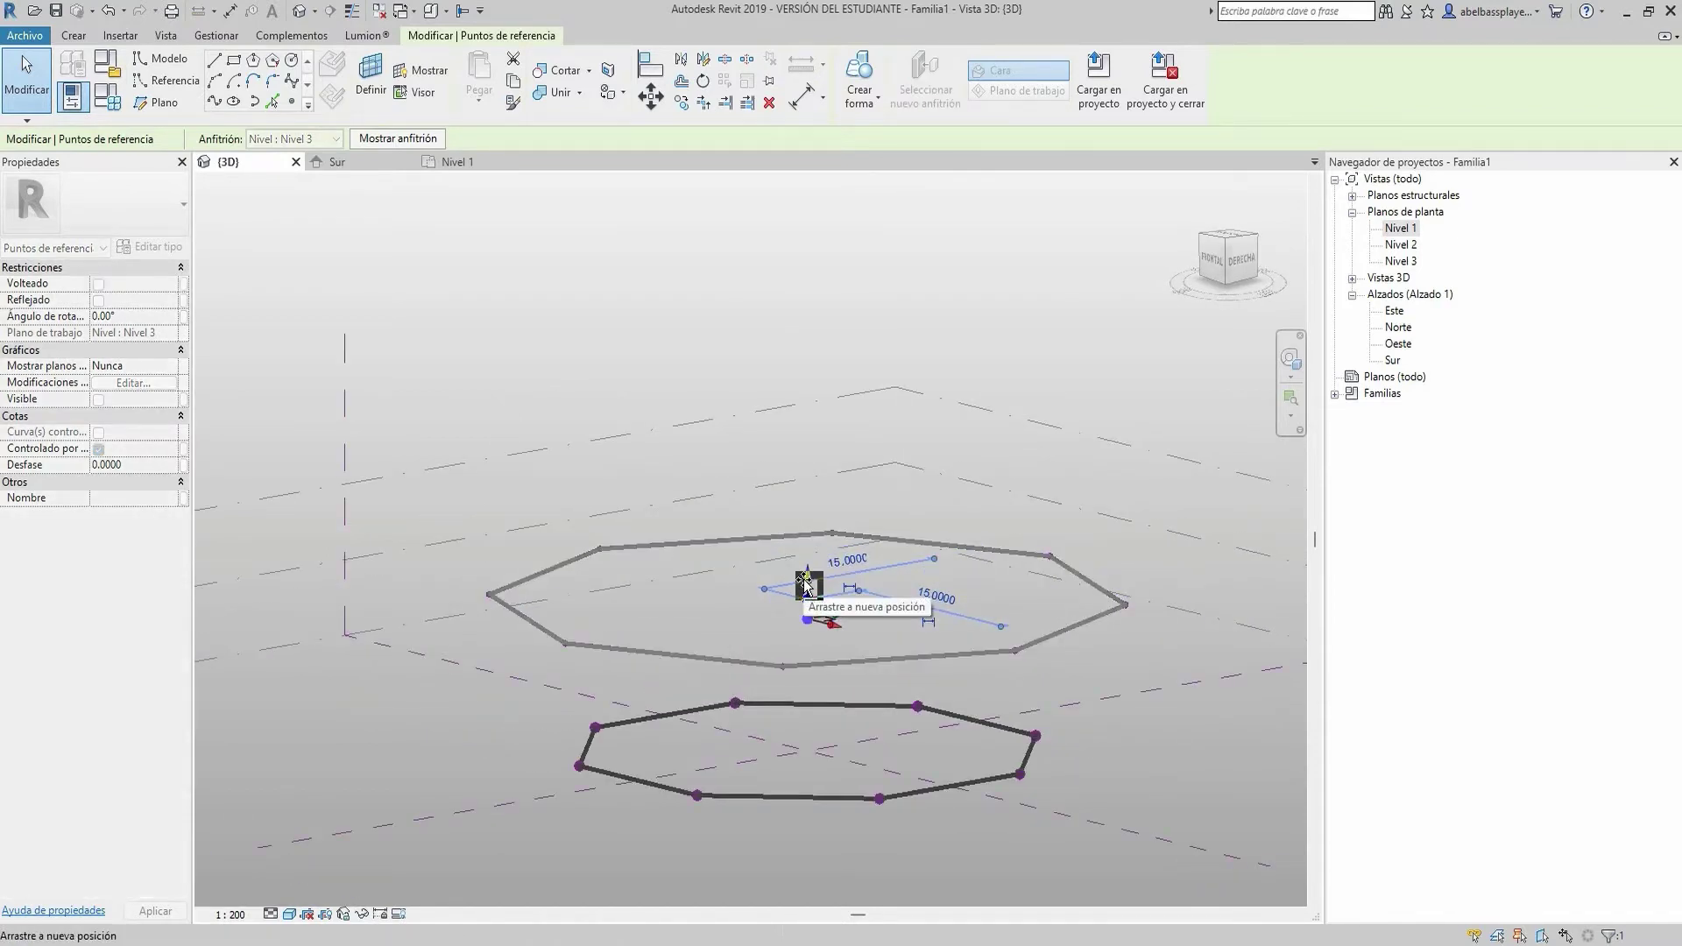
left_click(1107, 719)
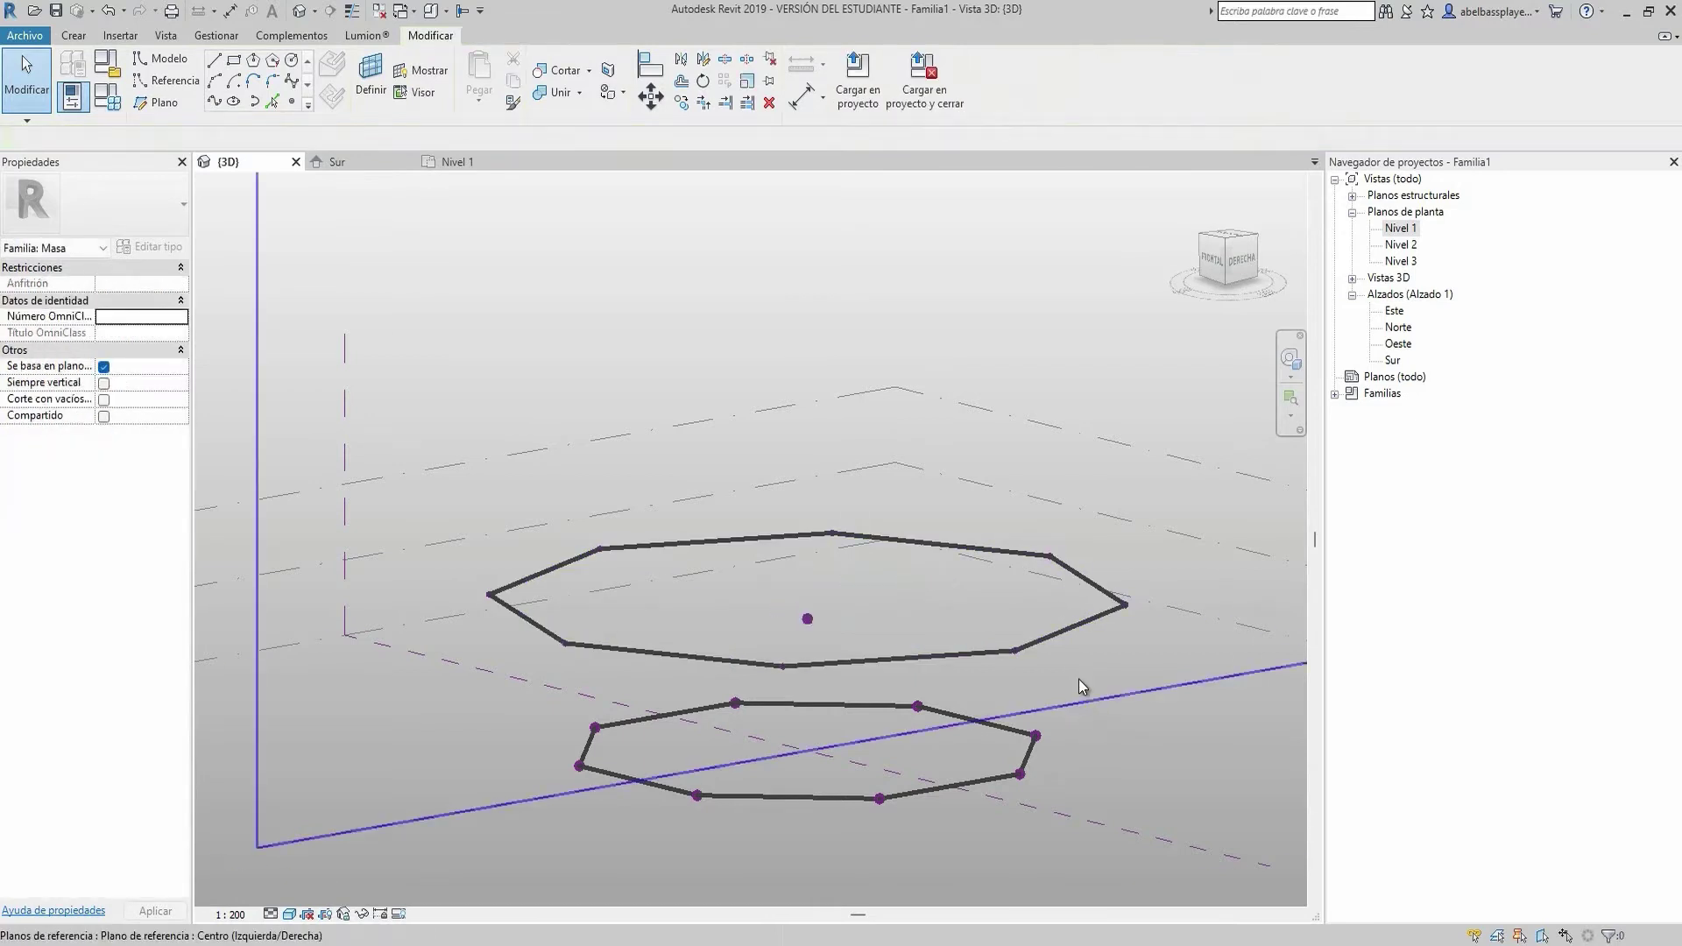
middle_click_drag(942, 698, 939, 661, "shift")
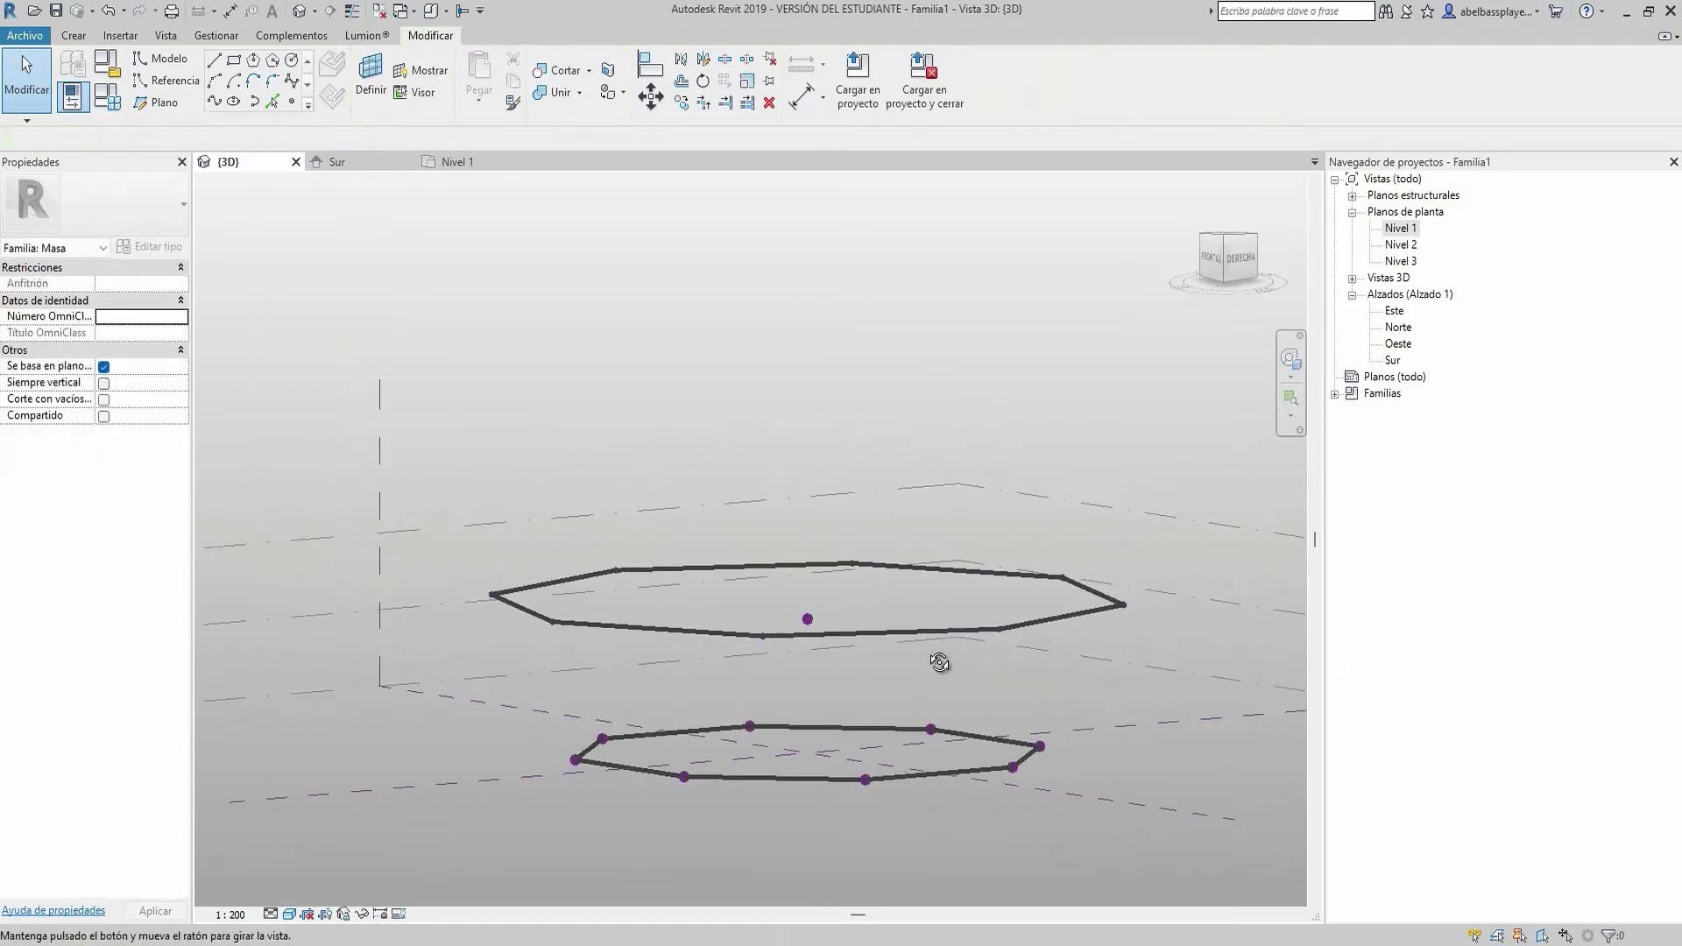
In the Sur elevation, drag the centre point about 1.27 m below Nivel 3
left_click(333, 161)
scroll(704, 710, "up", 2)
scroll(680, 712, "up", 2)
left_click(668, 716)
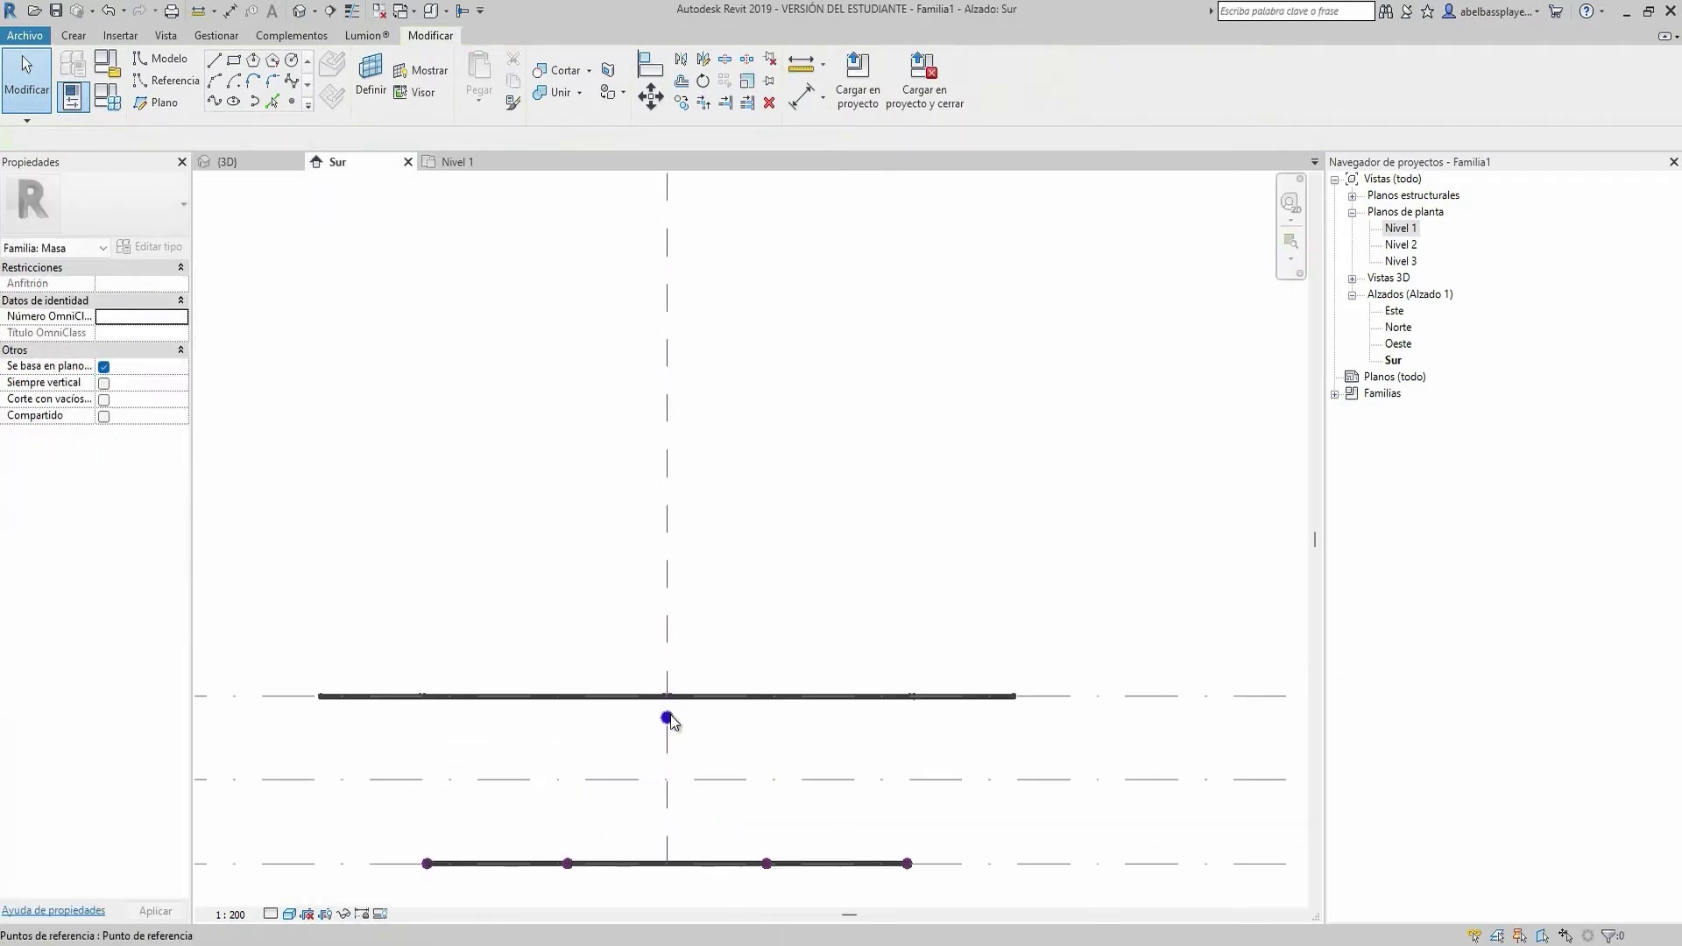
mouse_move(712, 699)
middle_mouse_down()
mouse_move(778, 603)
mouse_move(940, 445)
middle_mouse_up()
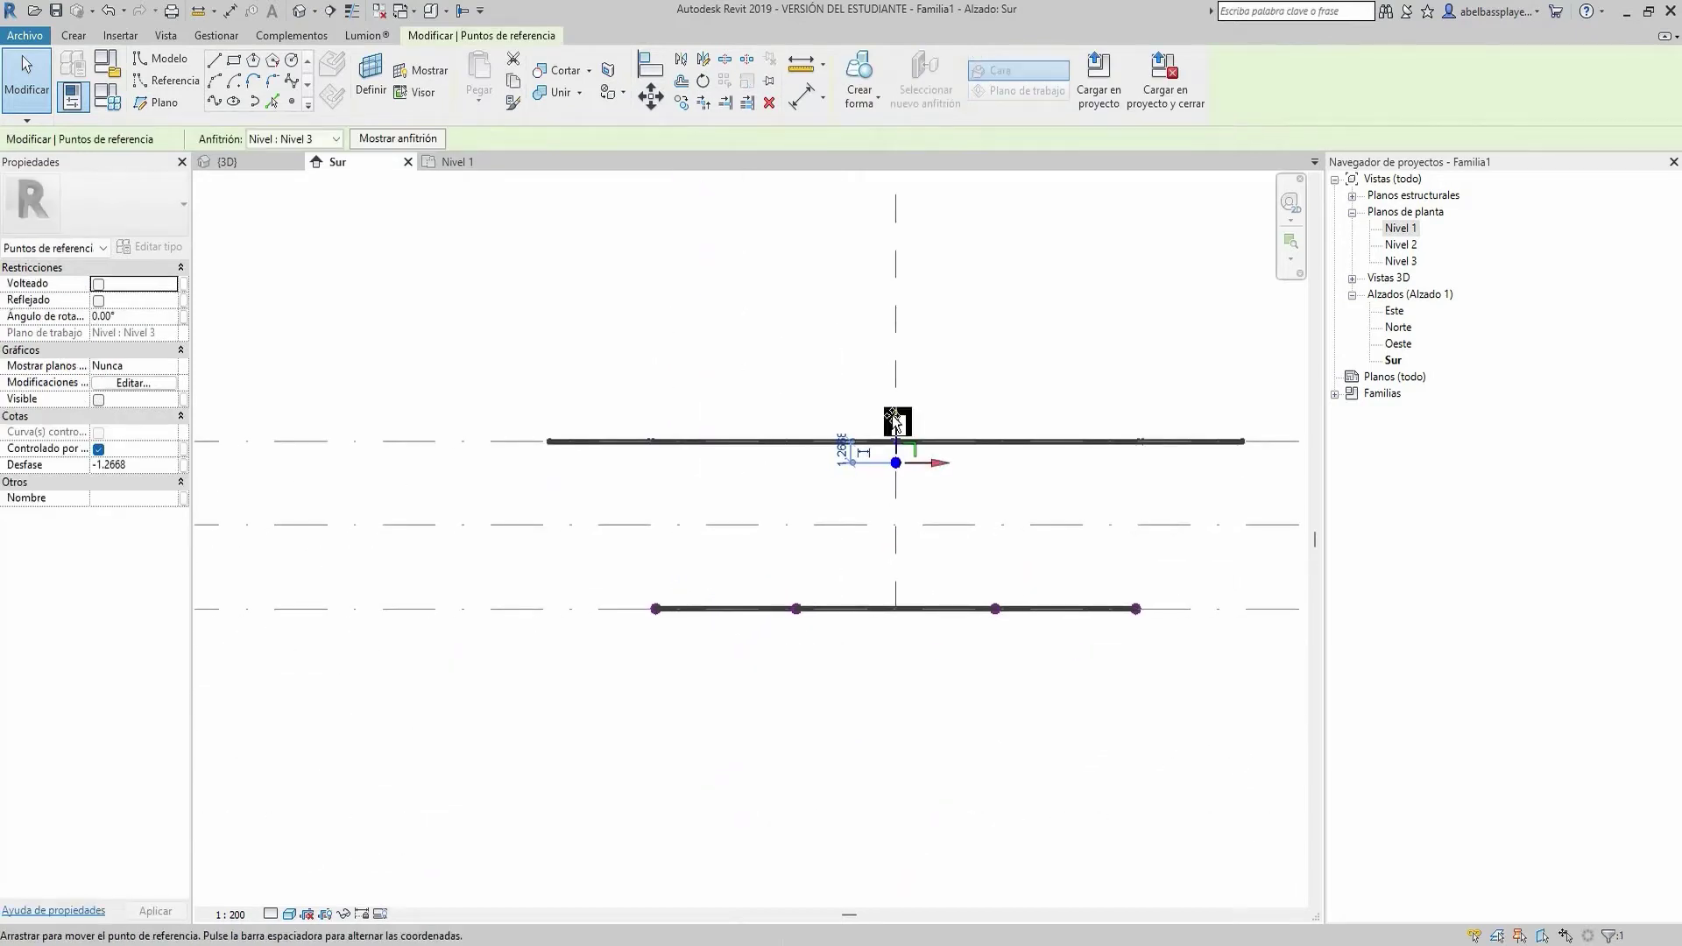
left_click_drag(895, 422, 900, 441)
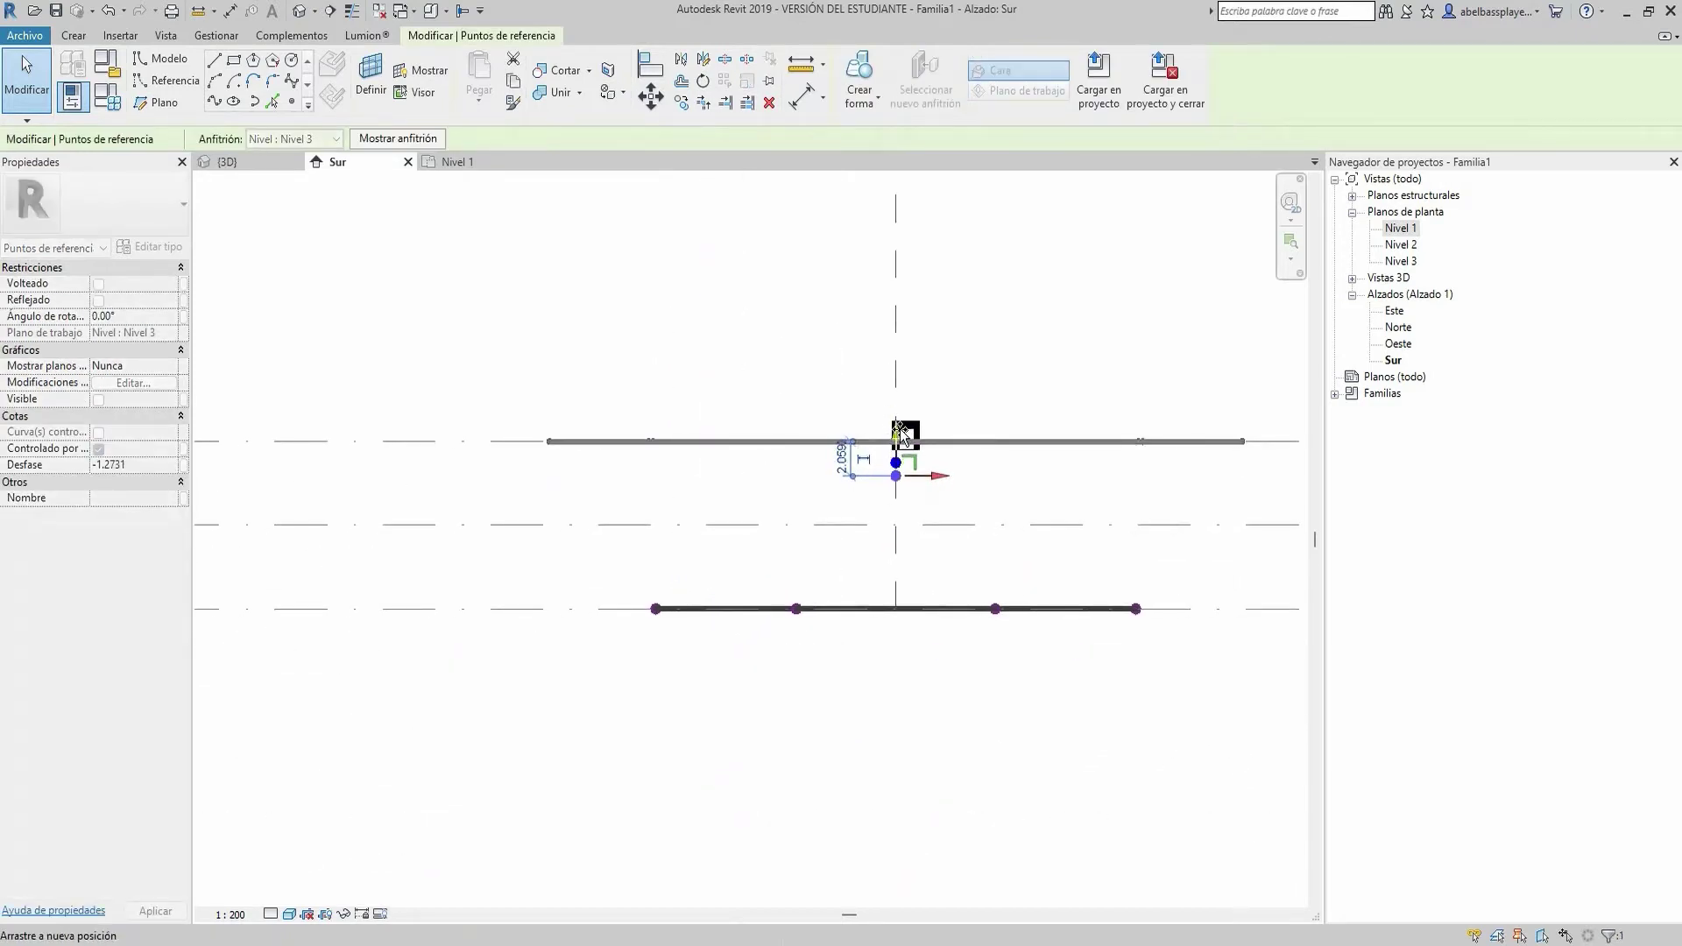
key("Escape")
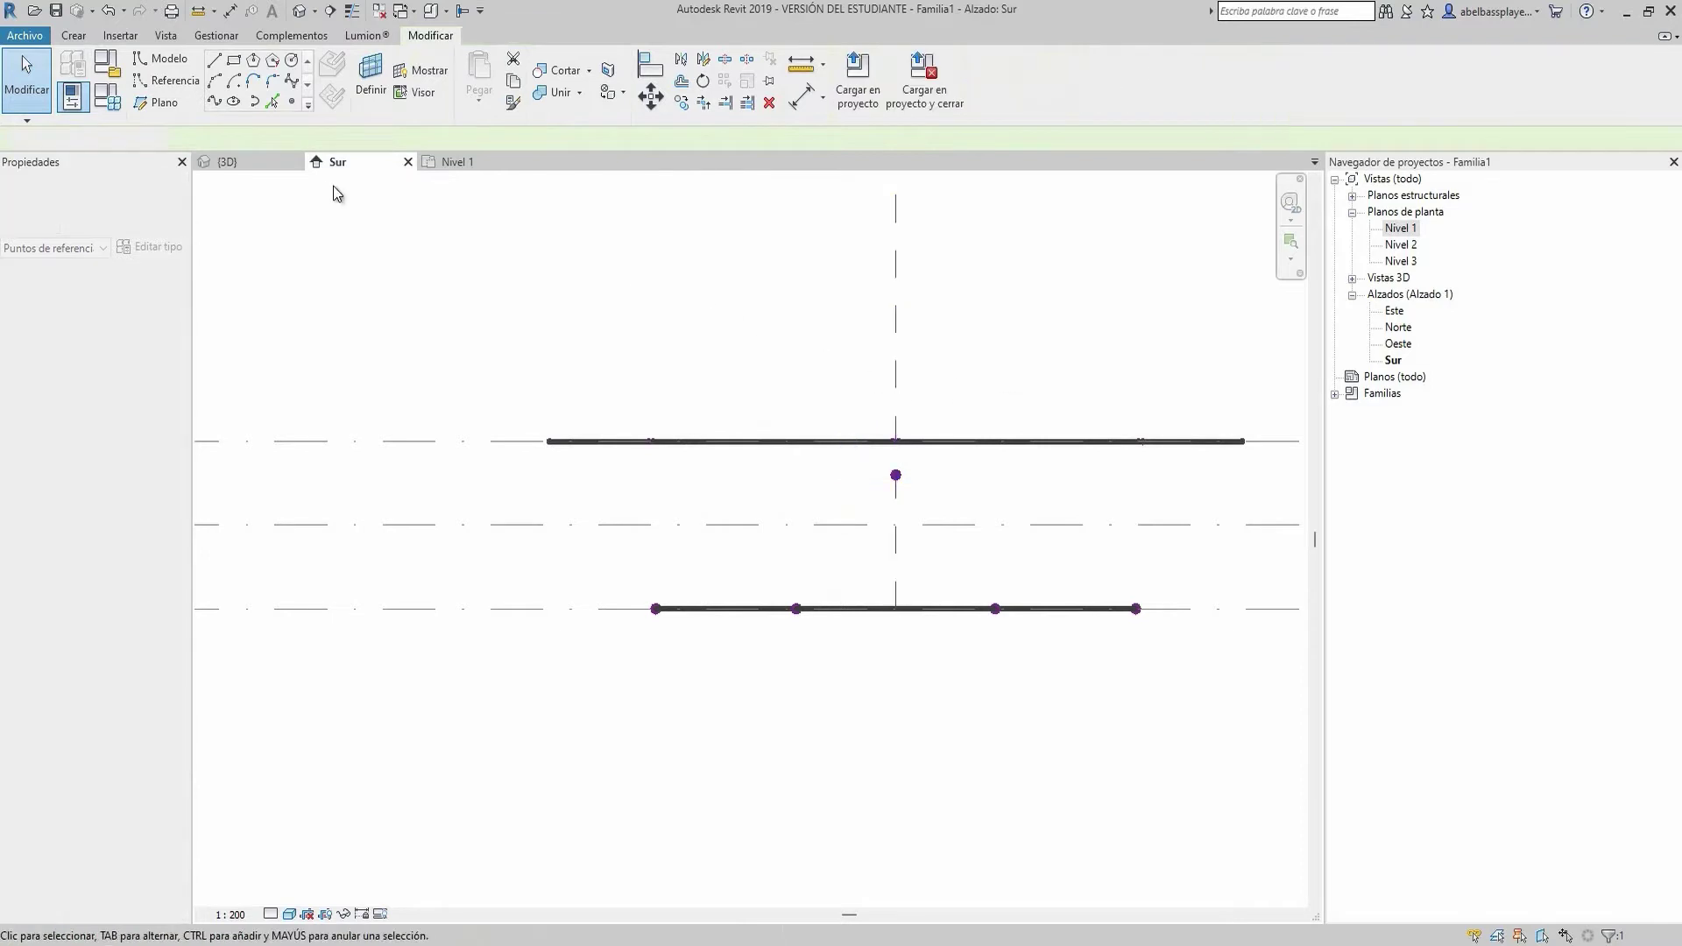
Return to the 3D view and start the Spline Through Points reference tool
left_click(465, 163)
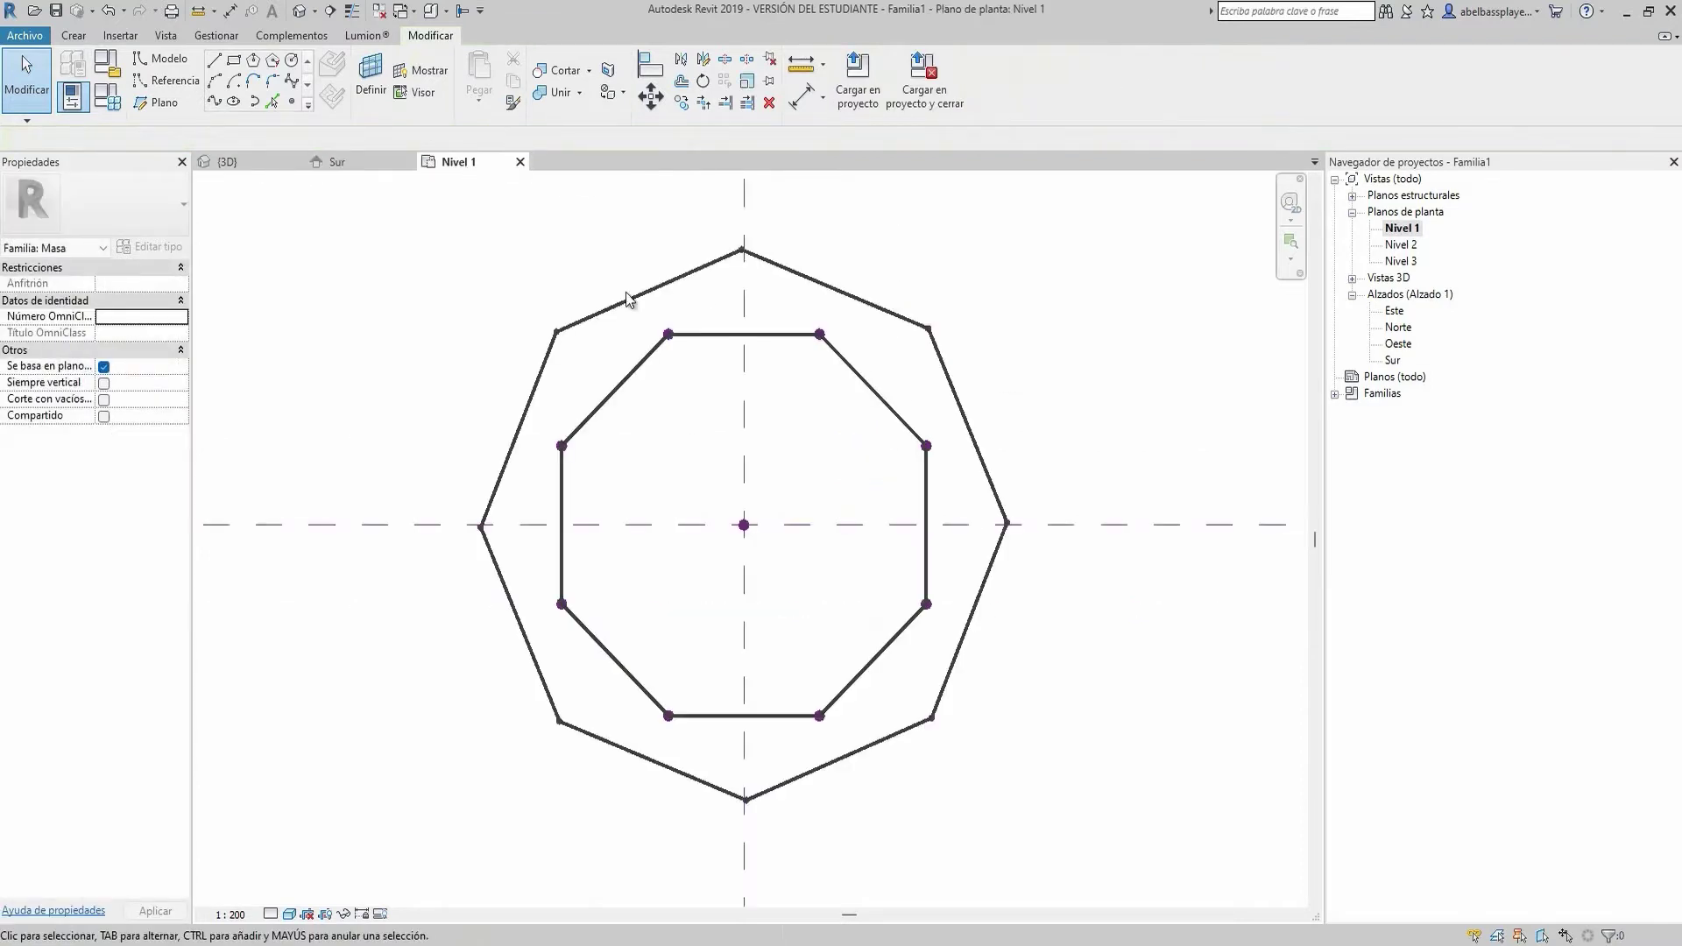
scroll(702, 488, "down", 2)
scroll(716, 605, "up", 3)
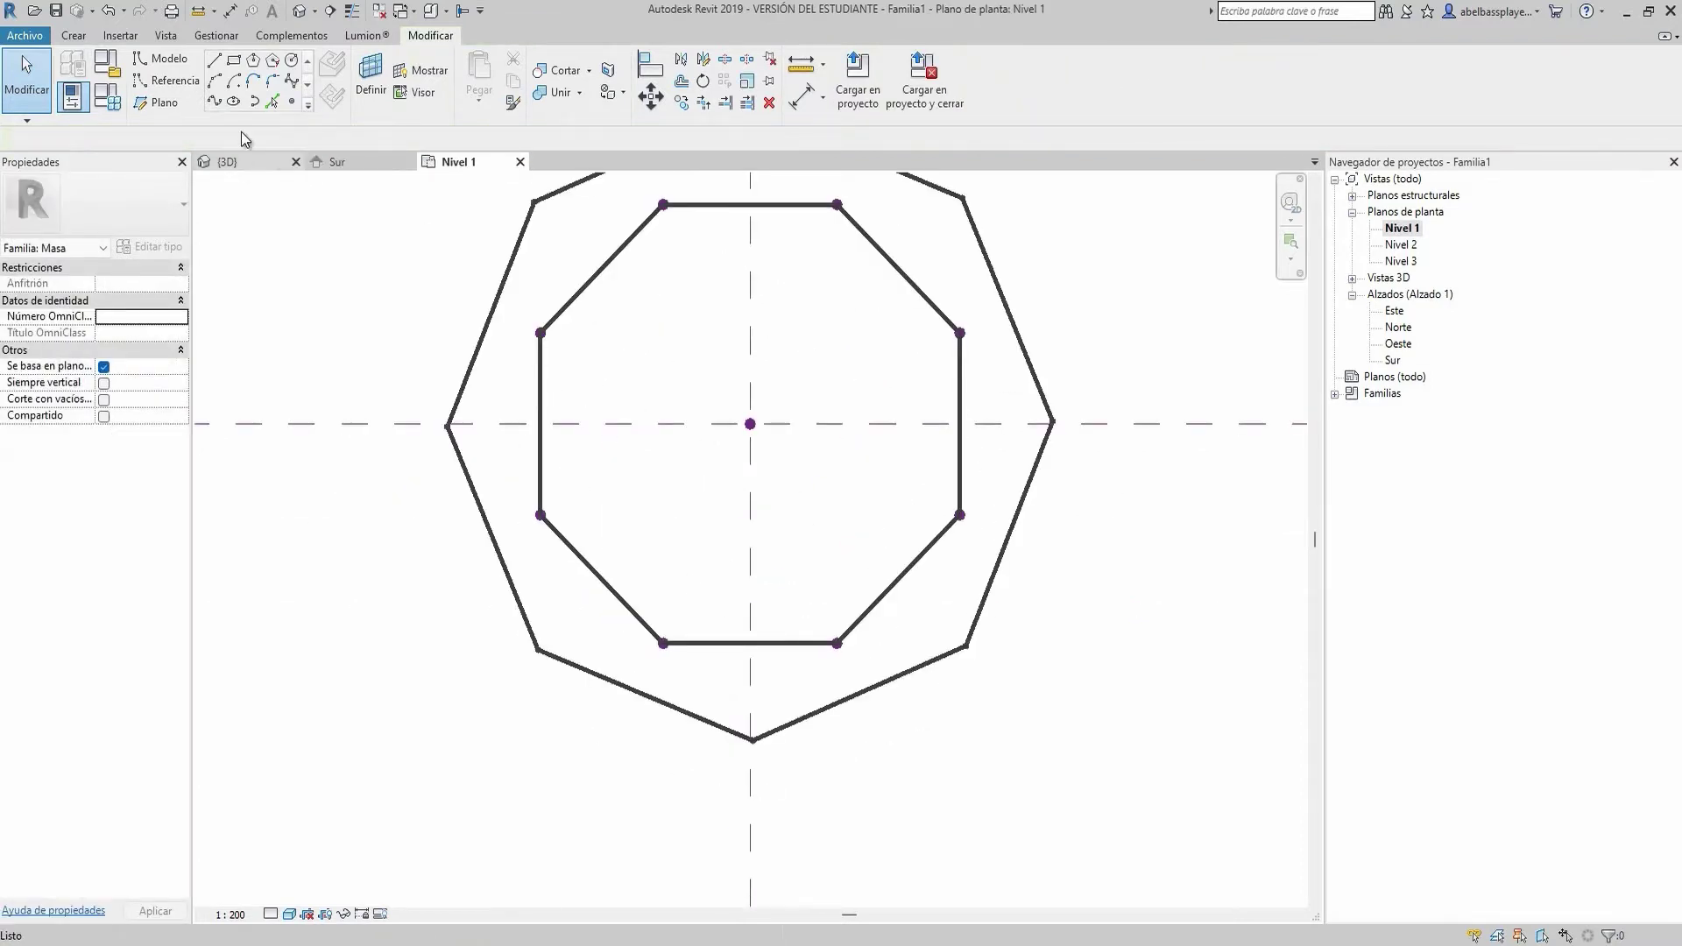
left_click(227, 161)
left_click(212, 101)
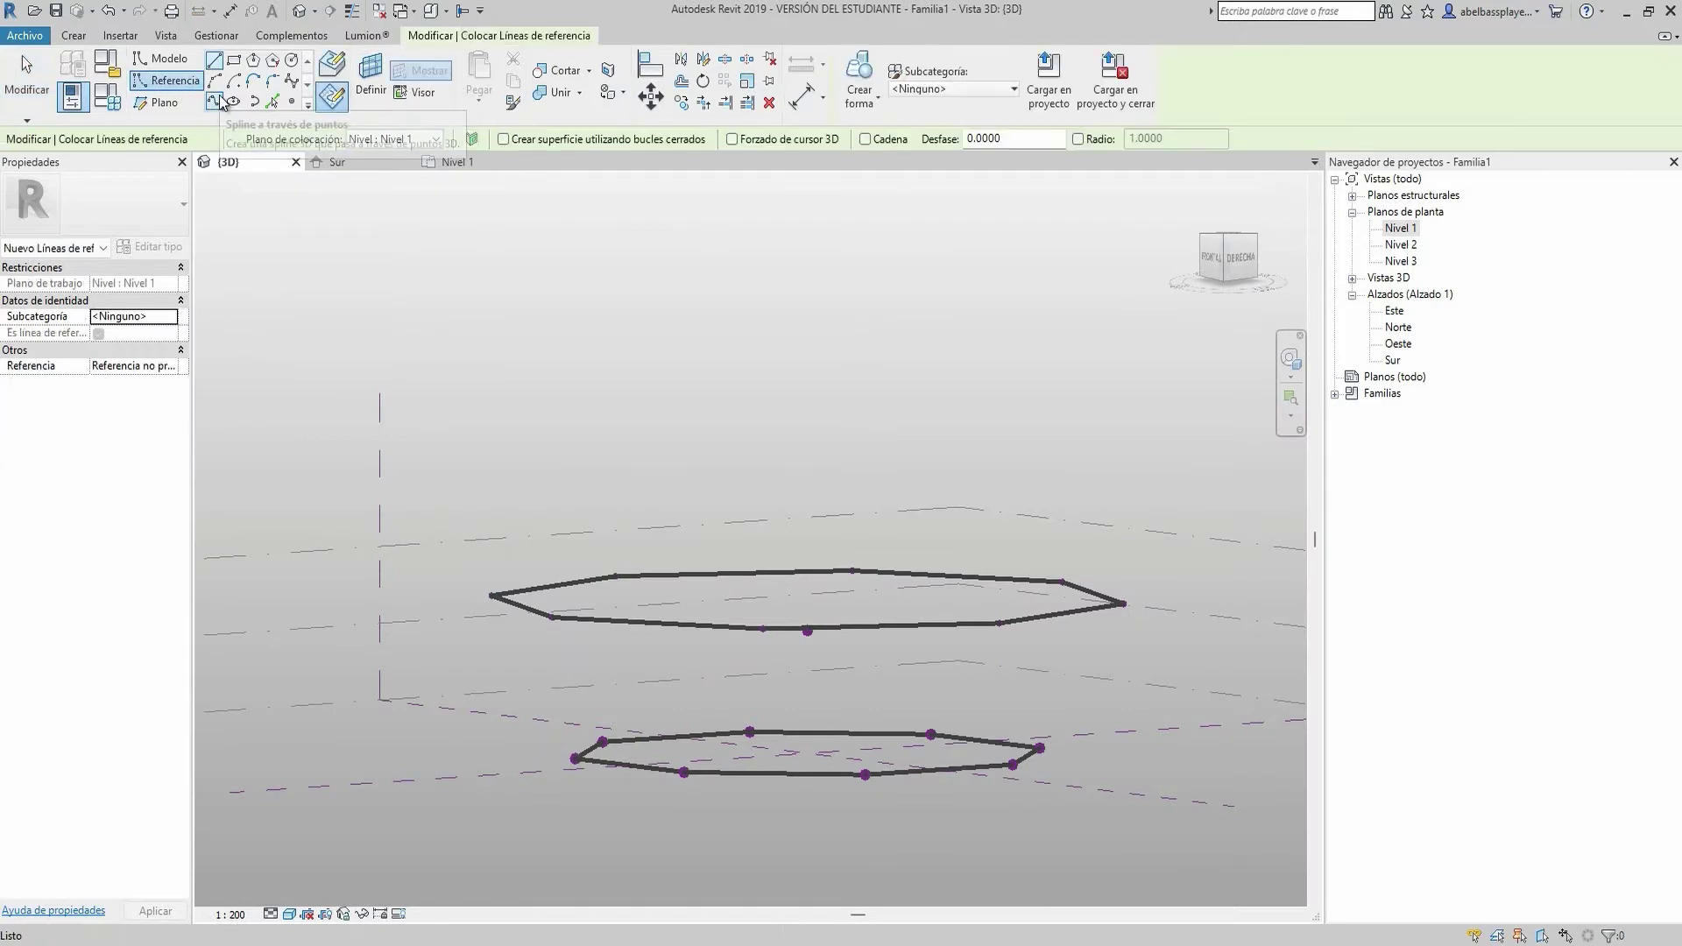
Draw eight splines, each from an inner vertex through an outer vertex to the next inner vertex
middle_click_drag(691, 331, 724, 248)
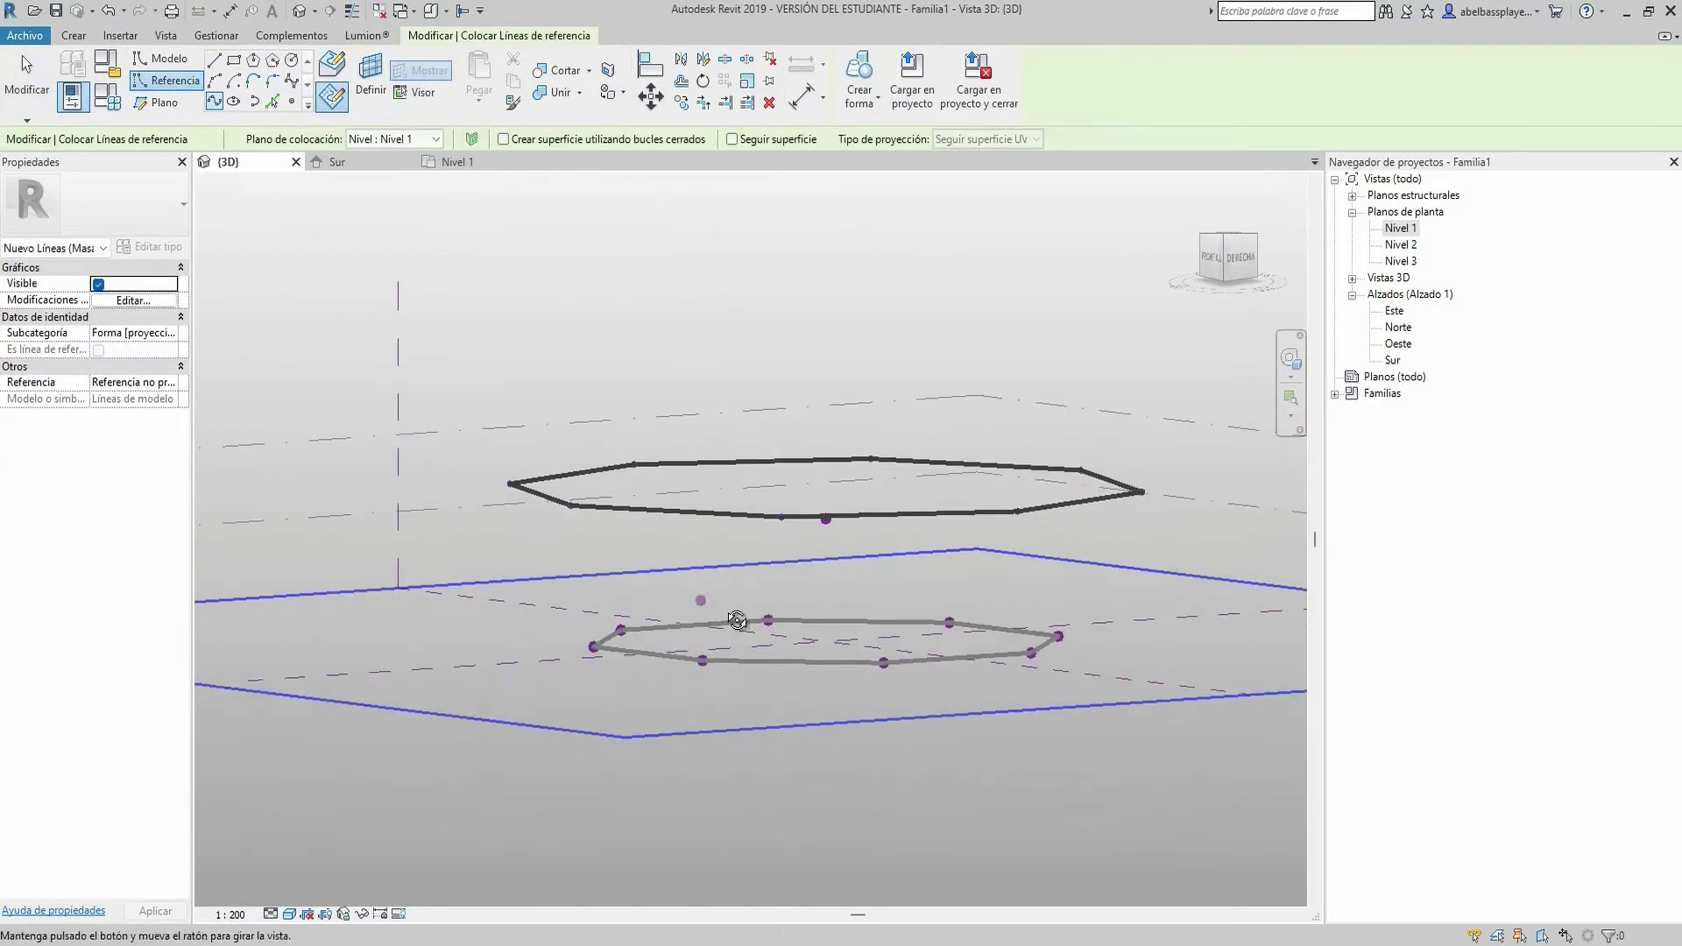
mouse_move(738, 620)
middle_mouse_down("shift")
mouse_move(759, 688)
mouse_move(817, 639)
mouse_move(813, 618)
mouse_move(762, 785)
mouse_move(691, 823)
mouse_move(642, 819)
mouse_move(586, 788)
mouse_move(595, 767)
middle_mouse_up("shift")
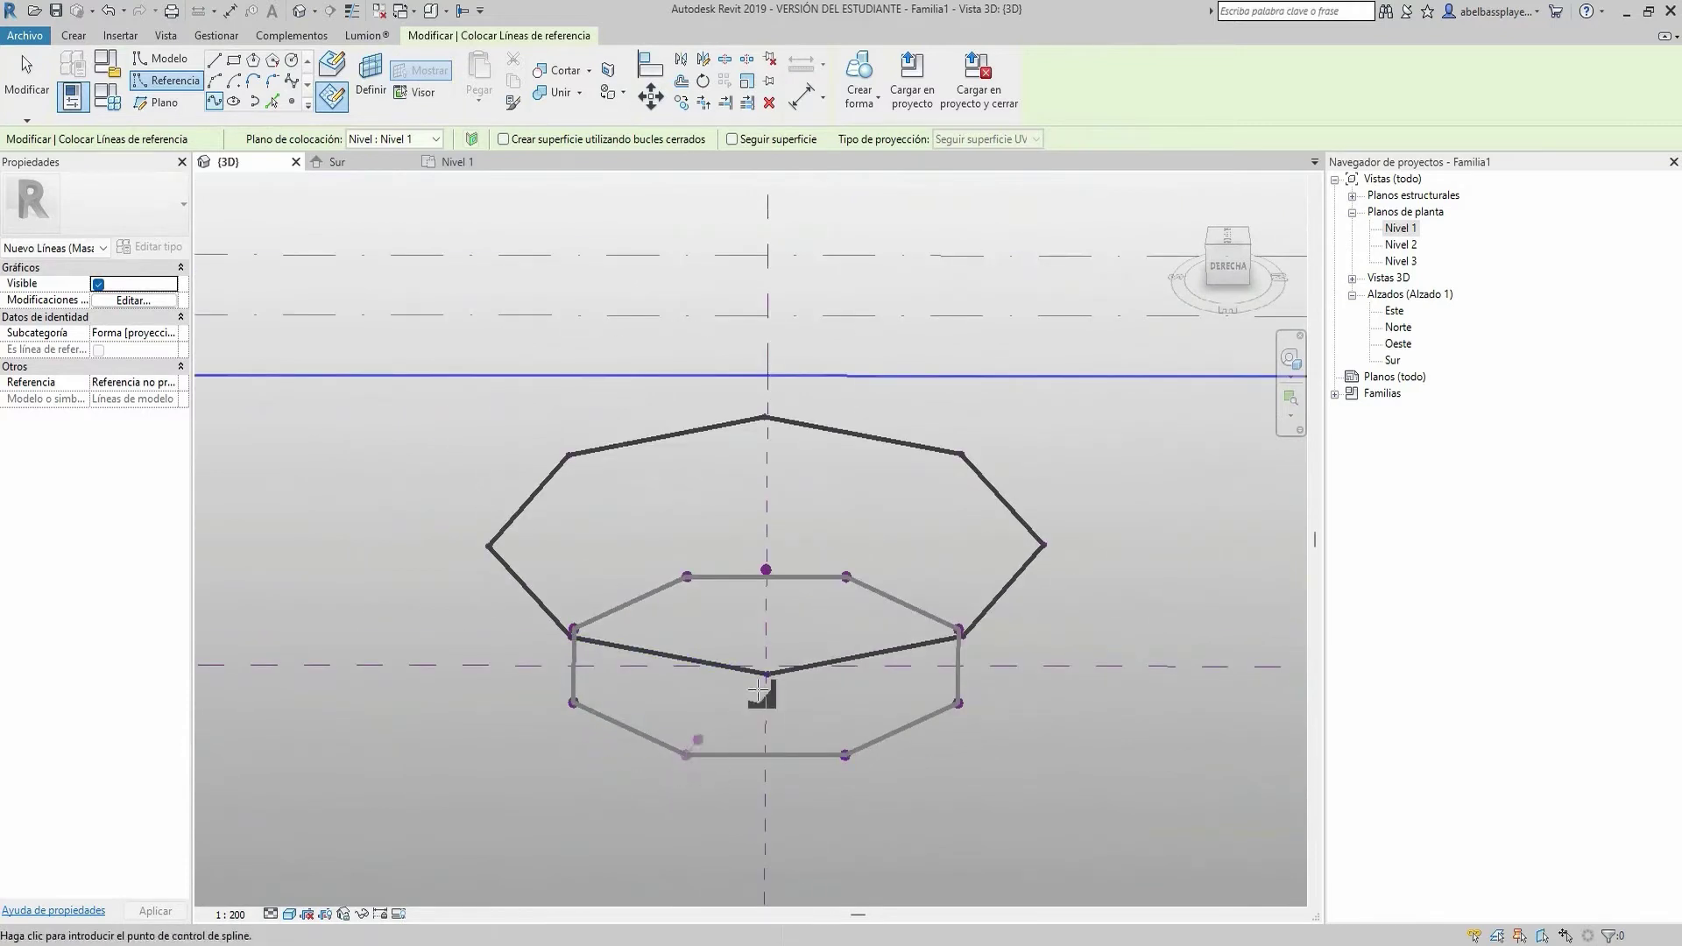
scroll(763, 683, "up", 2)
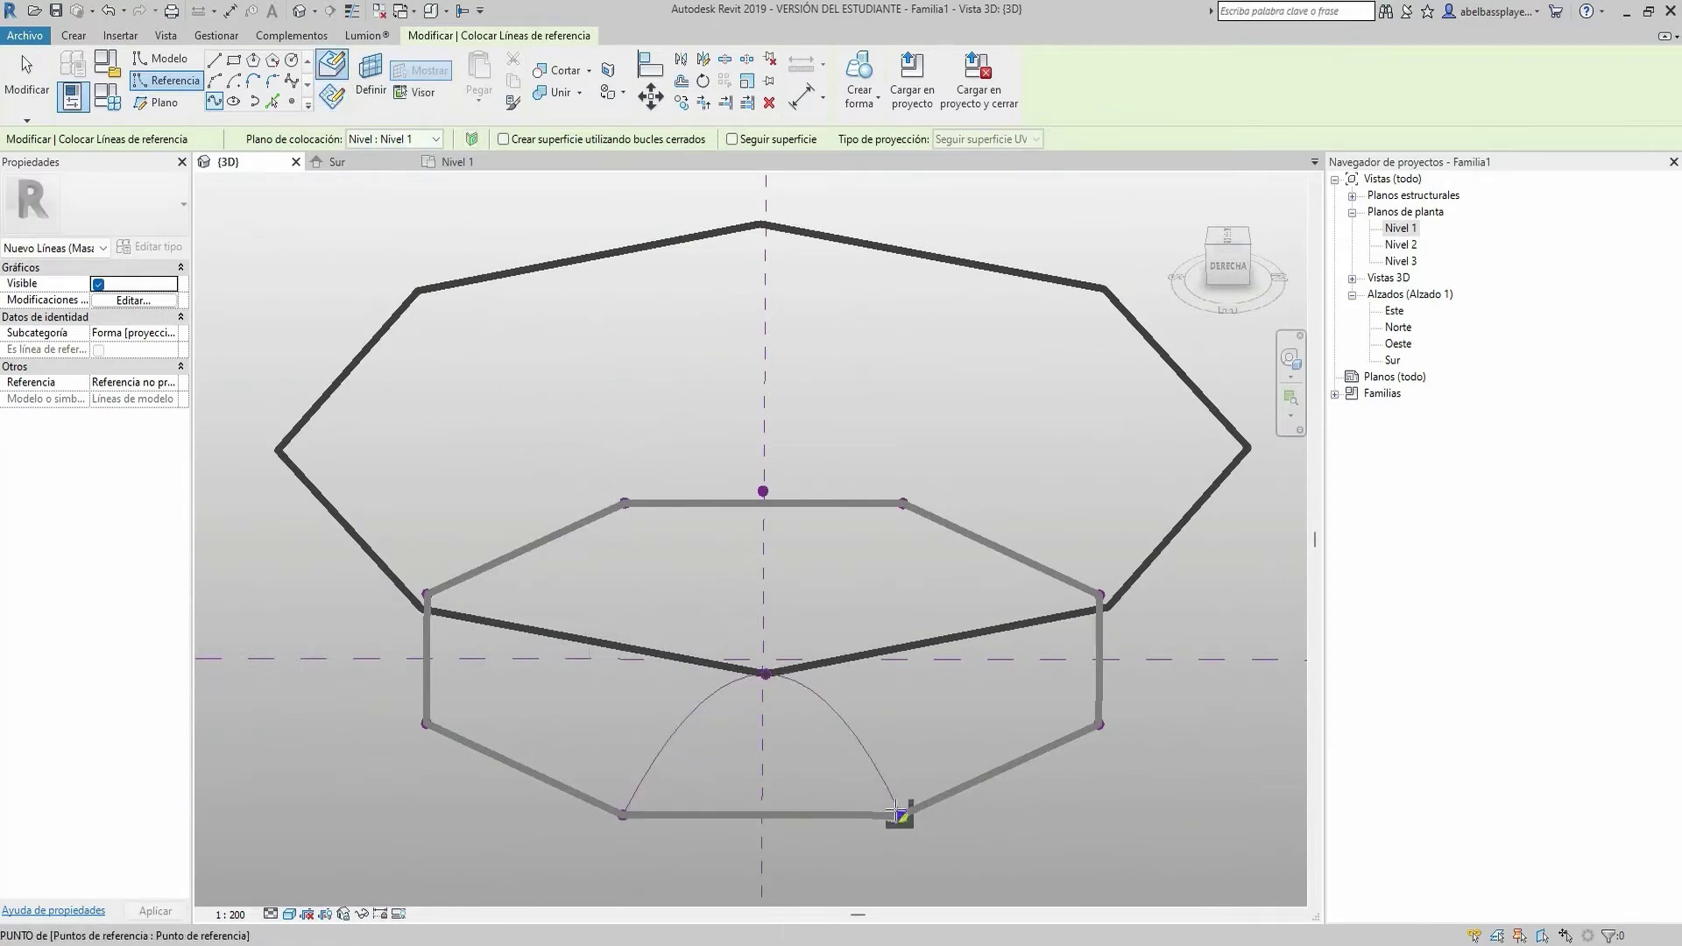
middle_click_drag(898, 810, 739, 824, "shift")
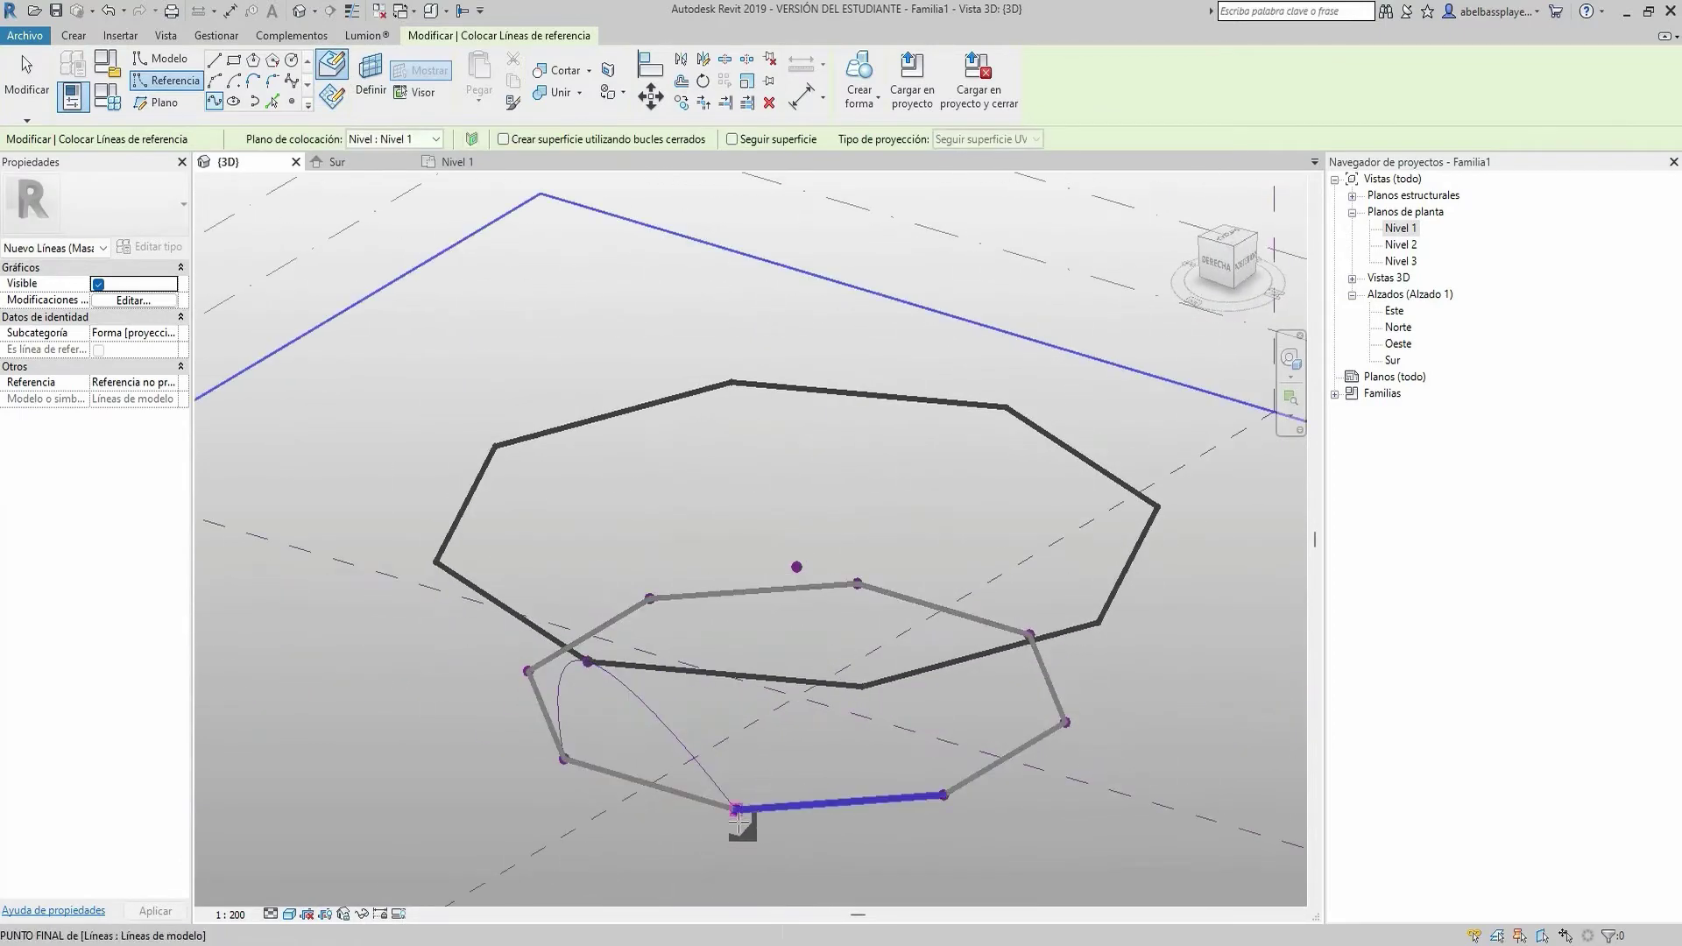
left_click(862, 686)
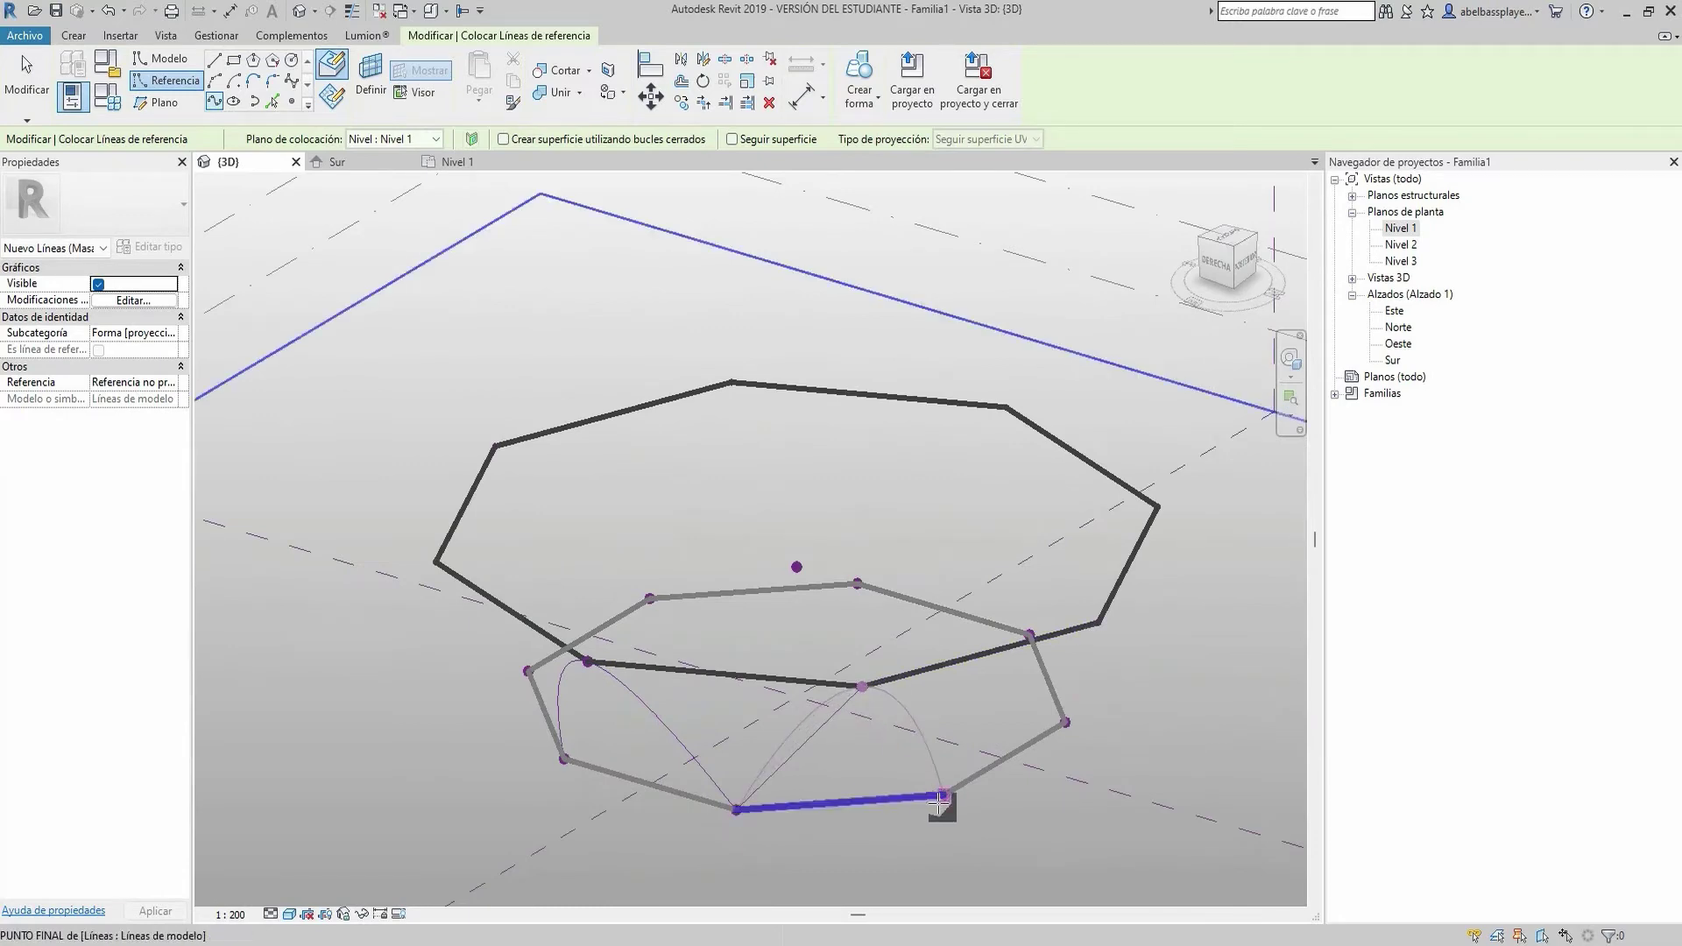
mouse_move(943, 796)
middle_mouse_down("shift")
mouse_move(746, 801)
mouse_move(774, 778)
middle_mouse_up("shift")
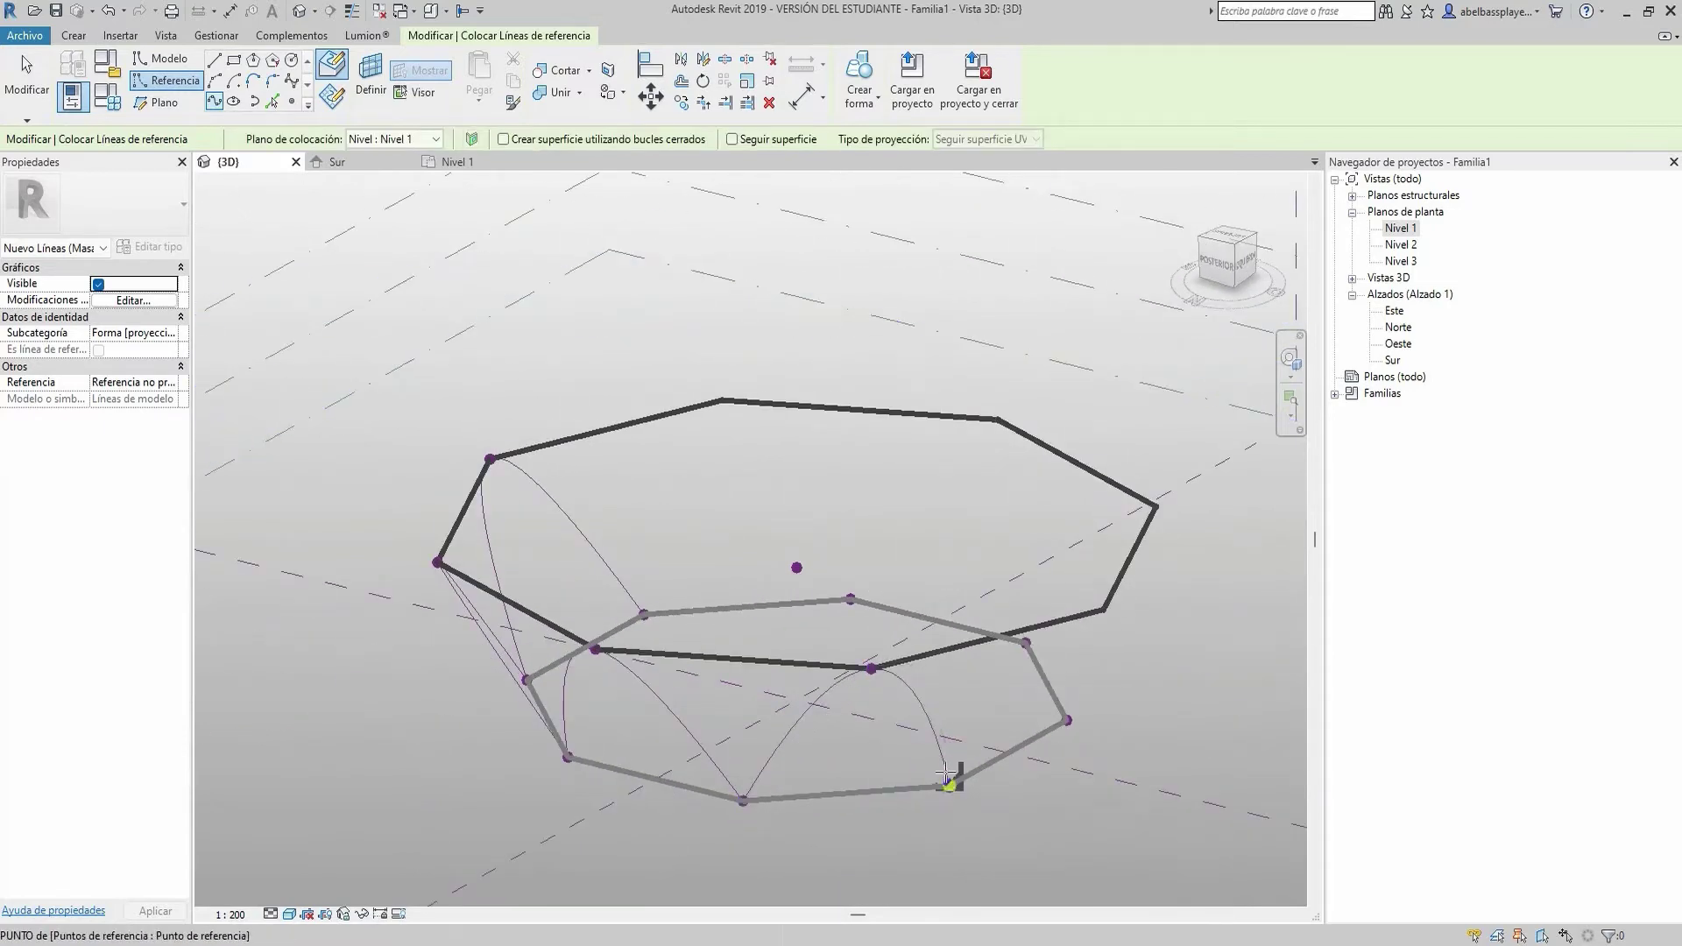
middle_click_drag(958, 778, 659, 782, "shift")
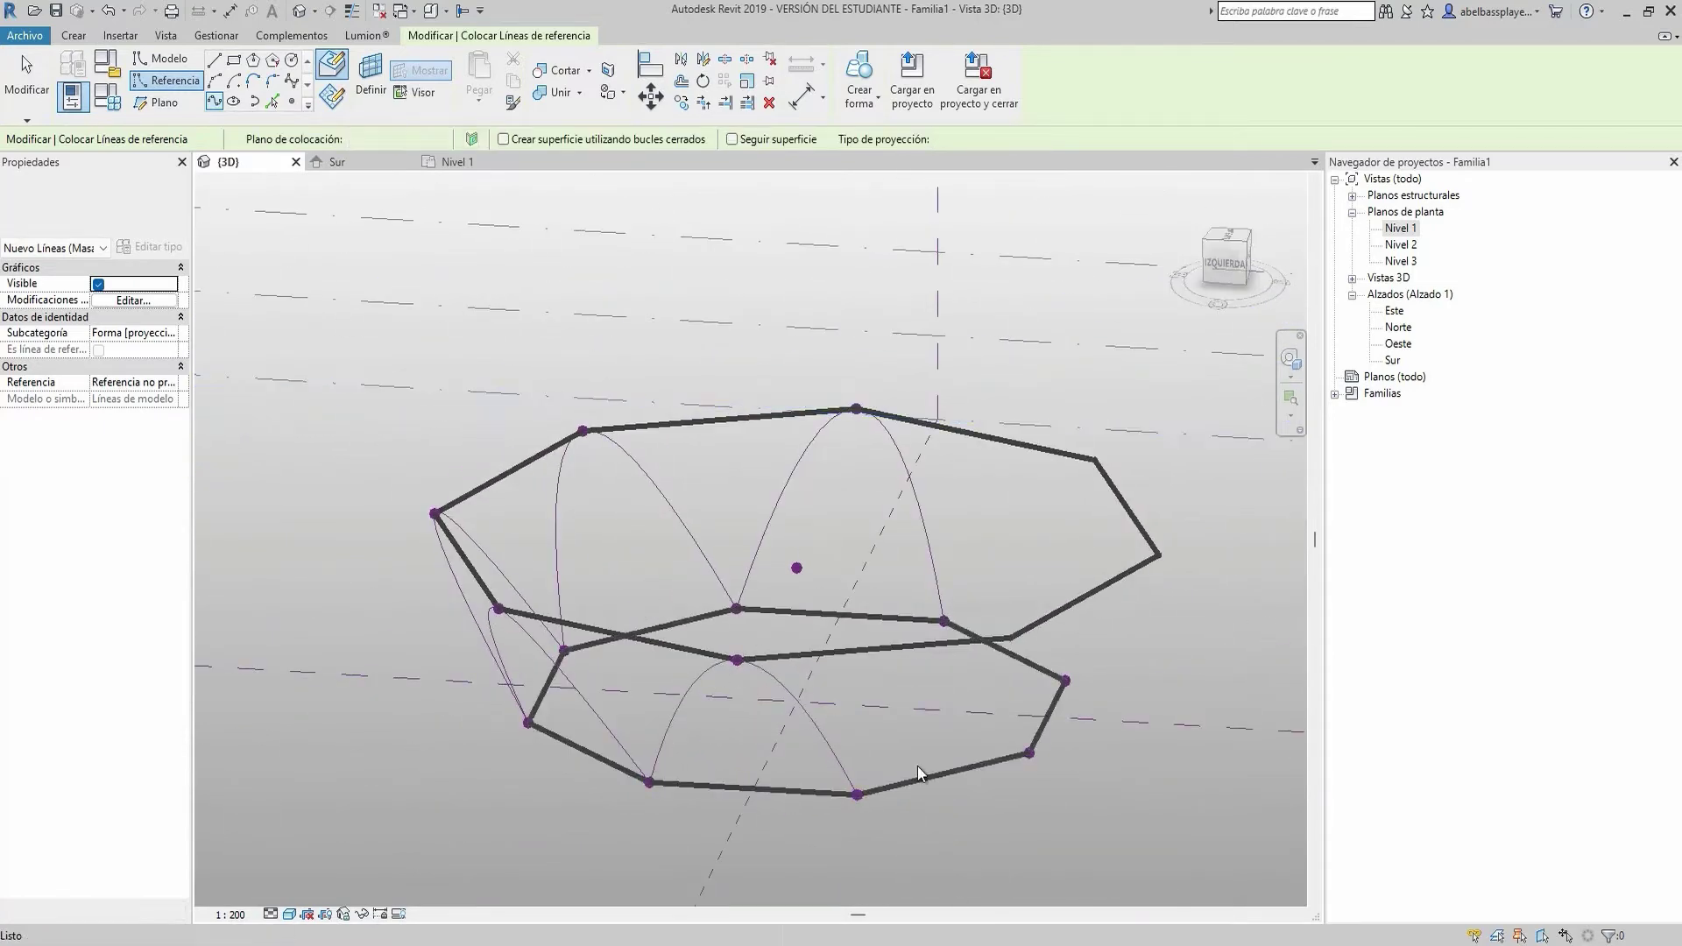
middle_click_drag(916, 777, 646, 785, "shift")
middle_click_drag(857, 800, 613, 770, "shift")
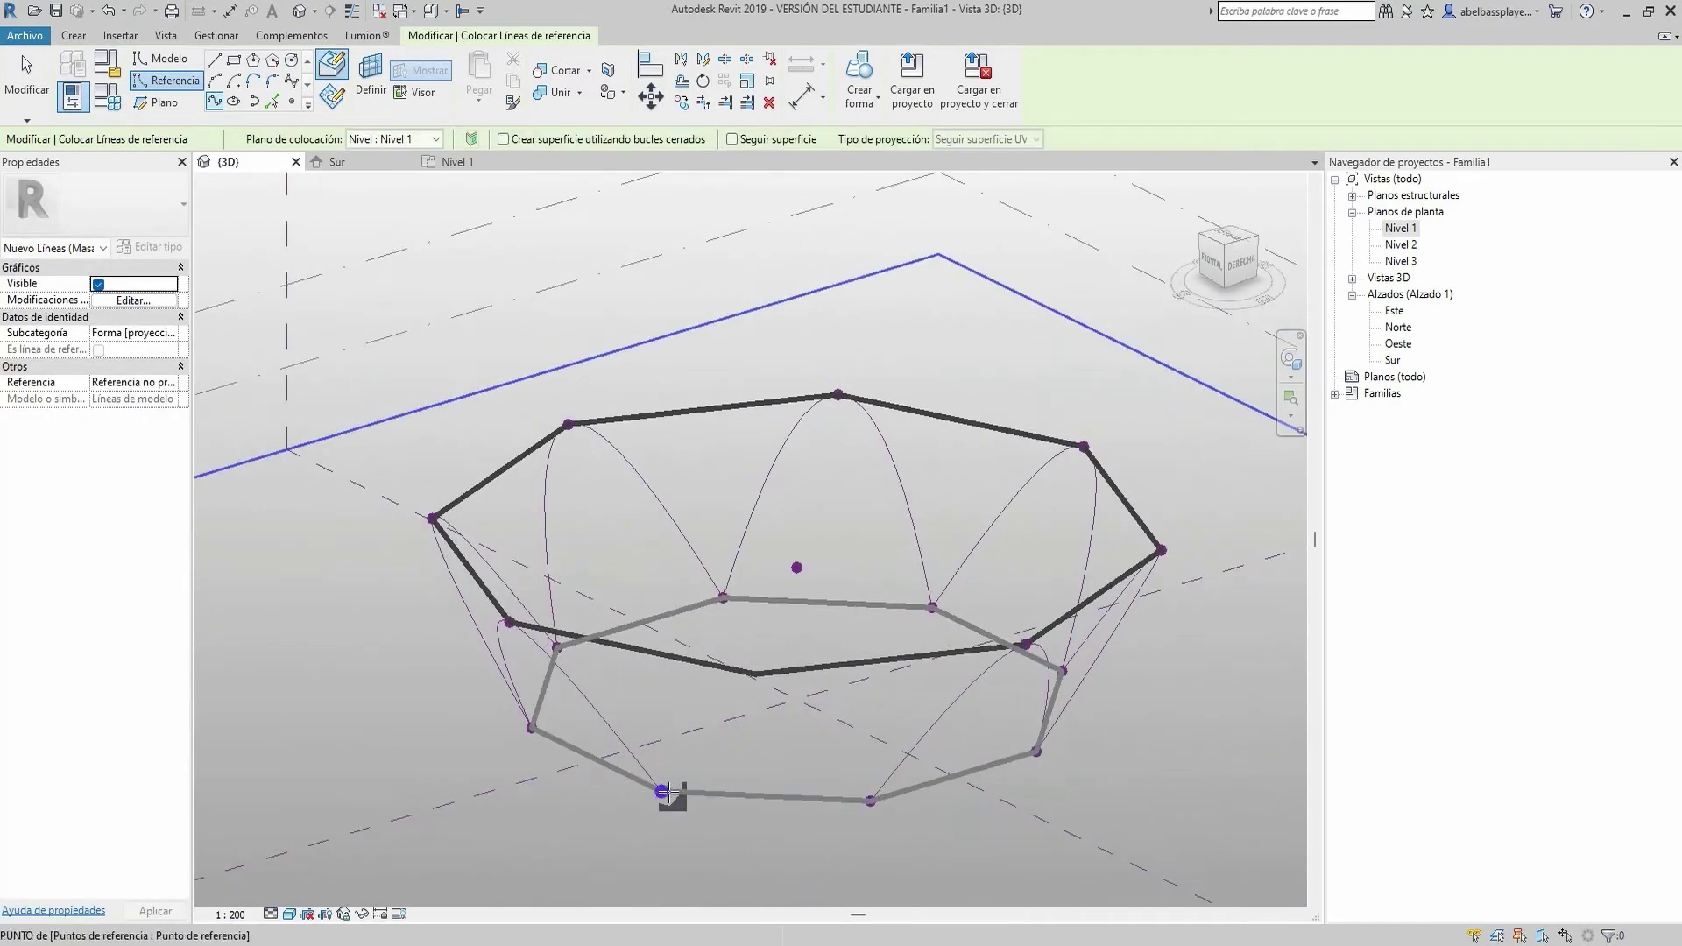
mouse_move(856, 792)
middle_mouse_down("shift")
mouse_move(770, 826)
mouse_move(766, 741)
mouse_move(631, 800)
mouse_move(541, 786)
middle_mouse_up("shift")
left_click(213, 64)
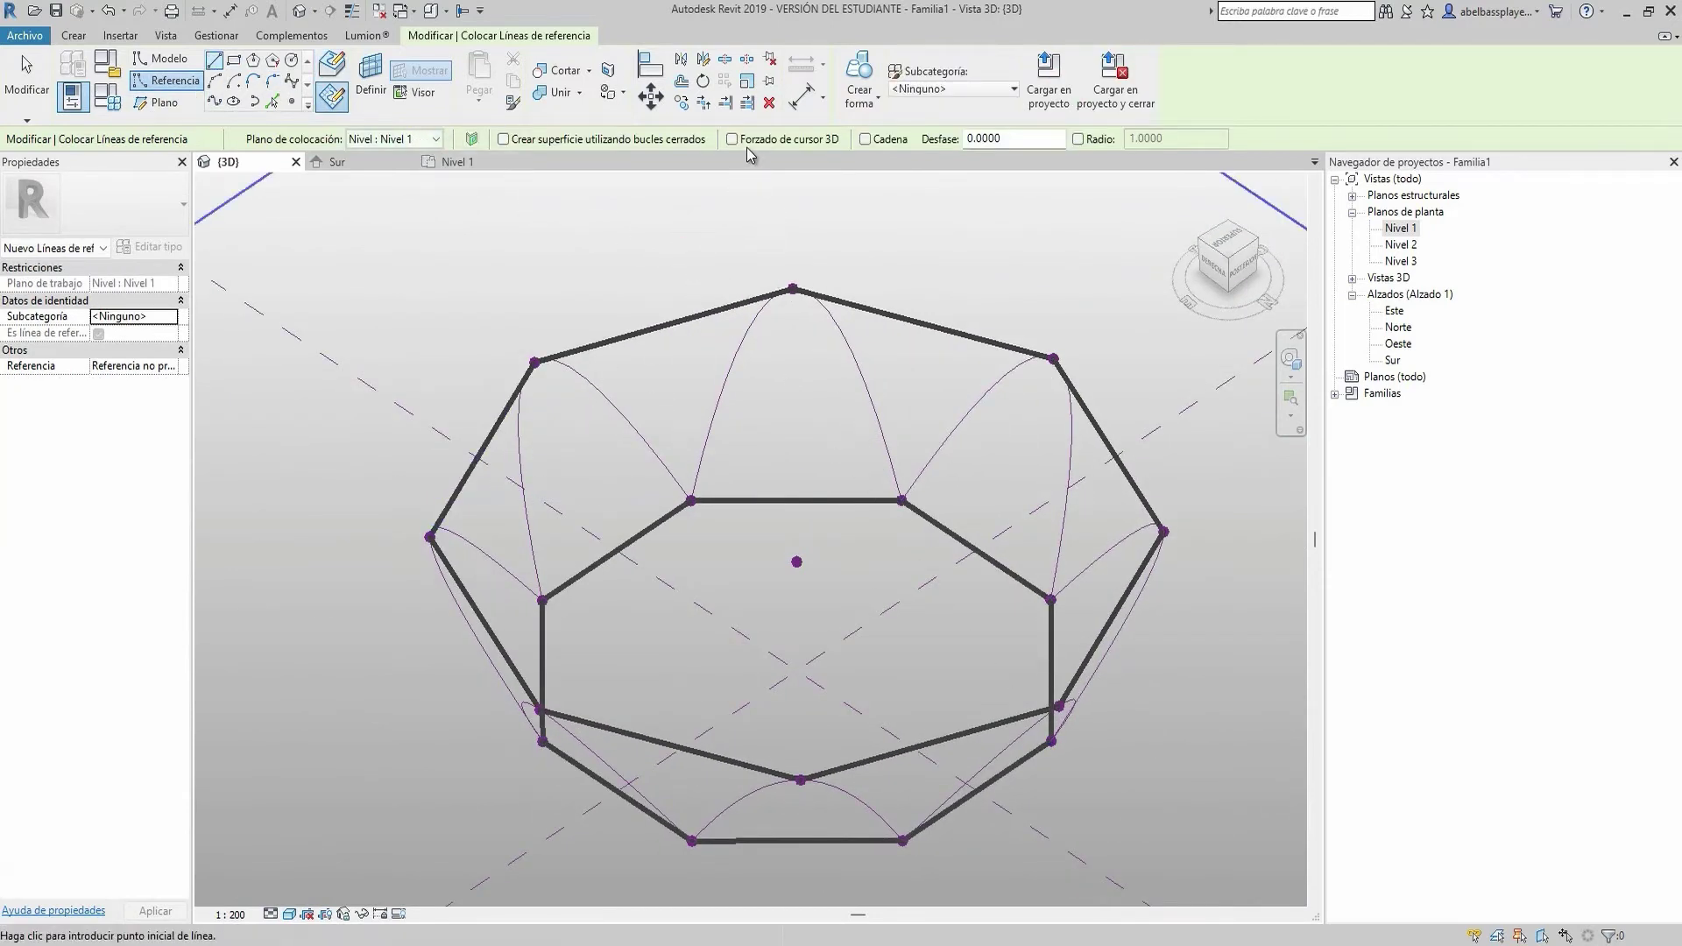
With 3D snapping on, draw reference lines from lower octagon vertices to the centre point, then select it
left_click(731, 138)
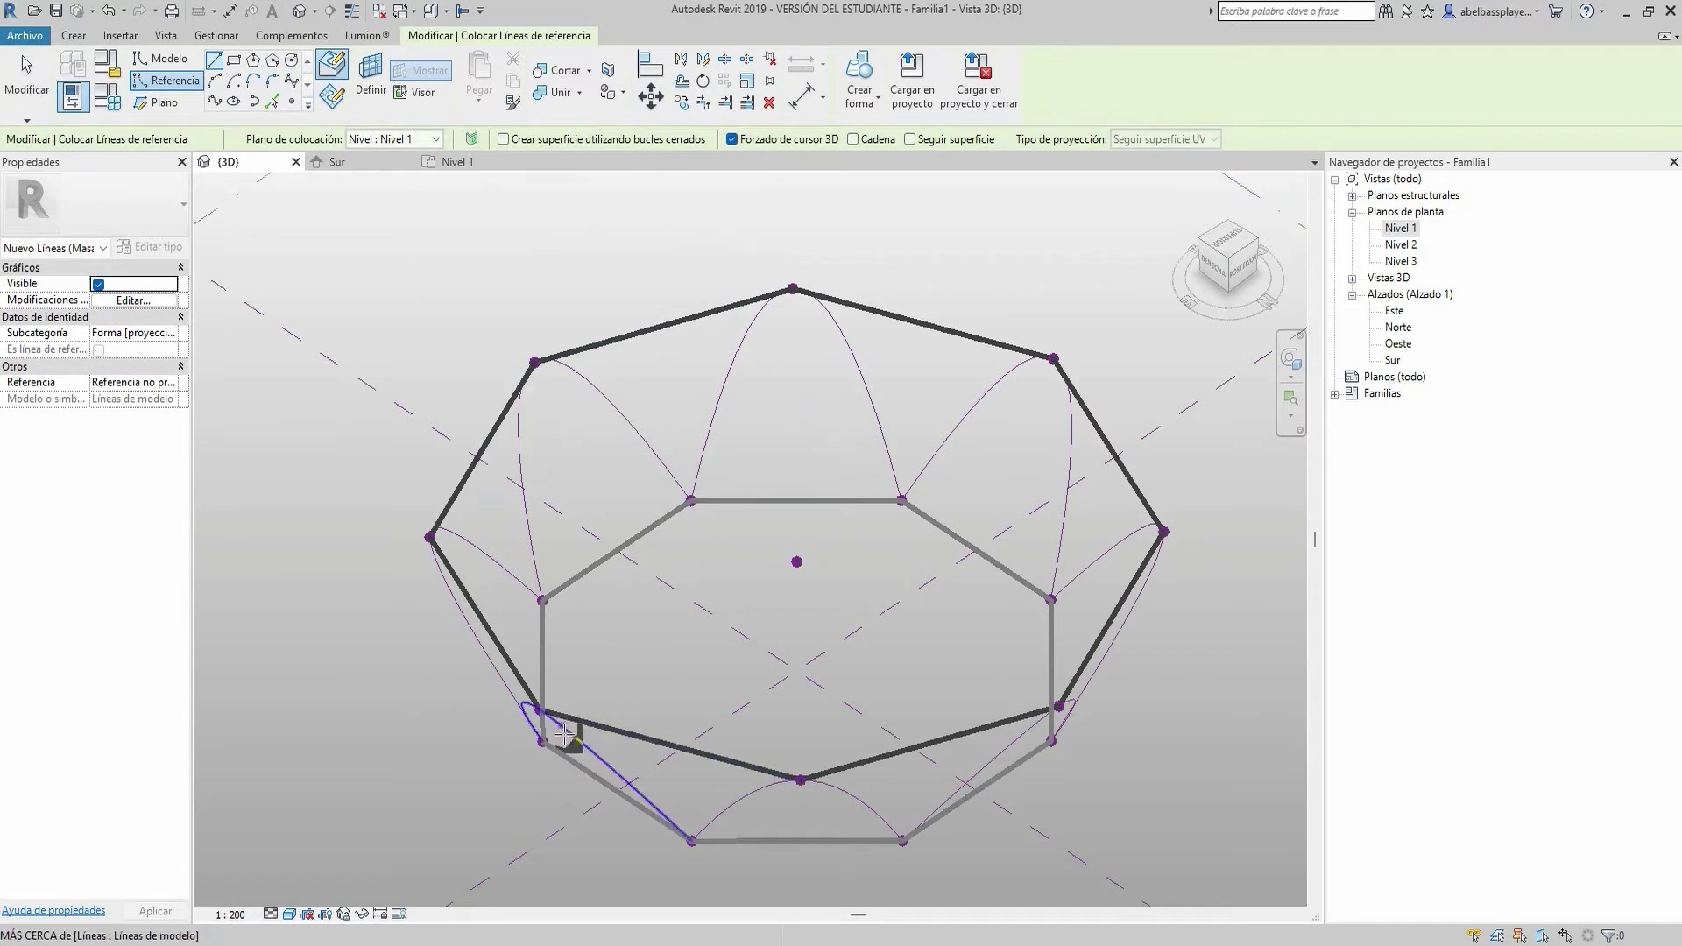
mouse_move(542, 741)
middle_mouse_down("shift")
mouse_move(583, 755)
mouse_move(796, 575)
middle_mouse_up("shift")
left_click(581, 764)
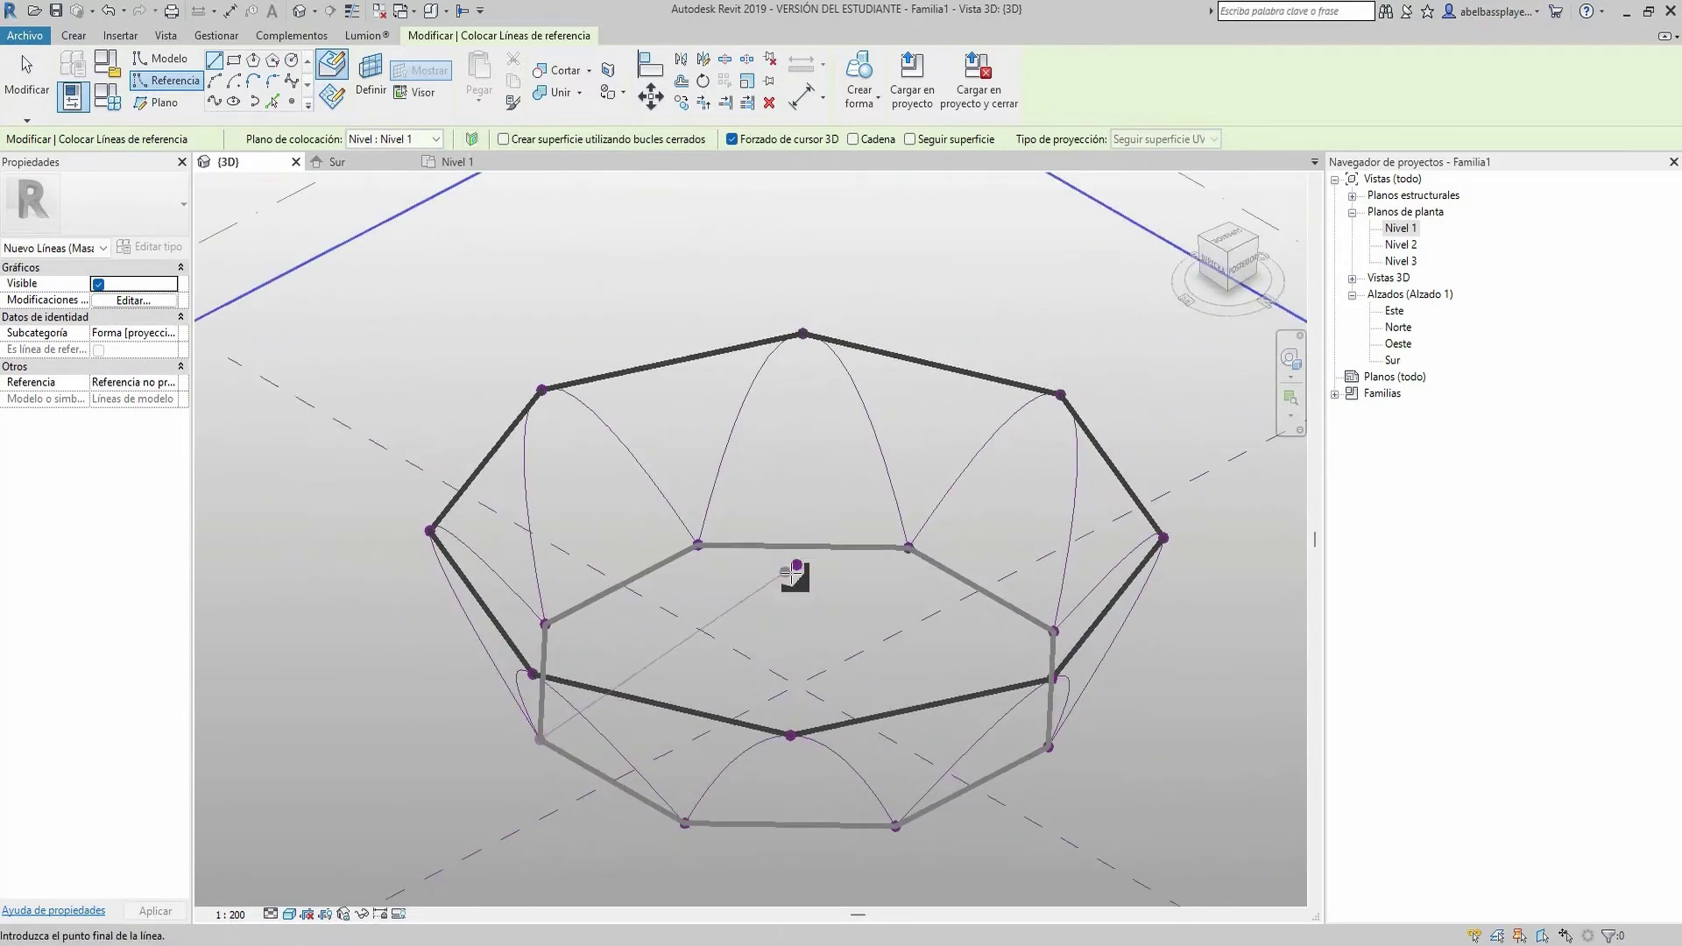
left_click(796, 568)
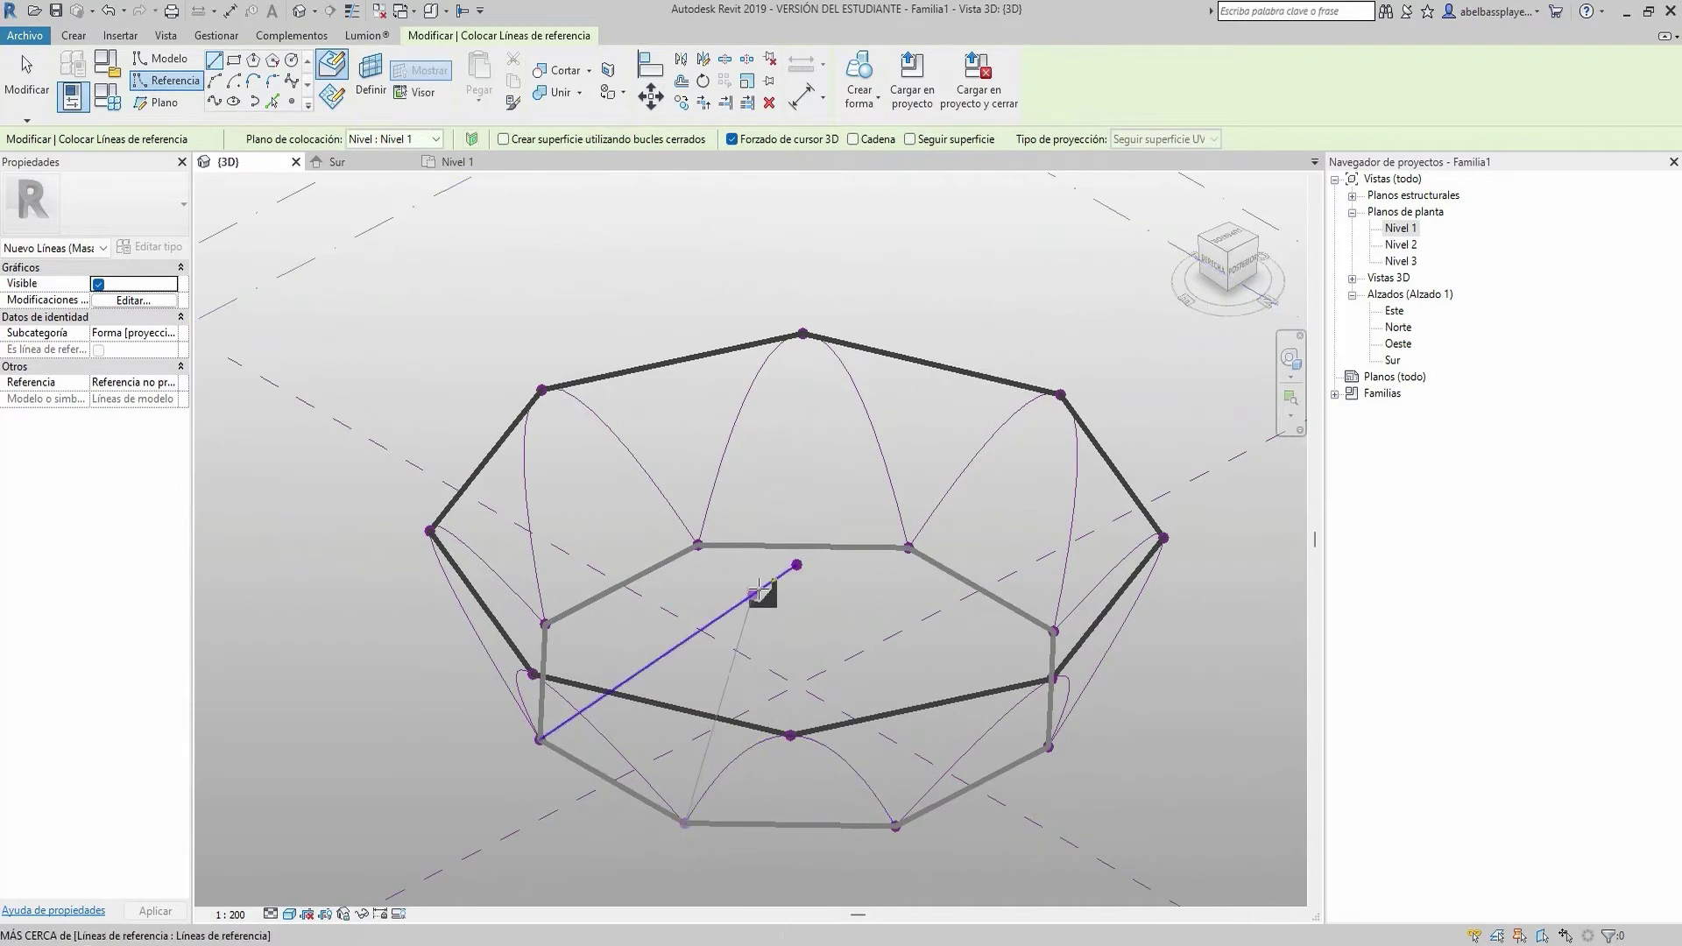
left_click(799, 568)
mouse_move(856, 613)
middle_mouse_down("shift")
mouse_move(725, 537)
mouse_move(747, 514)
mouse_move(699, 564)
mouse_move(589, 585)
mouse_move(833, 537)
mouse_move(845, 559)
middle_mouse_up("shift")
scroll(814, 585, "up", 3)
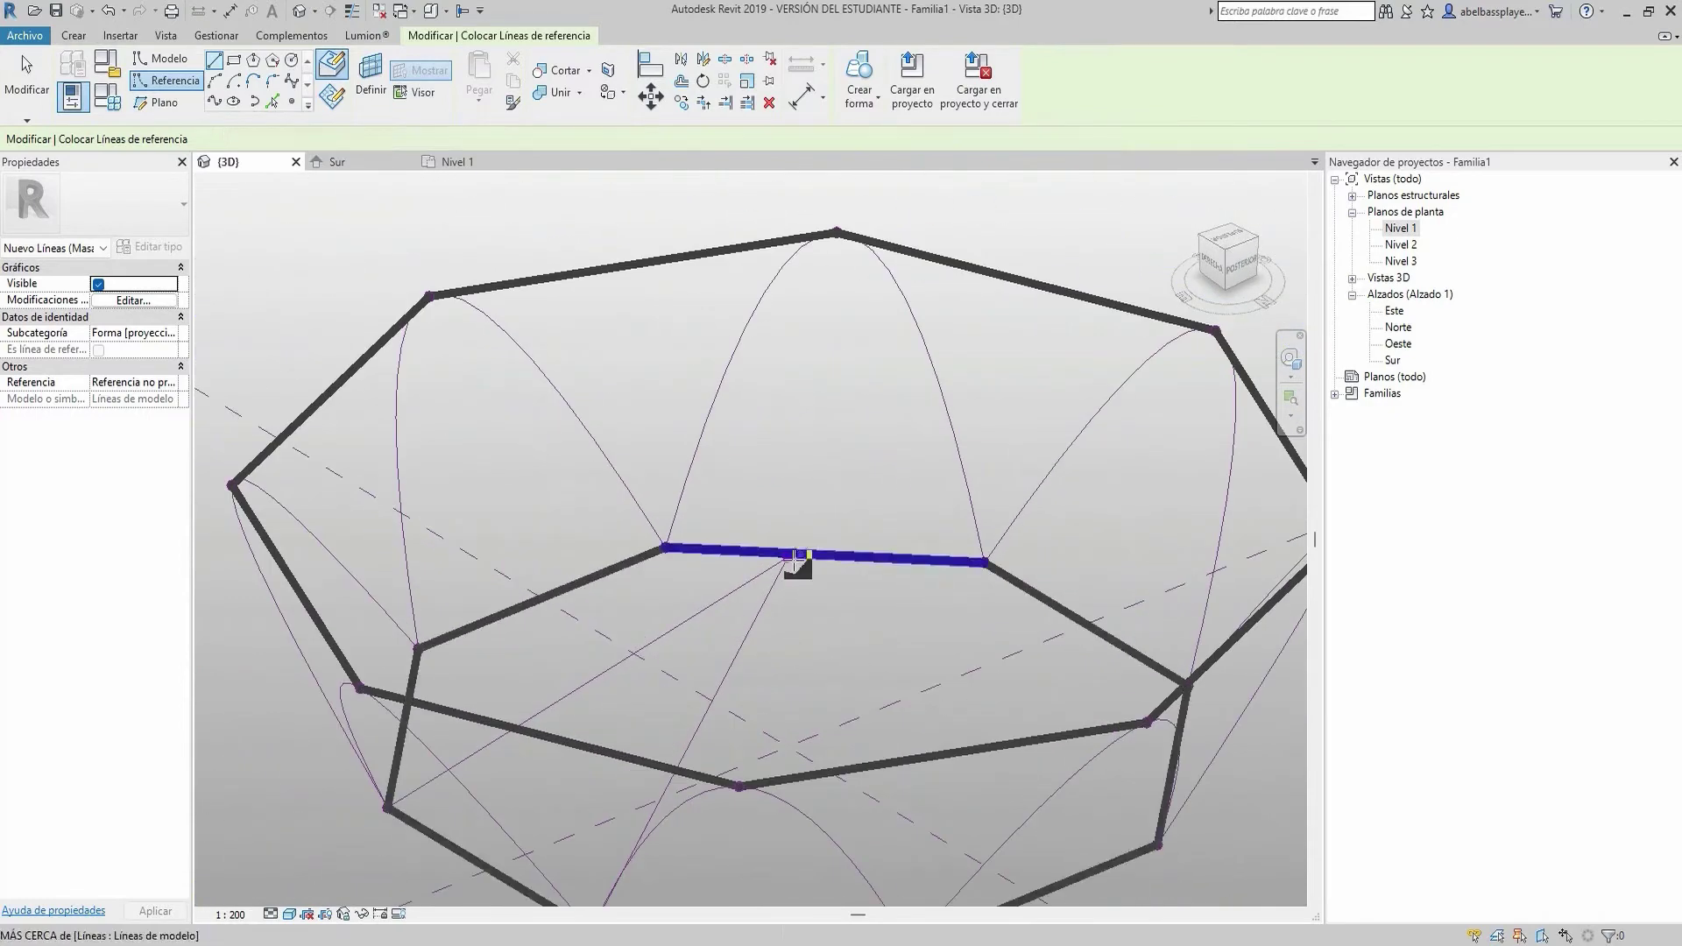
key("Escape")
key("Escape")
left_click(788, 557)
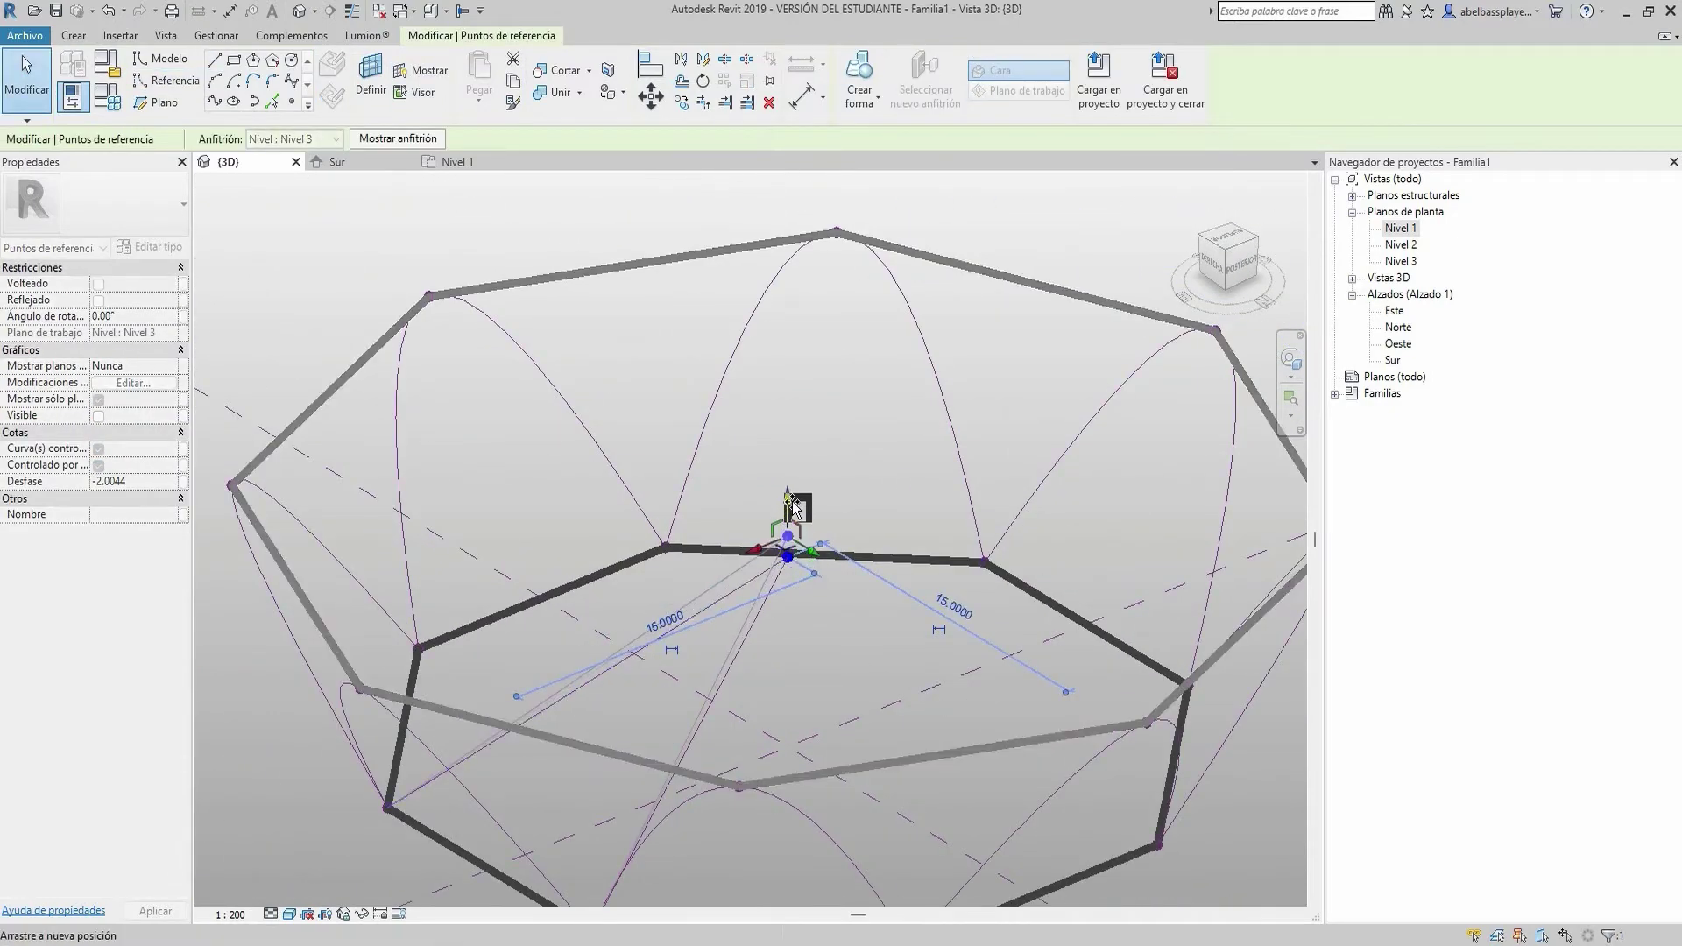
In the Sur elevation, move the centre point to 0.5 m below Nivel 3, then return to 3D
left_click(337, 161)
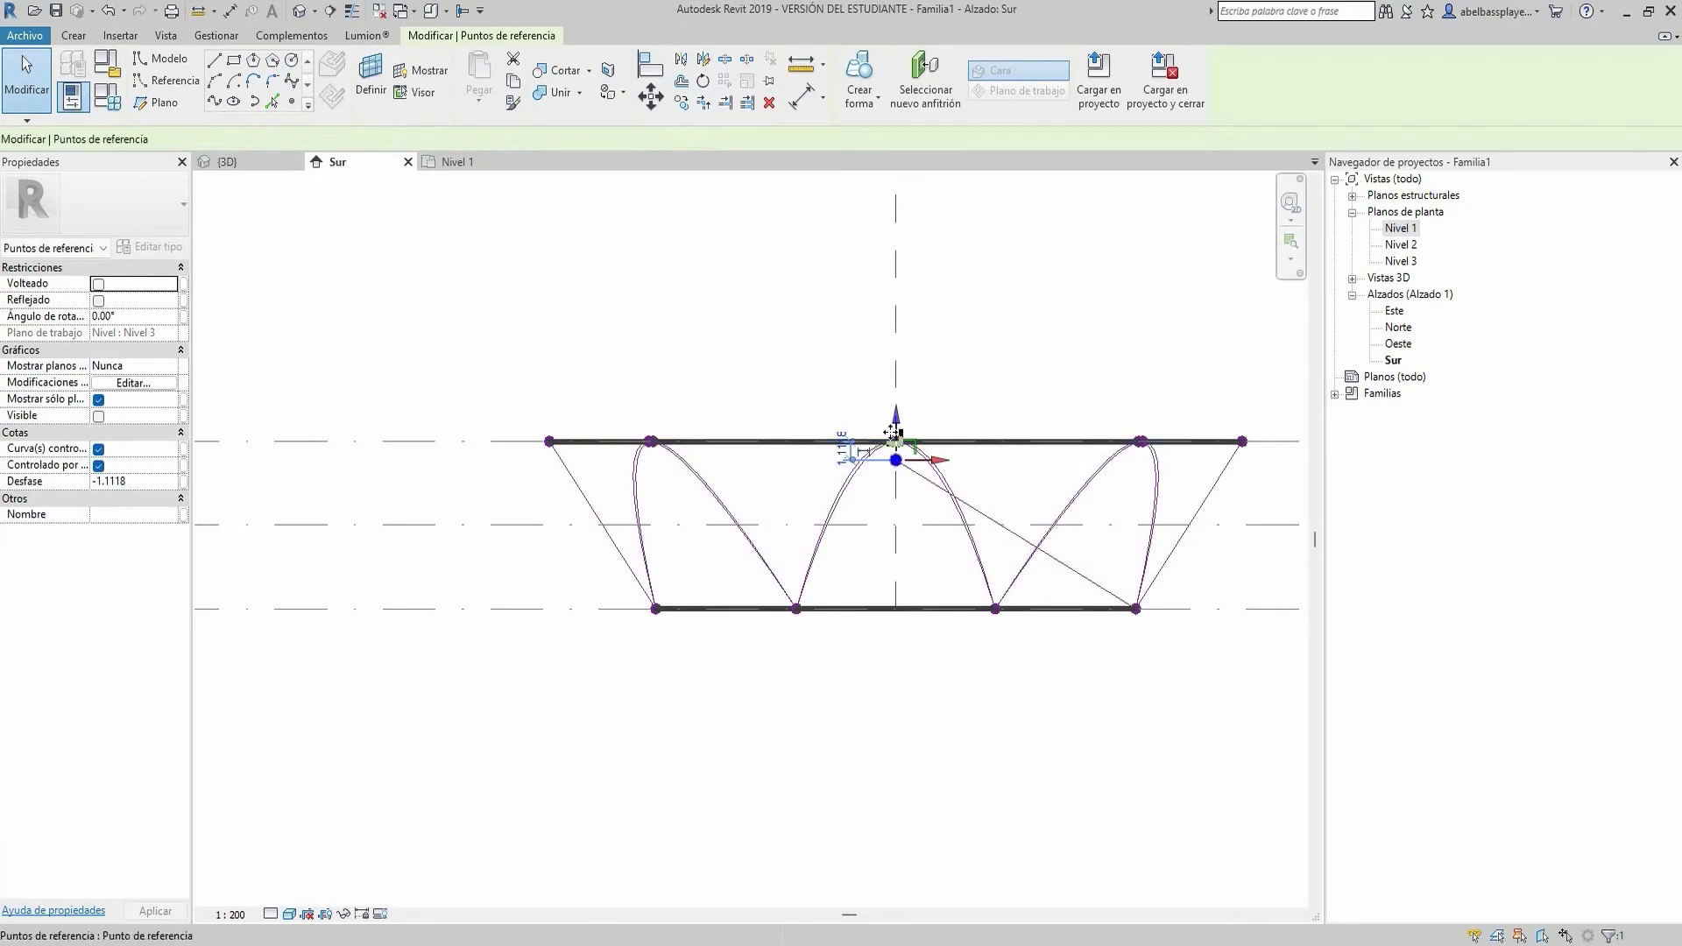
scroll(897, 444, "up", 2)
scroll(903, 455, "up", 1)
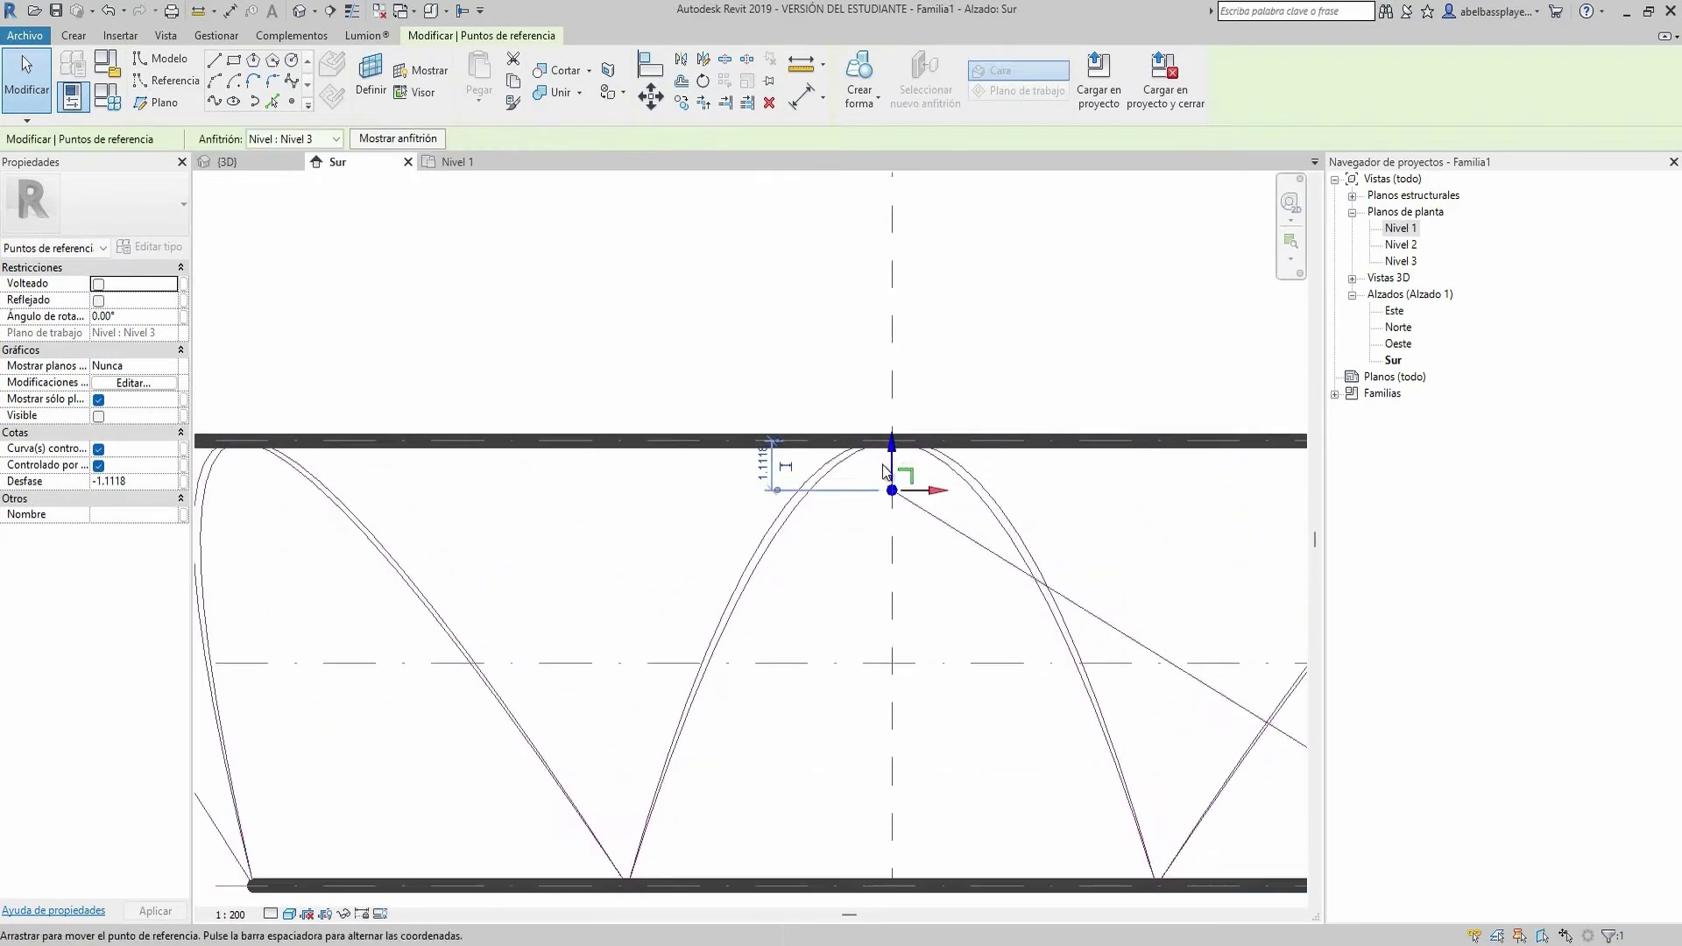
scroll(902, 456, "up", 1)
left_click_drag(899, 480, 897, 449)
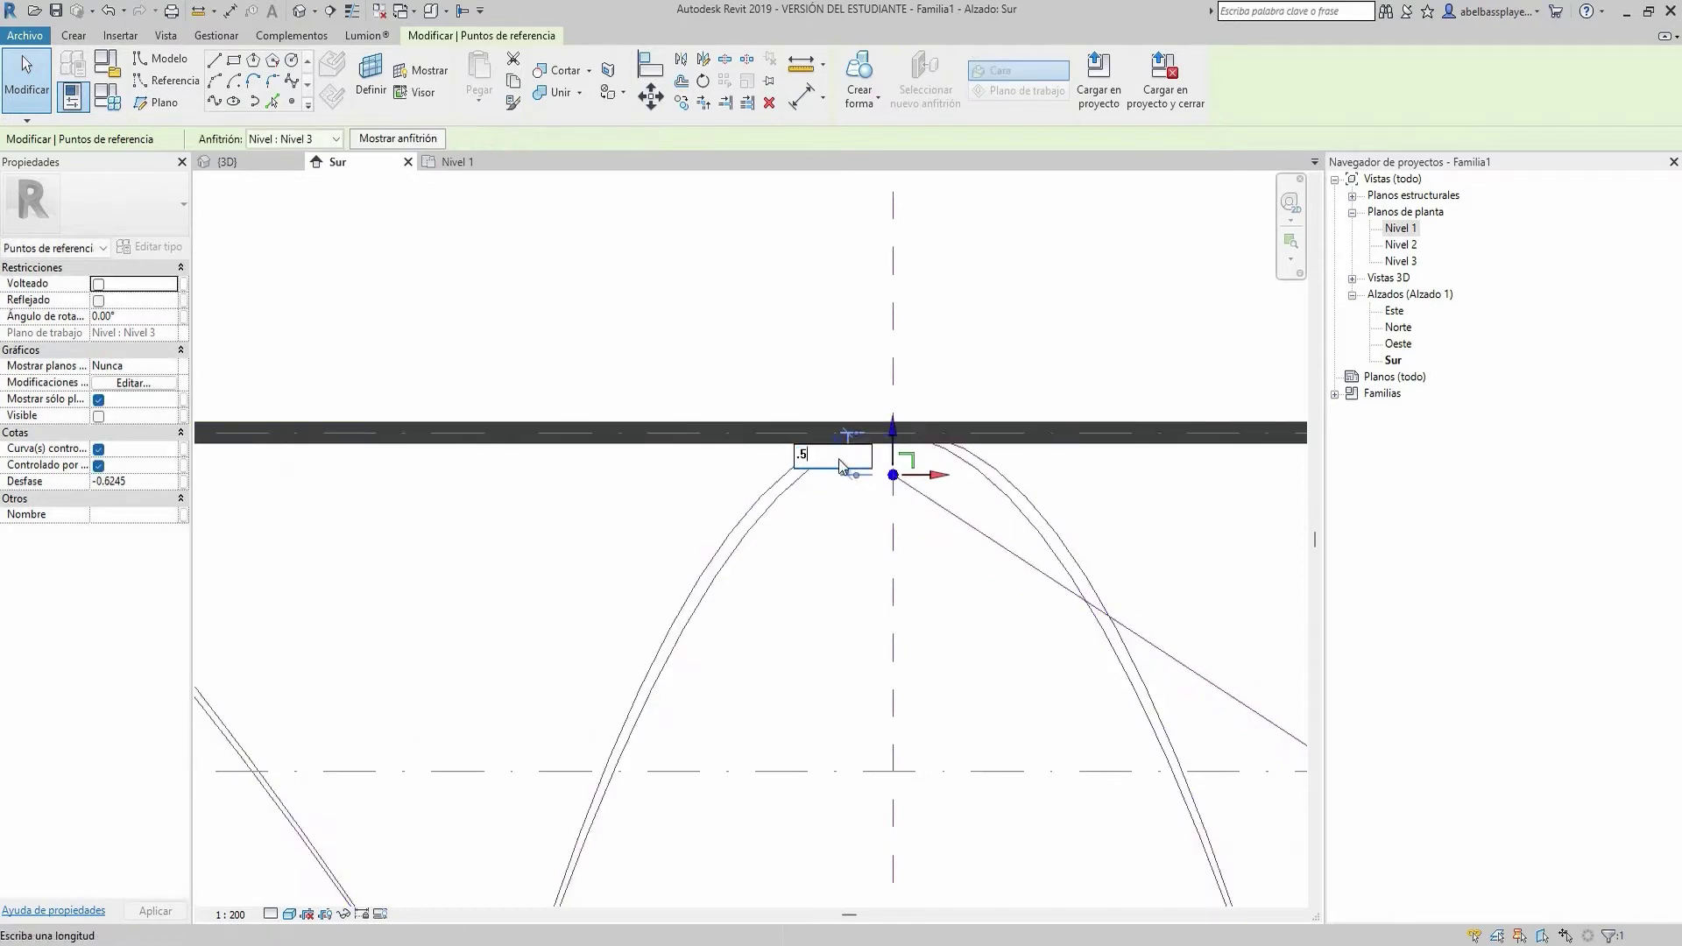
left_click(273, 161)
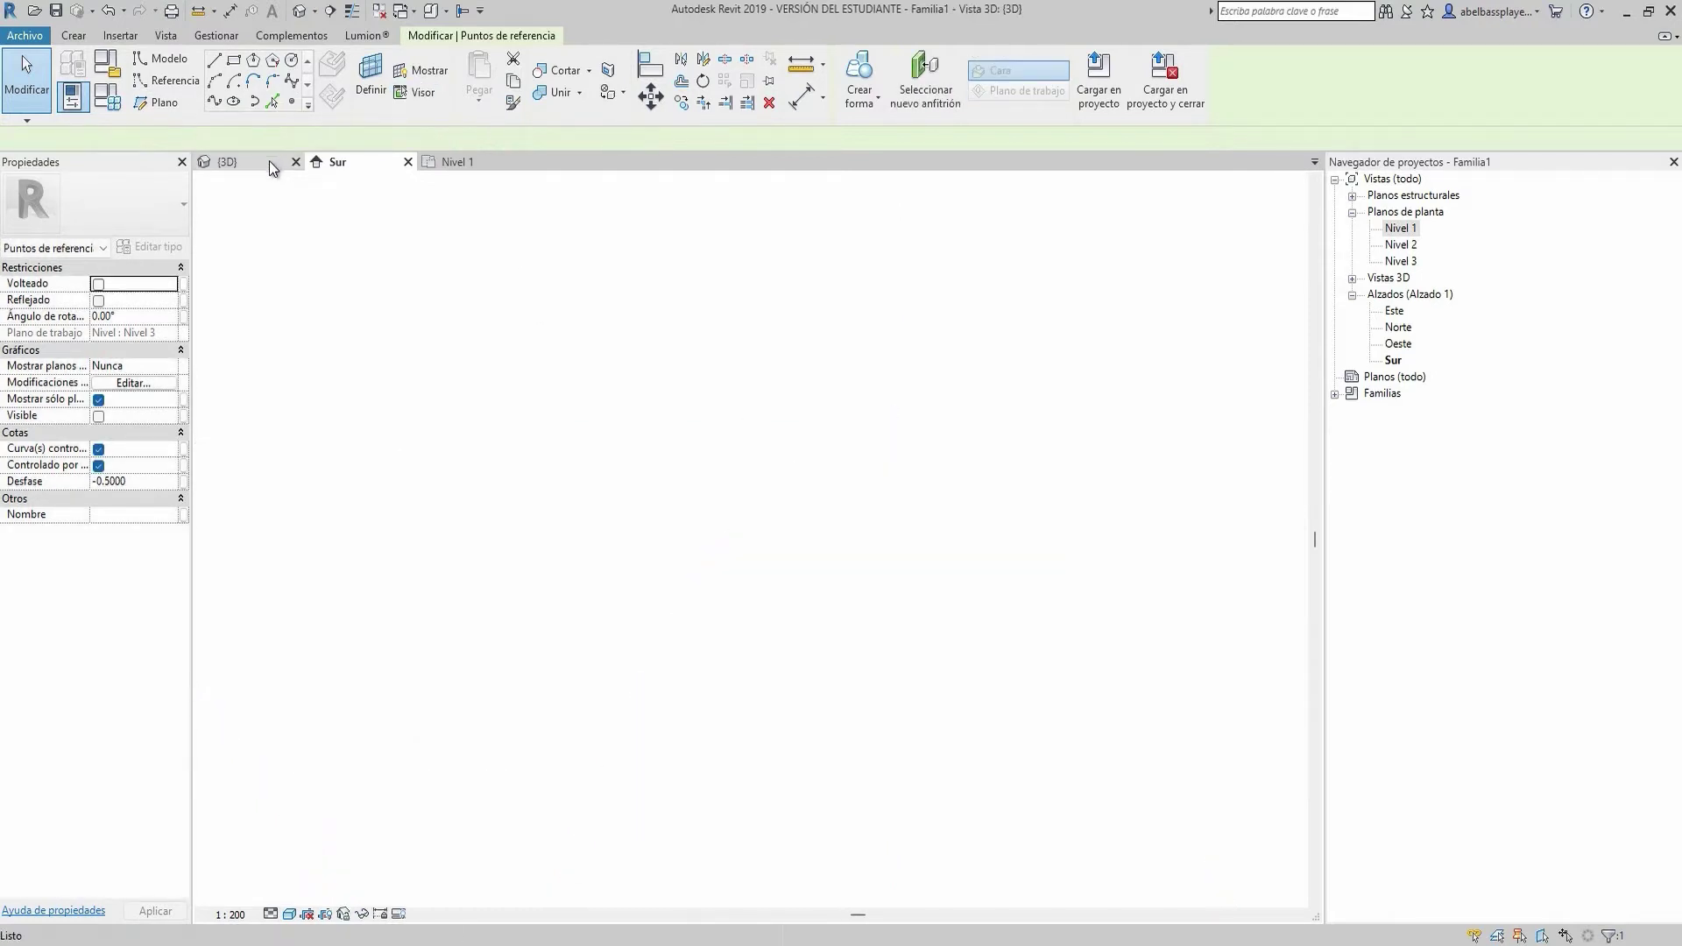
scroll(946, 630, "down", 3)
Build the first curved shell as a solid form from two reference lines meeting at the centre
mouse_move(876, 643)
middle_mouse_down("shift")
mouse_move(891, 455)
mouse_move(962, 556)
mouse_move(1021, 591)
mouse_move(1041, 646)
mouse_move(857, 668)
middle_mouse_up("shift")
left_click(837, 666)
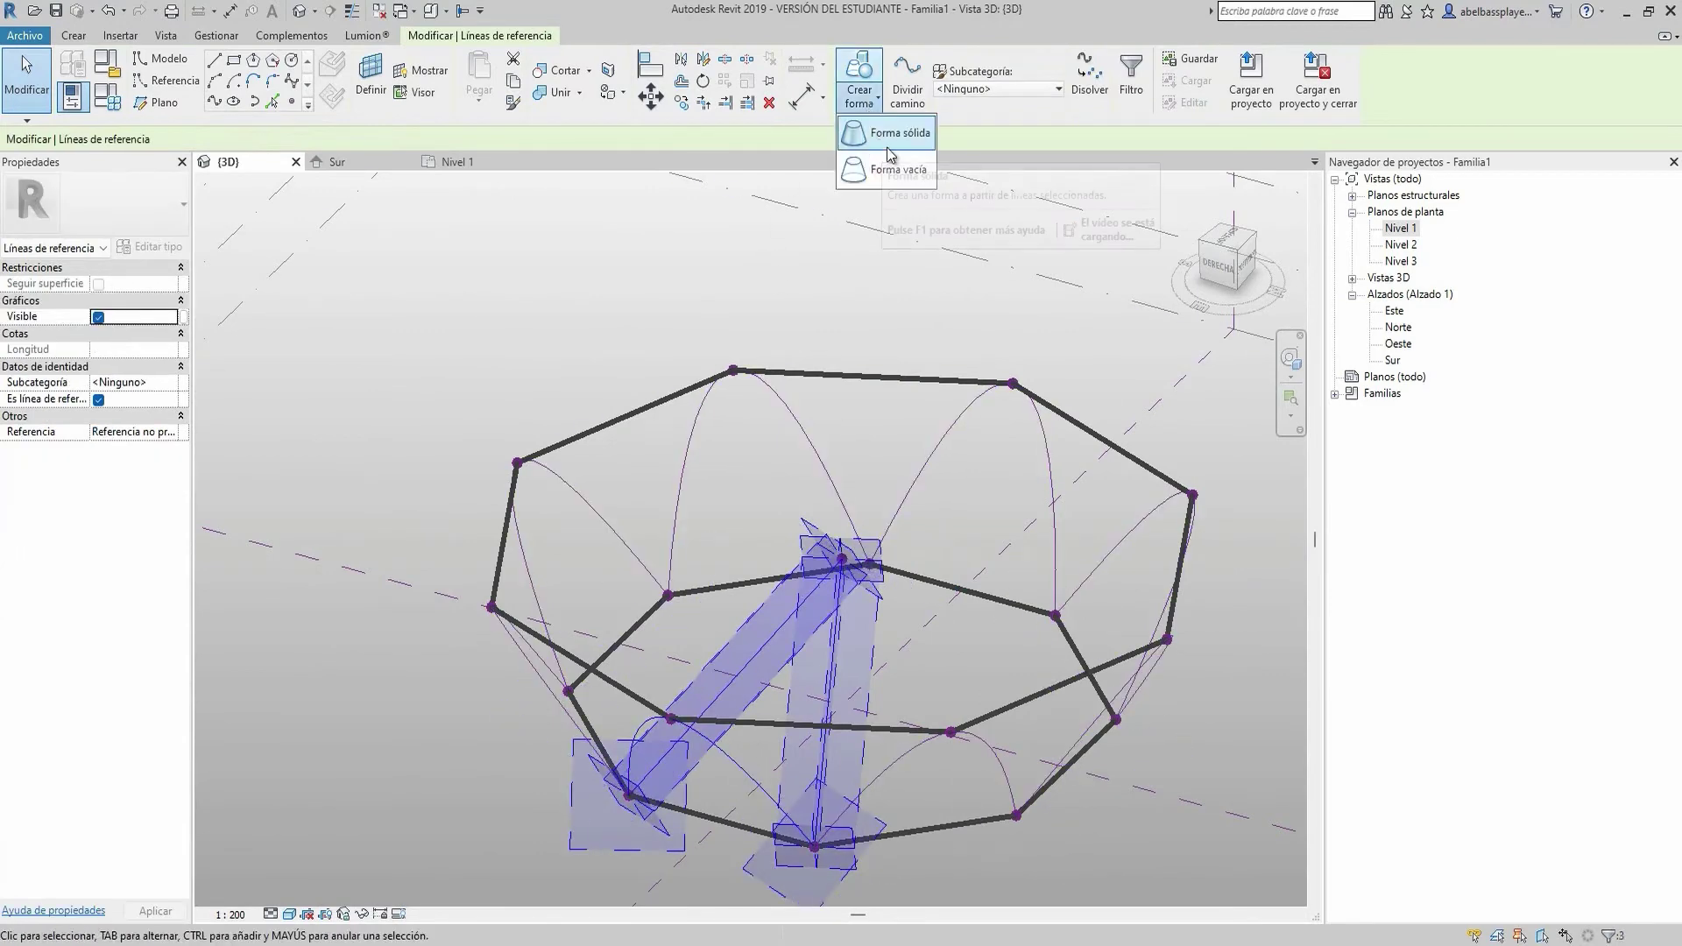
left_click(890, 154)
left_click(697, 916)
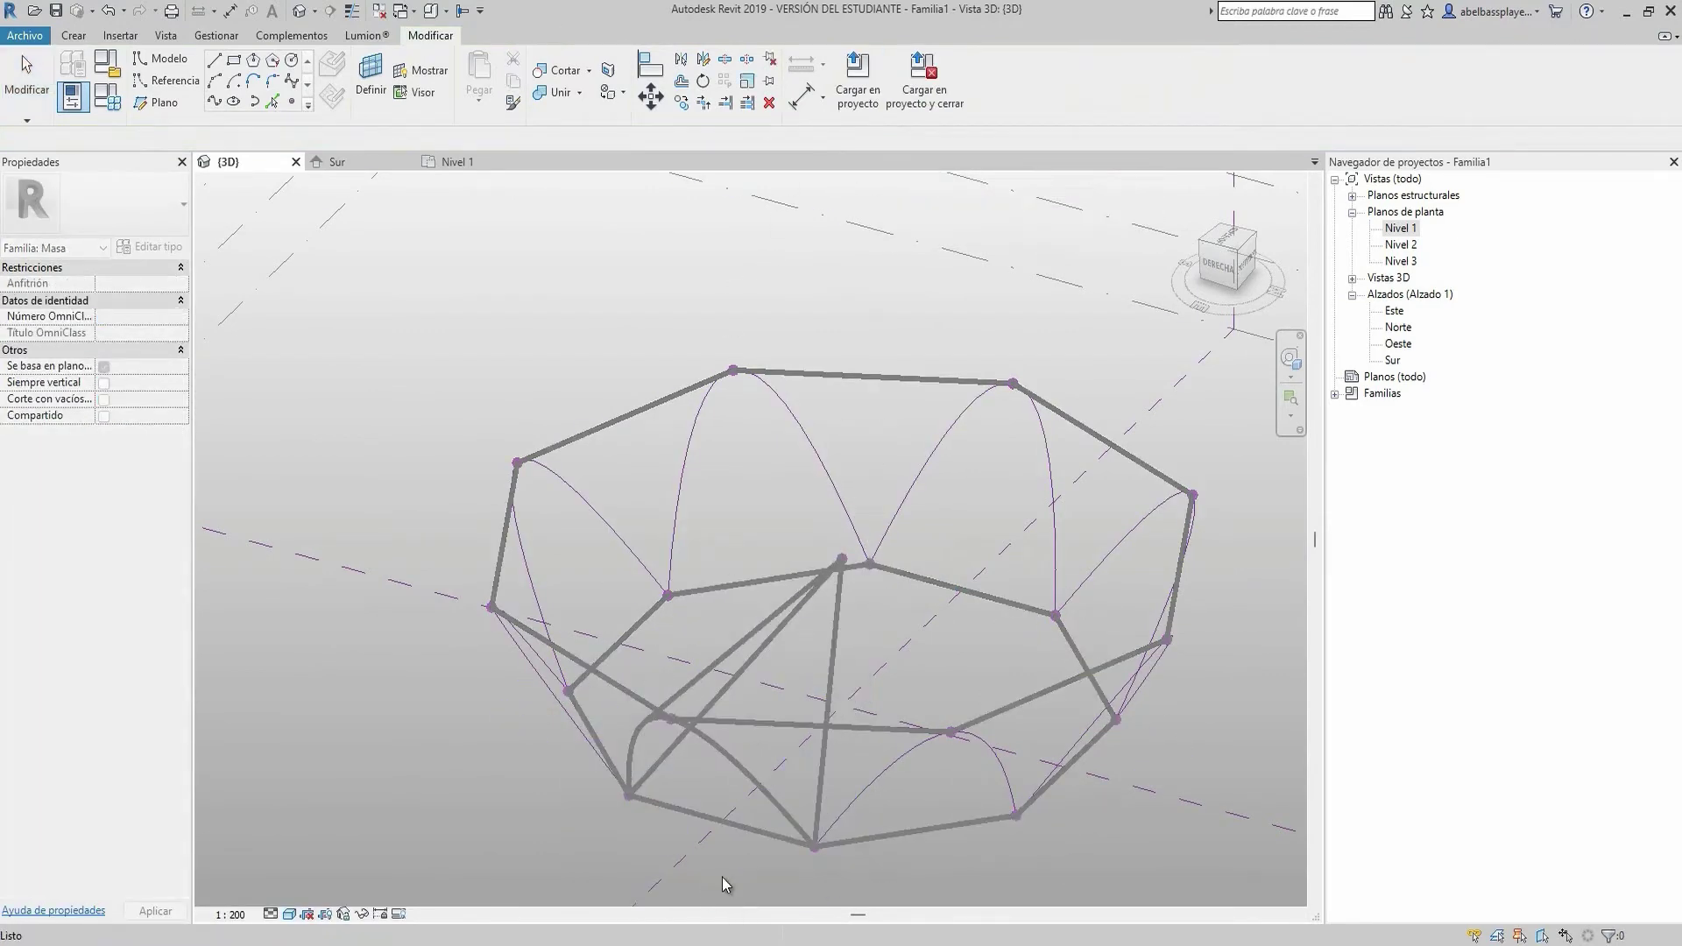
Draw a top-to-bottom reference line and form a second shell with the diagonal line
mouse_move(920, 785)
middle_mouse_down("shift")
mouse_move(886, 706)
mouse_move(827, 686)
mouse_move(939, 639)
mouse_move(740, 827)
mouse_move(733, 745)
mouse_move(308, 184)
middle_mouse_up("shift")
left_click(233, 60)
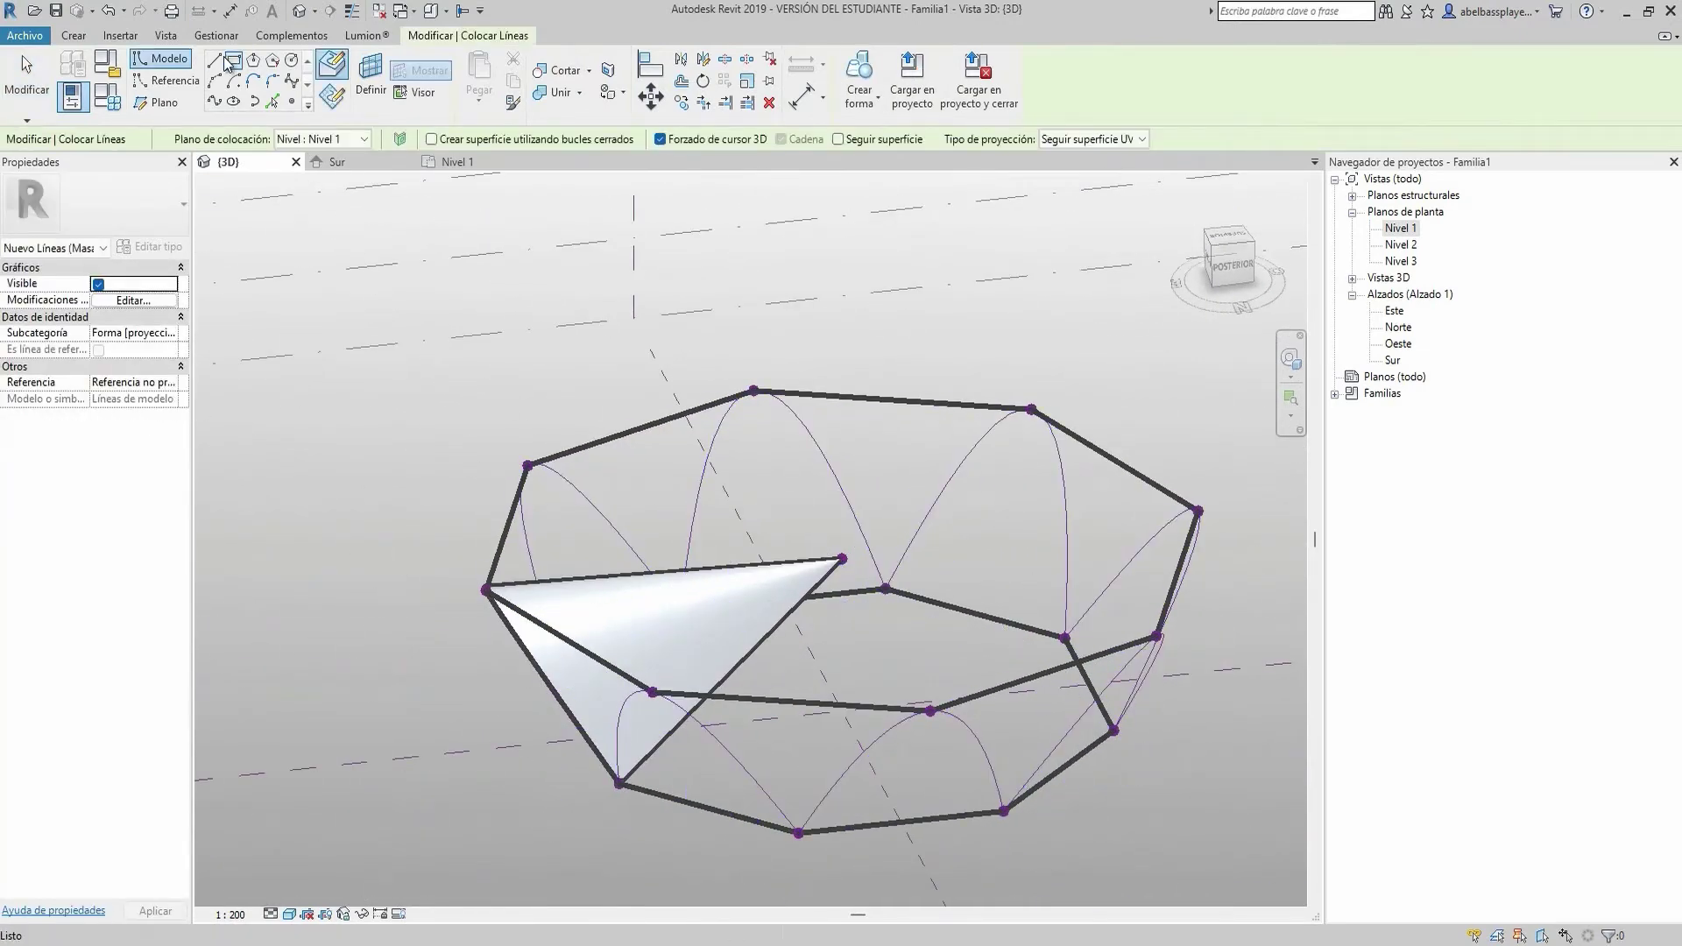
left_click(168, 80)
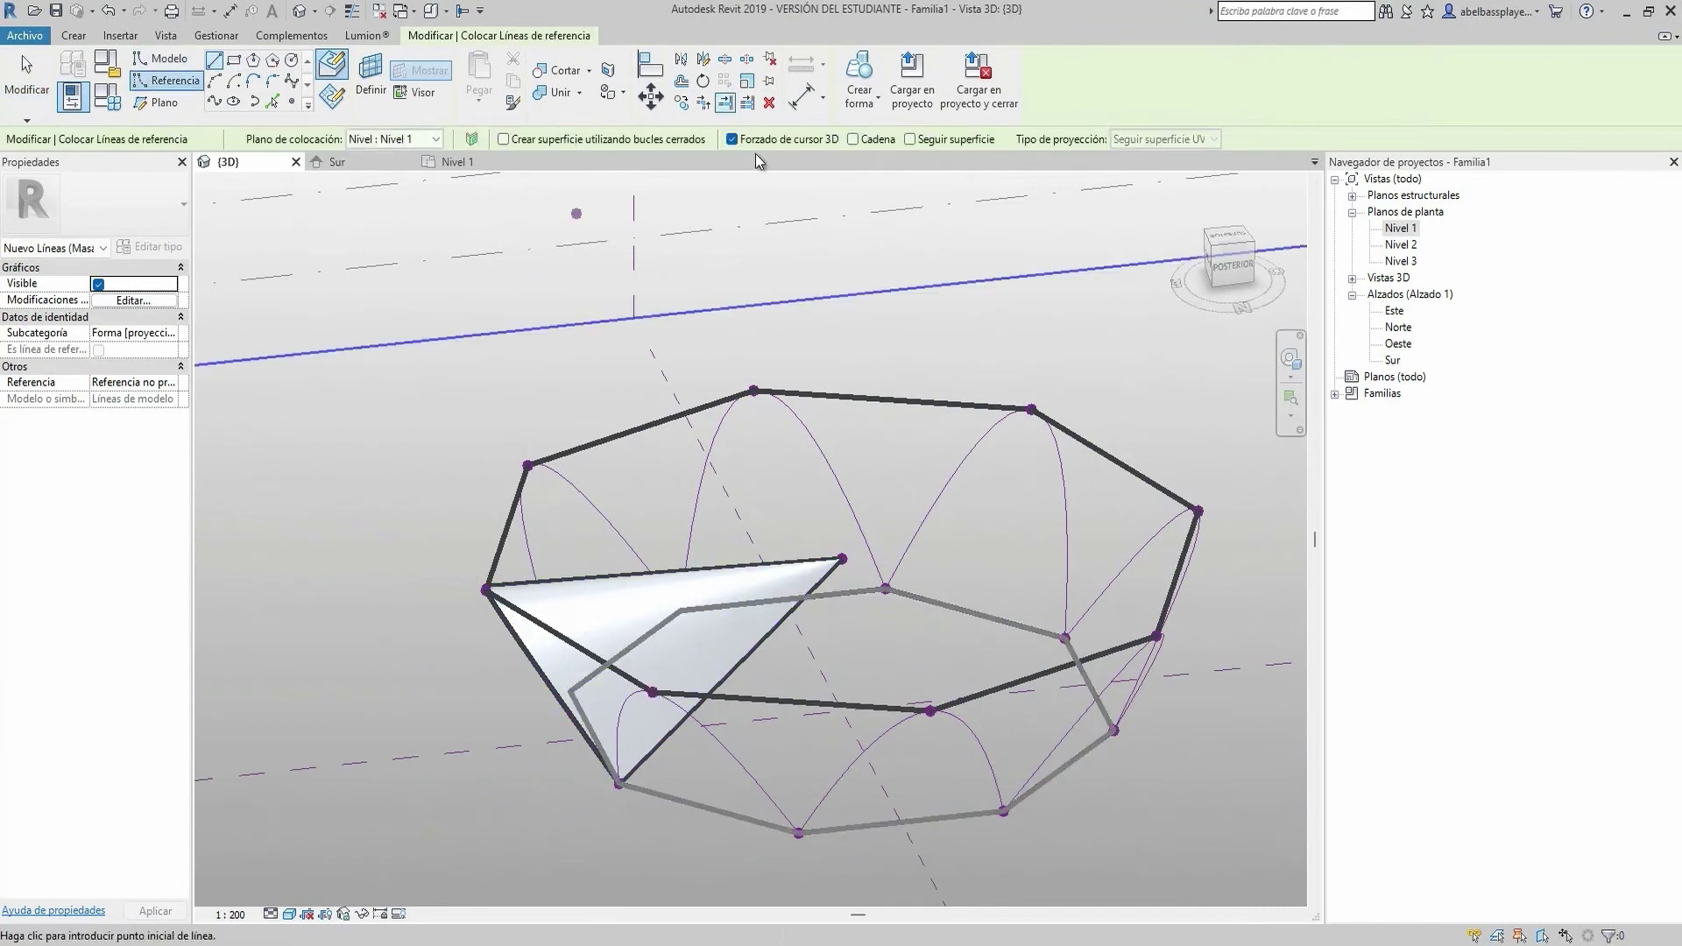
left_click(842, 558)
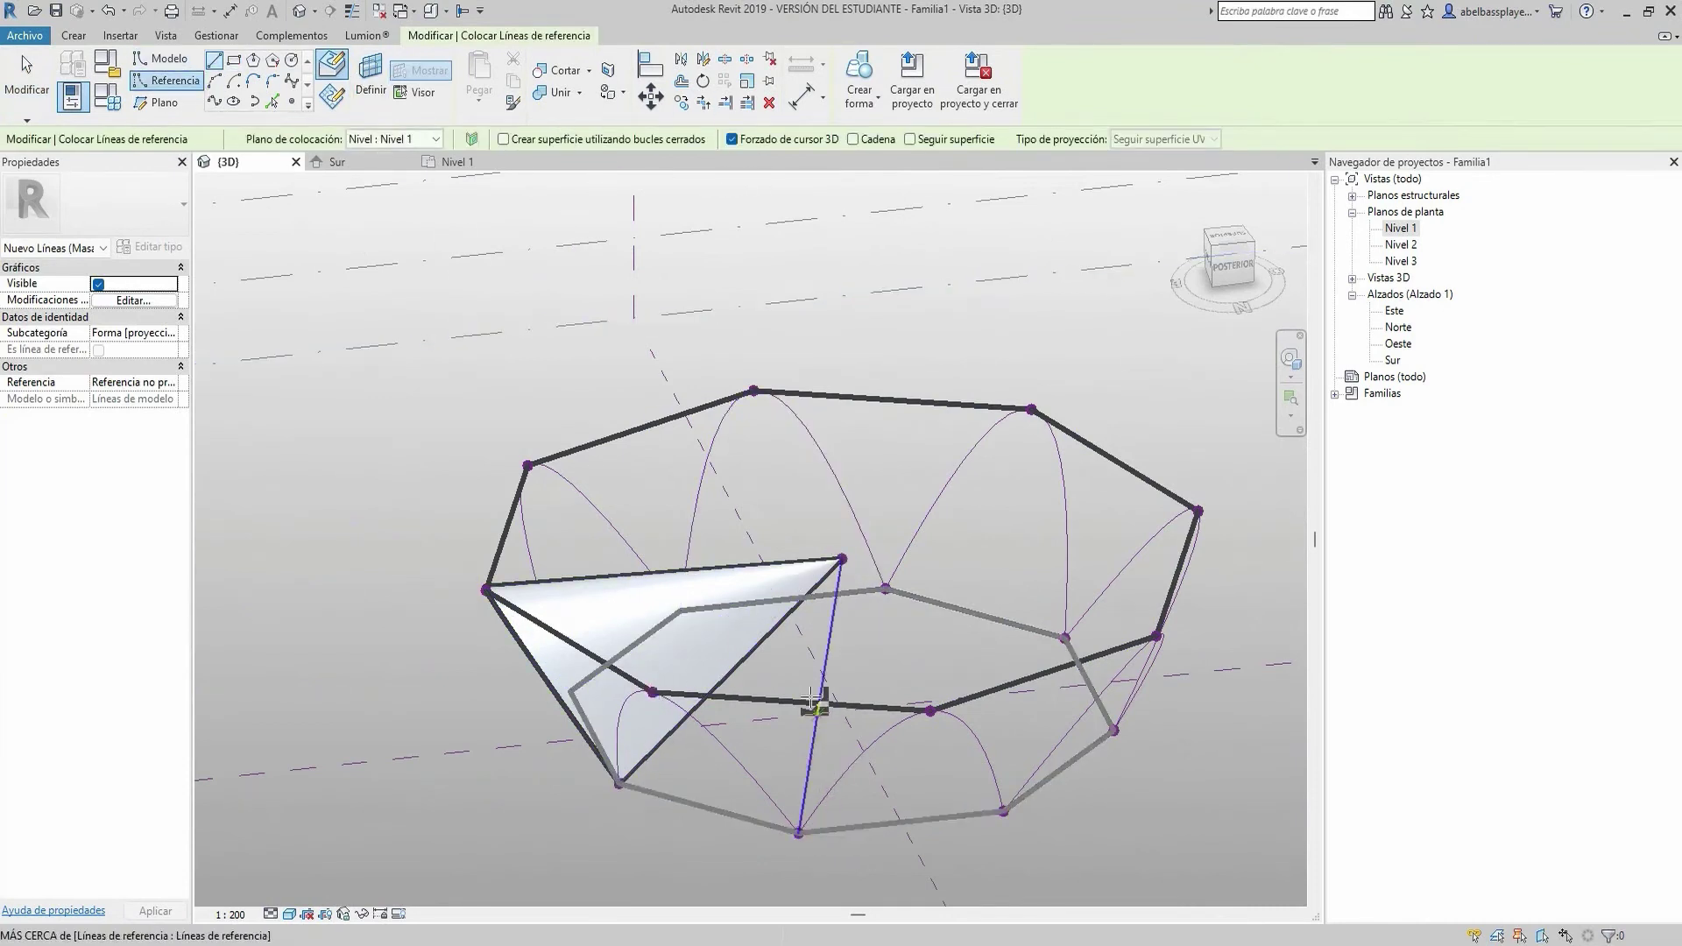
left_click(799, 833)
key("Escape")
key("Escape")
left_click(773, 636, "ctrl")
left_click(858, 88)
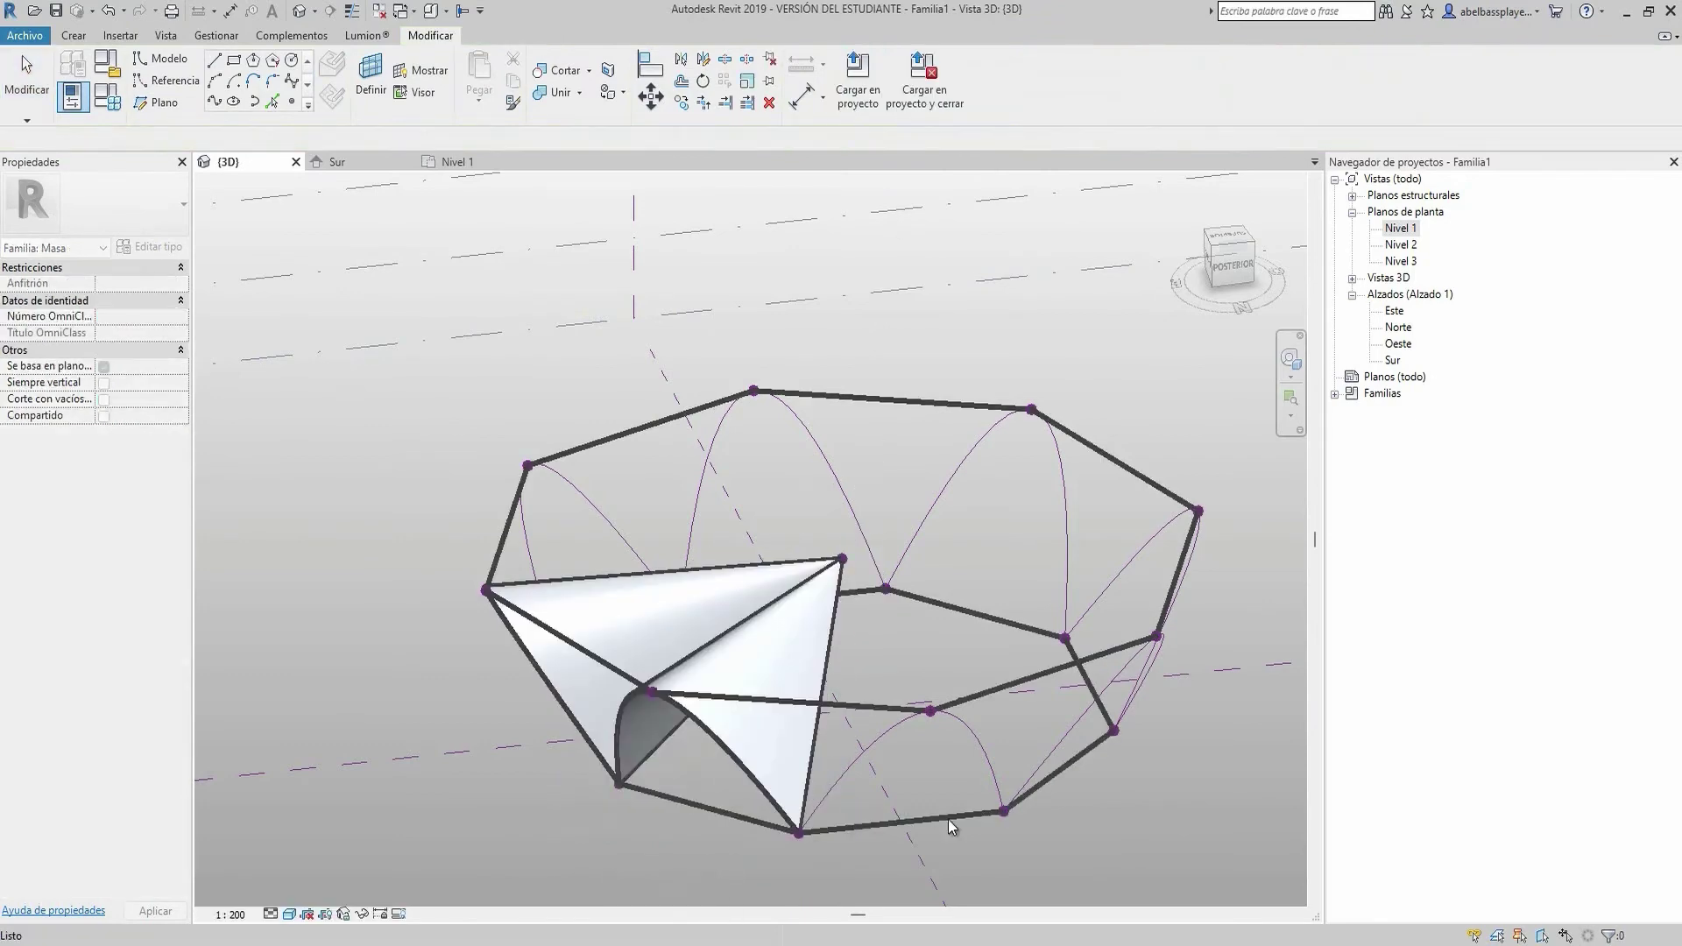
Form a third shell from the reference lines beside the existing shell
middle_click_drag(876, 526, 789, 526, "shift")
left_click(169, 79)
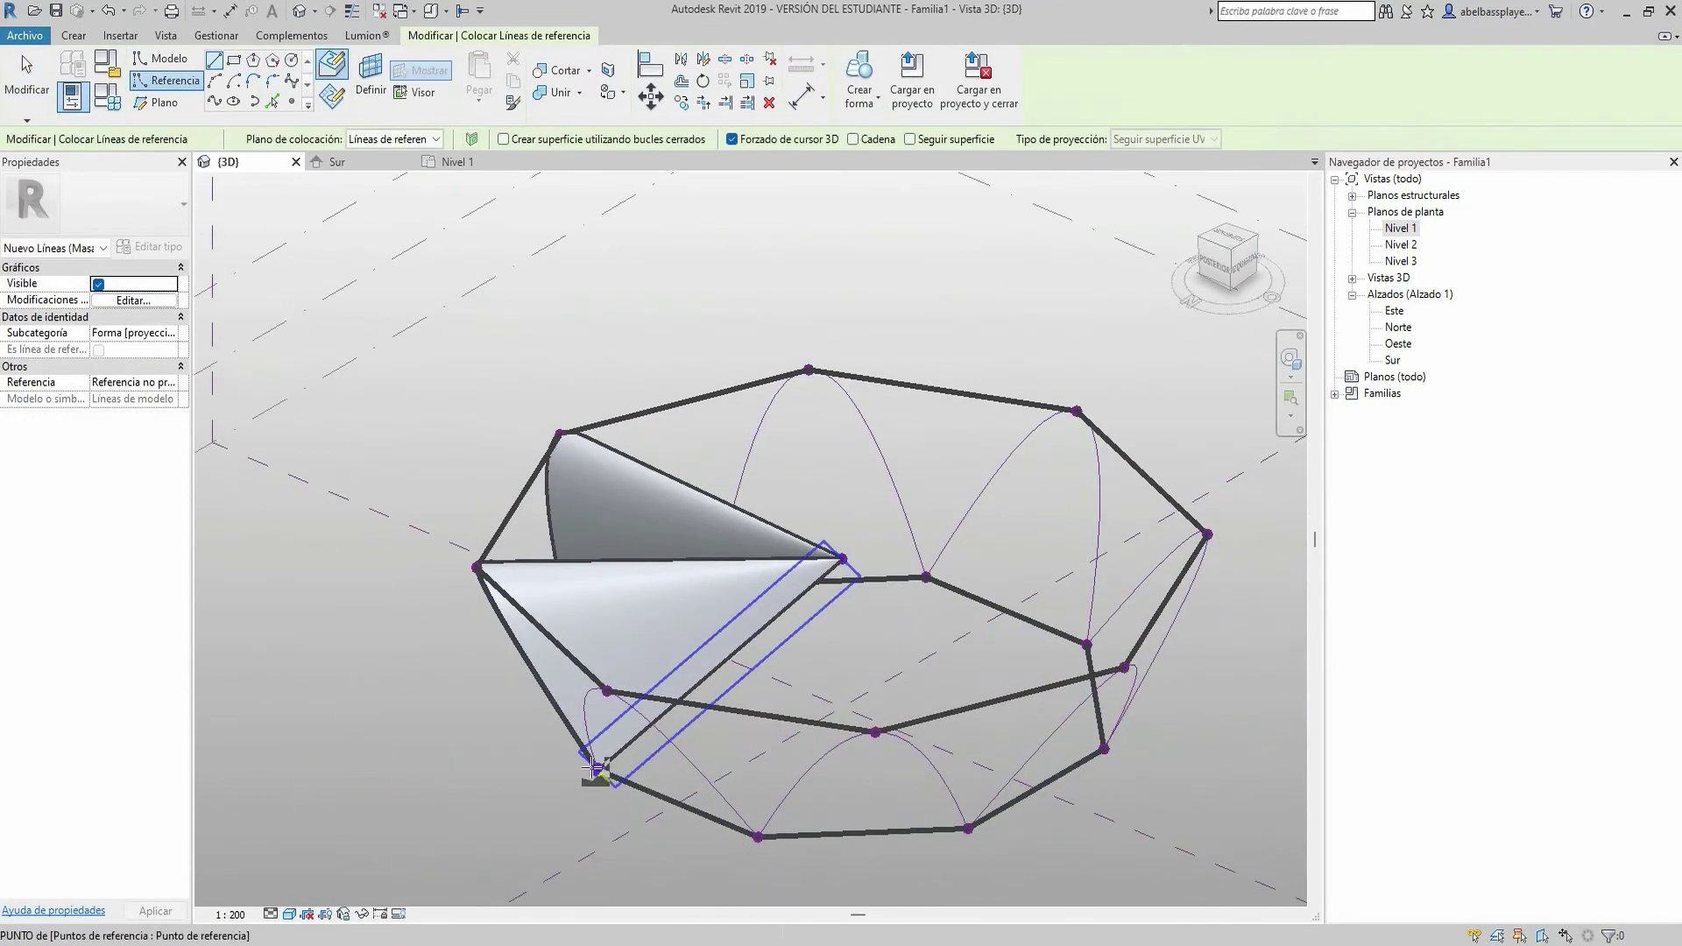
key("Escape")
key("Escape")
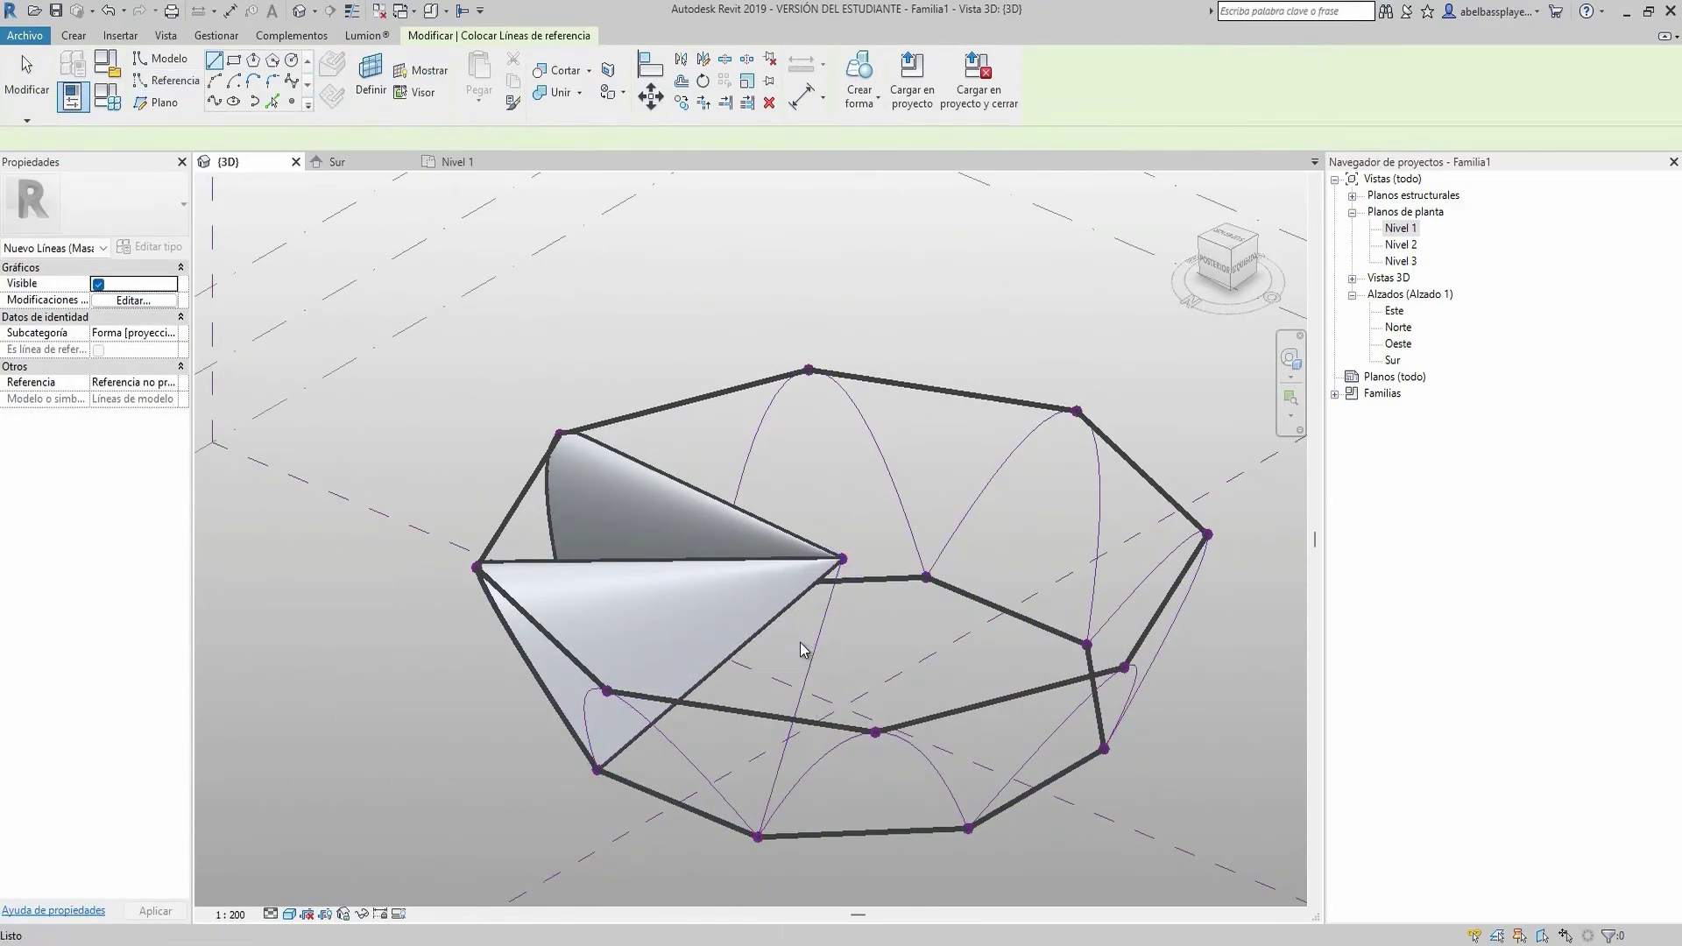
left_click(695, 771)
left_click(769, 638, "ctrl")
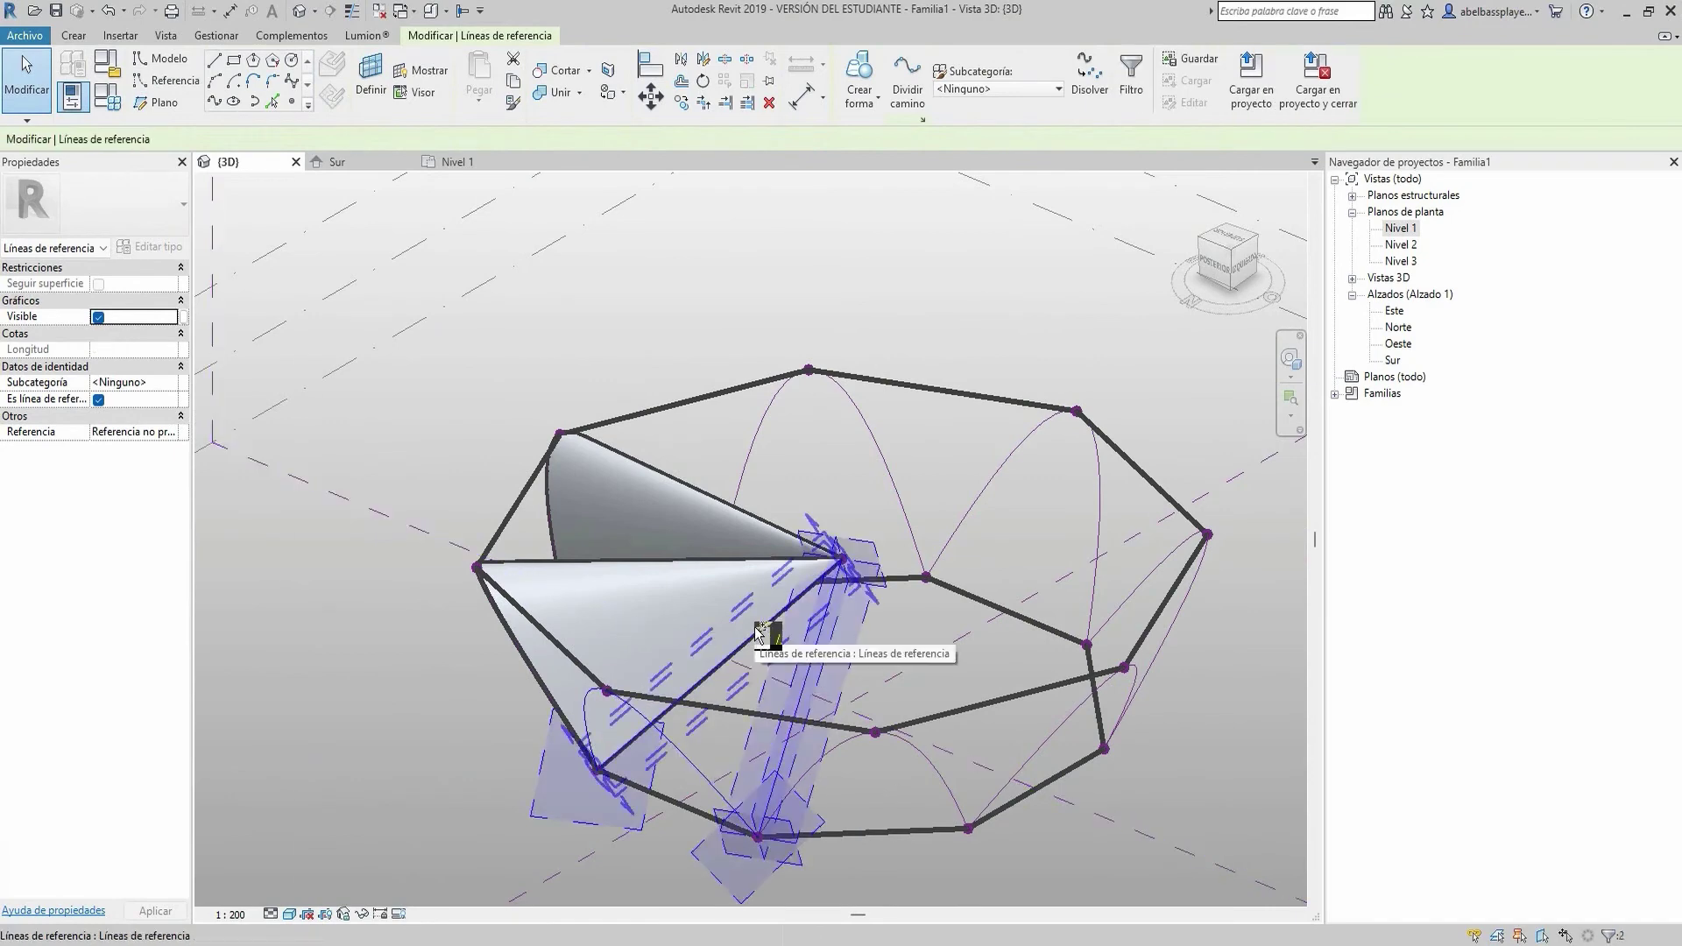
left_click(886, 79)
Draw a model line from the bottom vertex to the centre and form a fourth shell
mouse_move(830, 485)
middle_mouse_down("shift")
mouse_move(820, 842)
mouse_move(832, 788)
middle_mouse_up("shift")
key("l")
key("i")
left_click(778, 850)
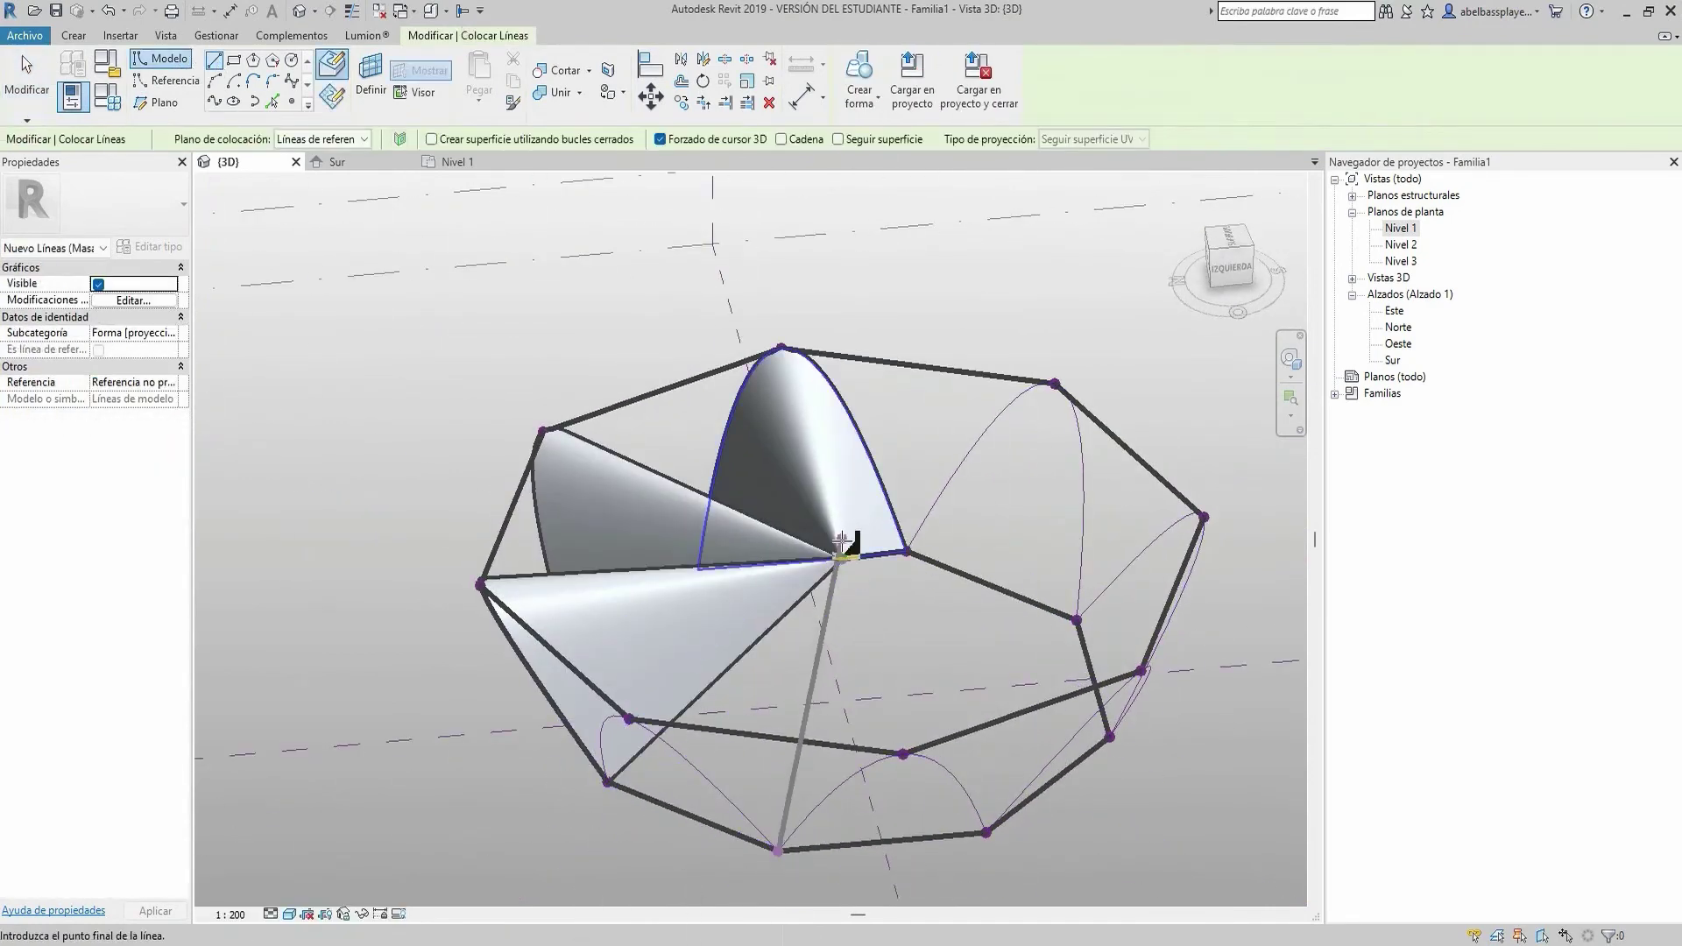
left_click(840, 568)
key("Escape")
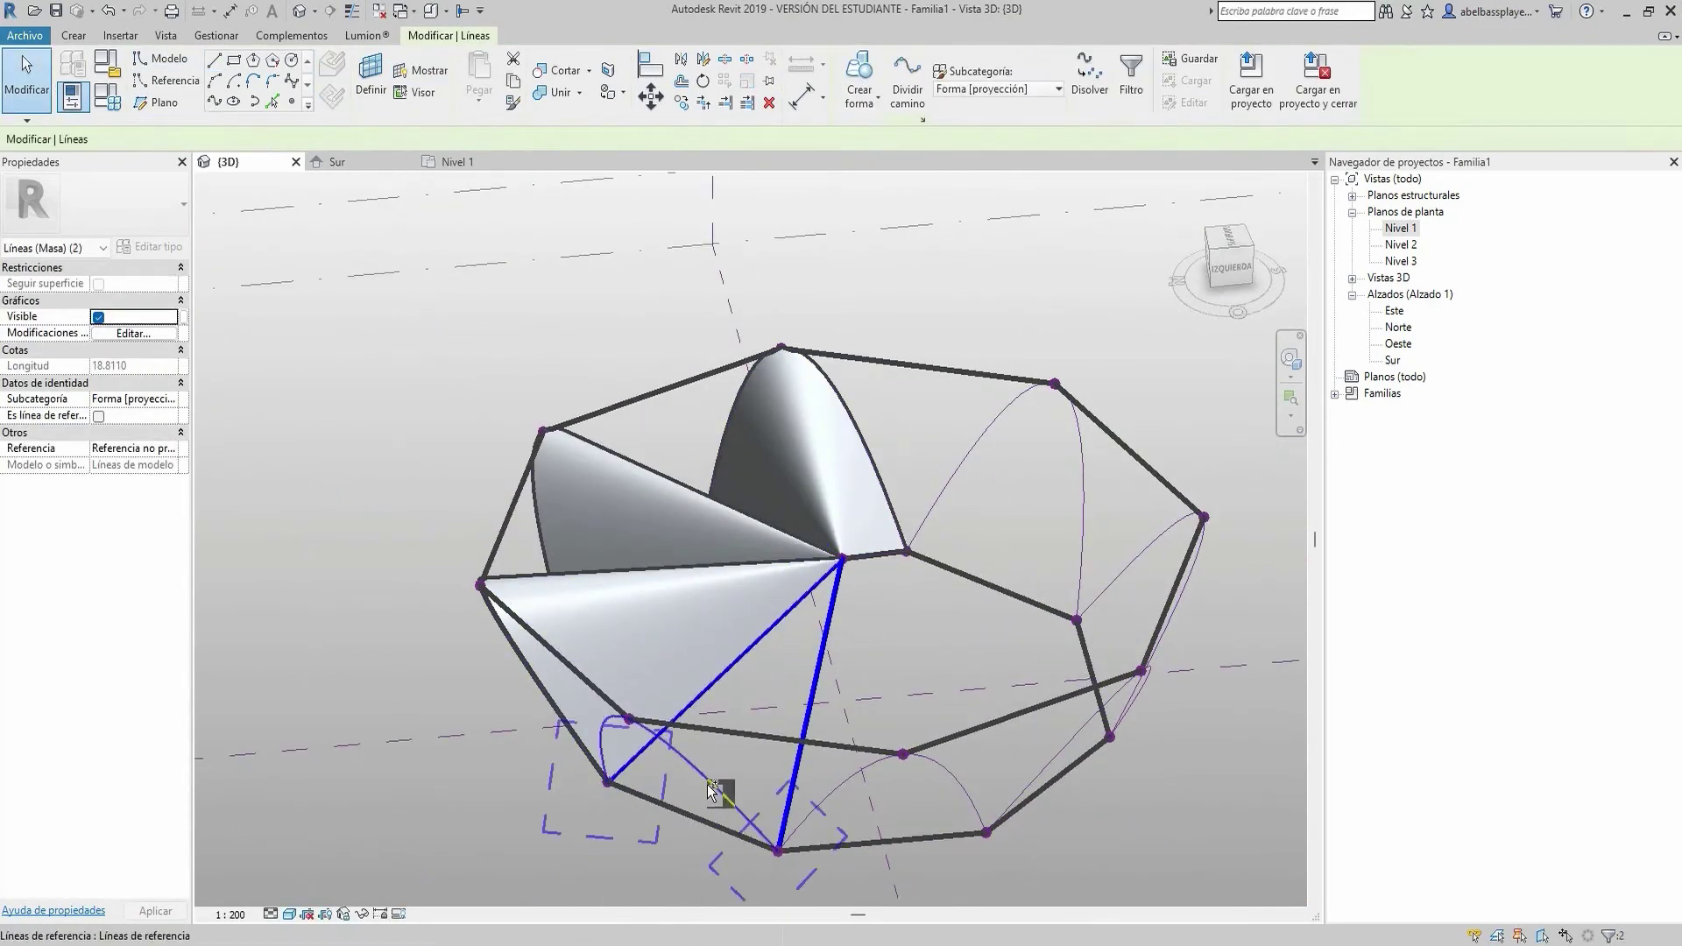
left_click(666, 727, "ctrl")
left_click(974, 847)
Form a fifth shell from the centre-to-bottom-vertex line and its neighbouring line
mouse_move(974, 847)
middle_mouse_down("shift")
mouse_move(789, 857)
mouse_move(771, 798)
mouse_move(609, 839)
middle_mouse_up("shift")
left_click(216, 61)
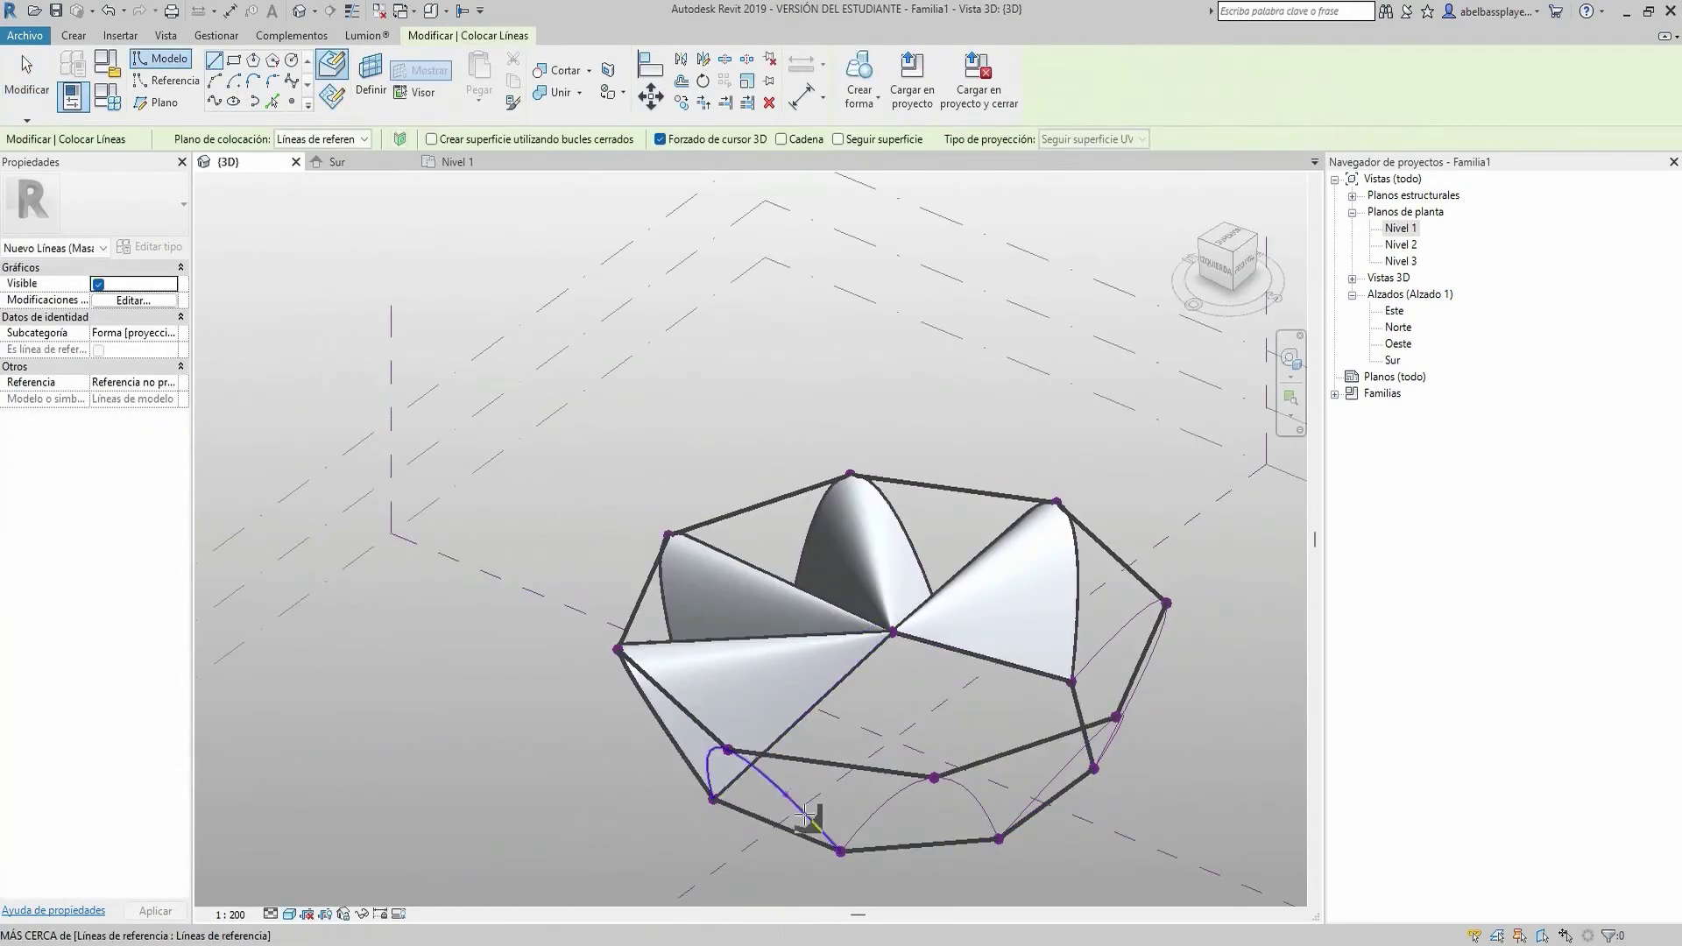
key("Escape")
left_click(854, 697)
left_click(771, 754, "ctrl")
left_click(860, 79)
left_click(885, 164)
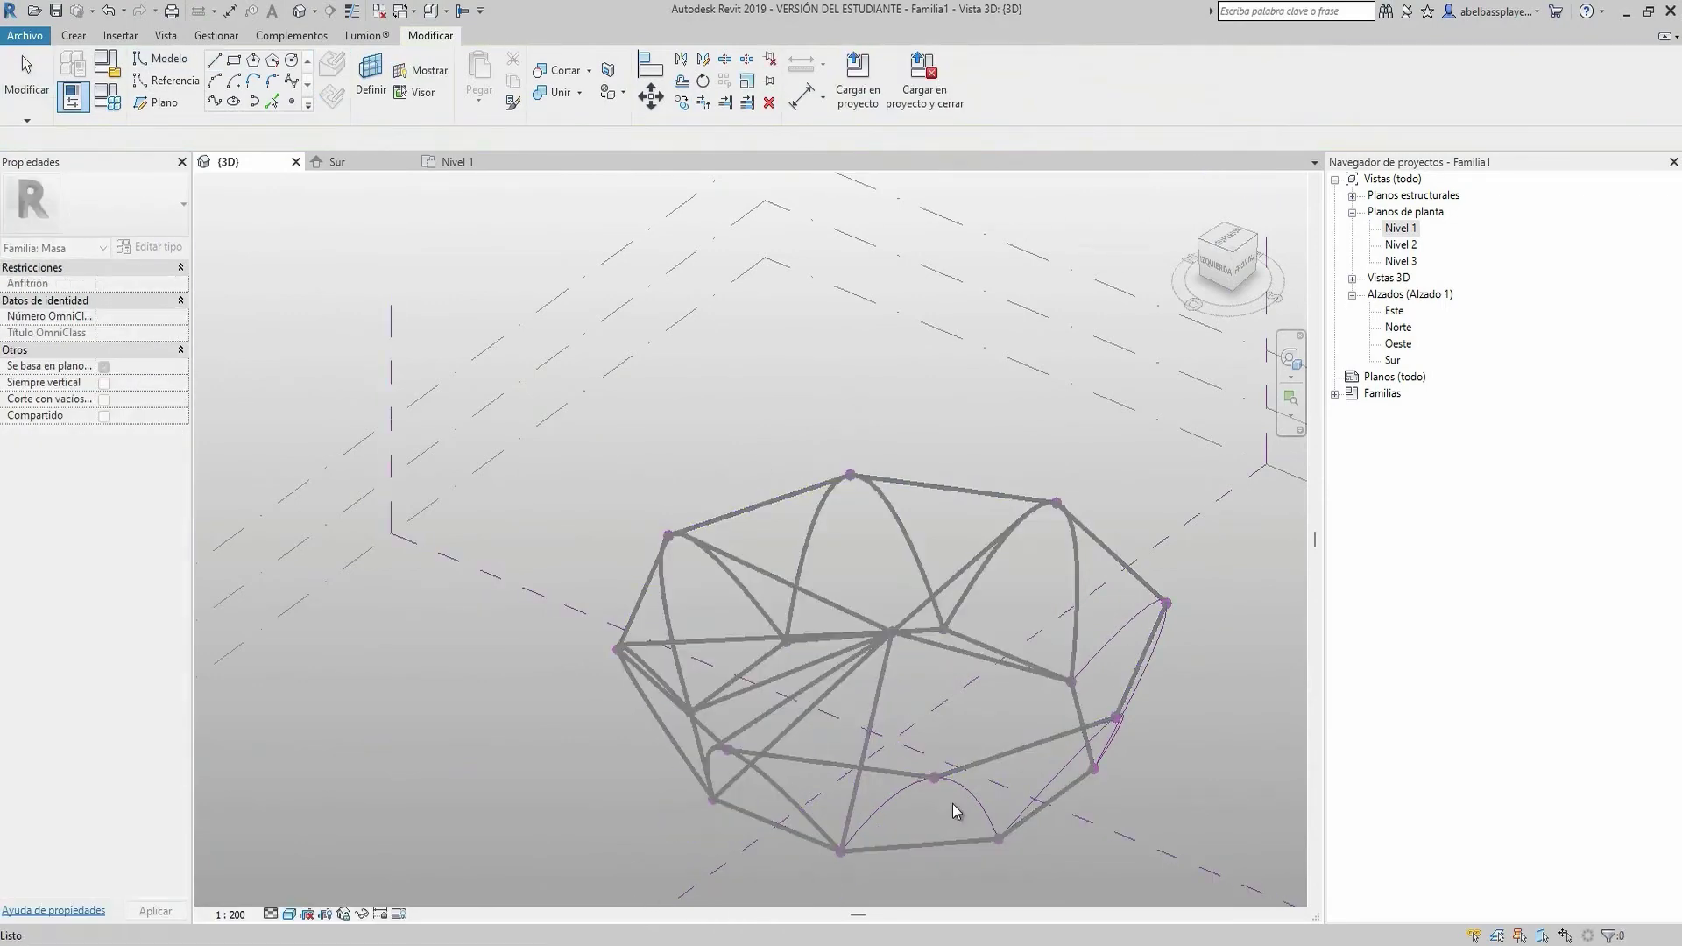
Form a sixth shell from two lines running from the centre on the unfinished side
middle_click_drag(955, 811, 775, 832, "shift")
left_click(214, 59)
middle_click_drag(613, 613, 762, 789, "shift")
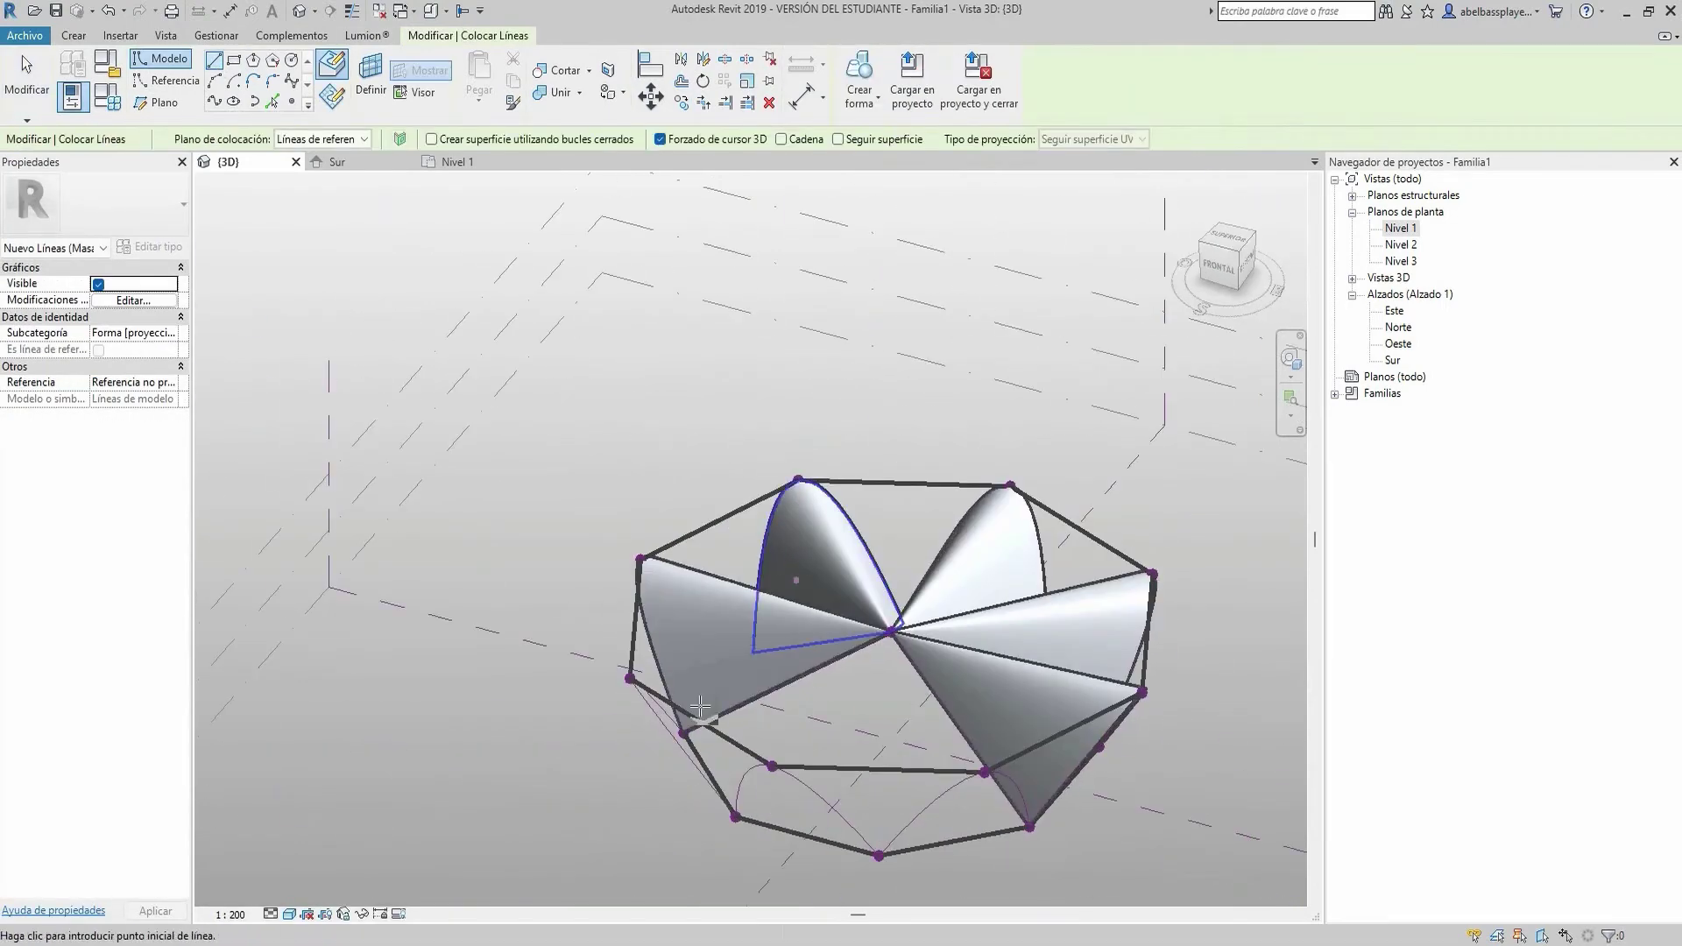
scroll(762, 789, "up", 2)
scroll(766, 788, "up", 2)
key("Escape")
left_click(911, 537)
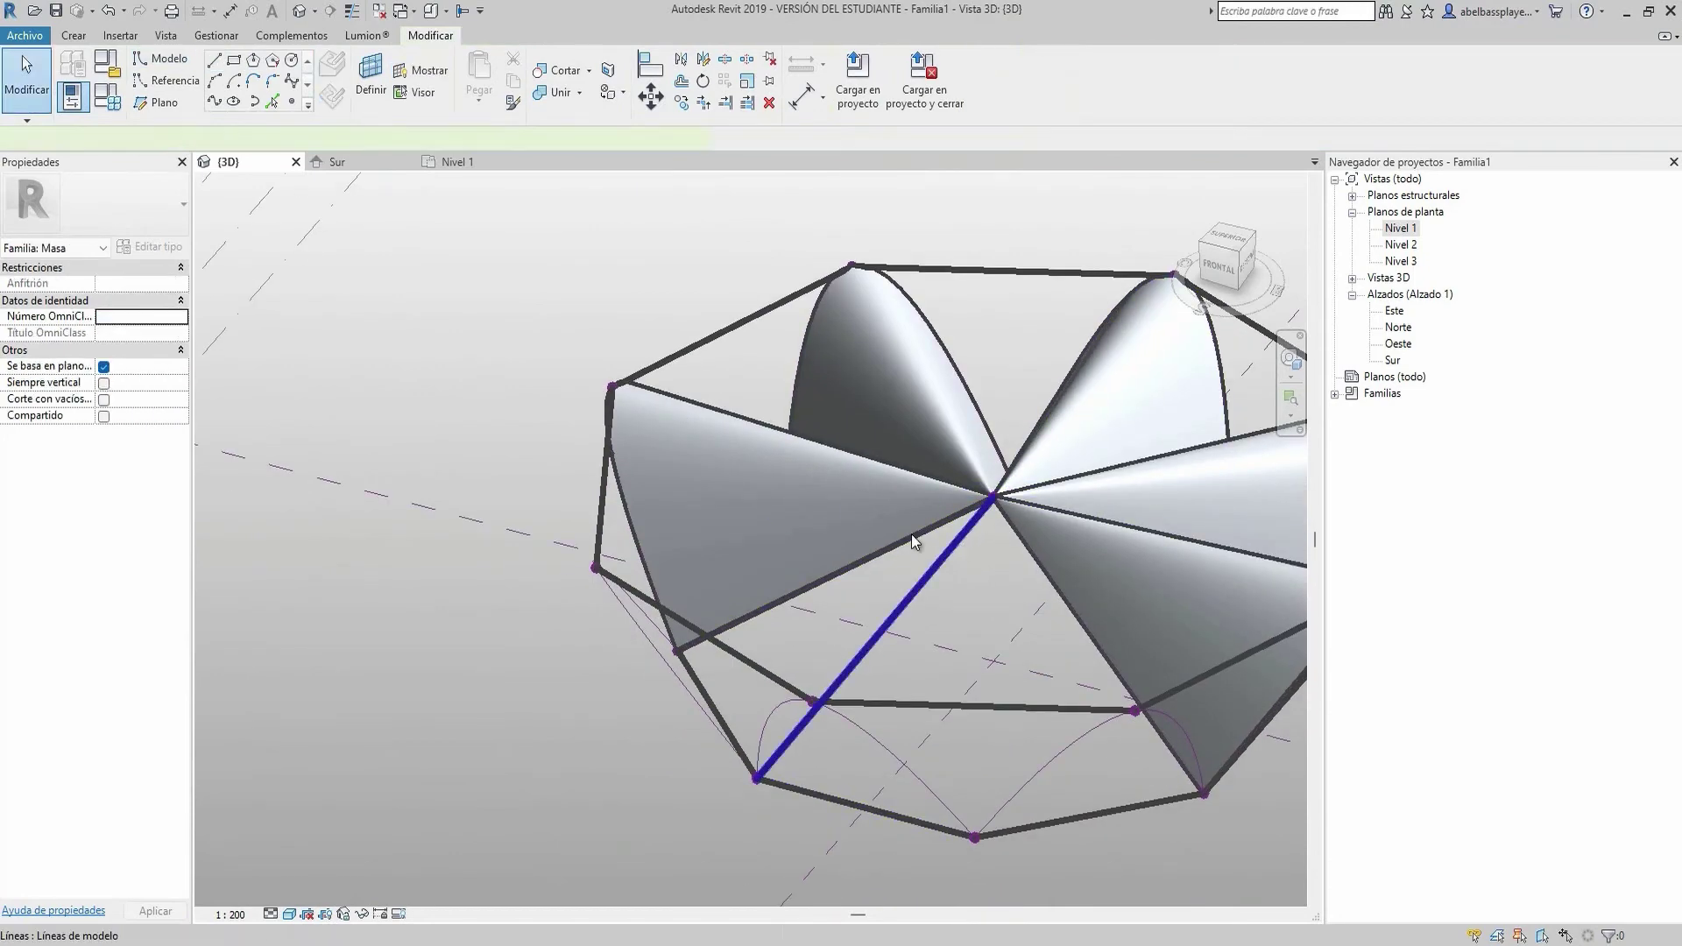
middle_click_drag(942, 552, 913, 554, "shift")
left_click(872, 110)
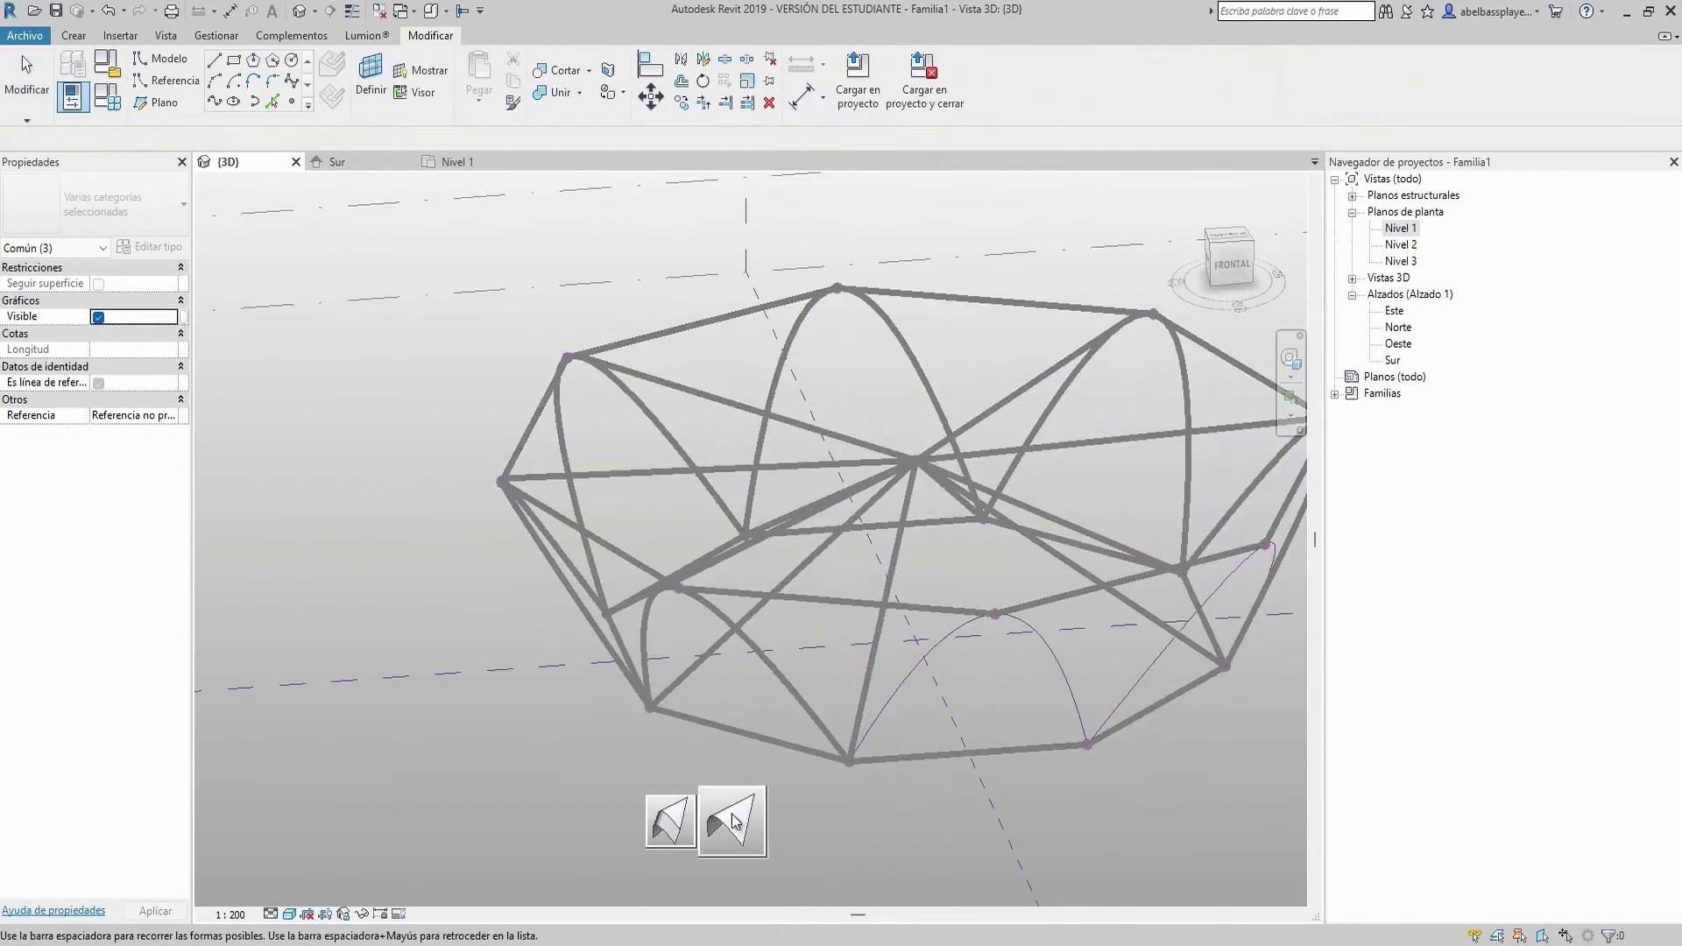
Begin a reference line for the next shell and orbit to a front view
left_click(736, 815)
key("l")
key("i")
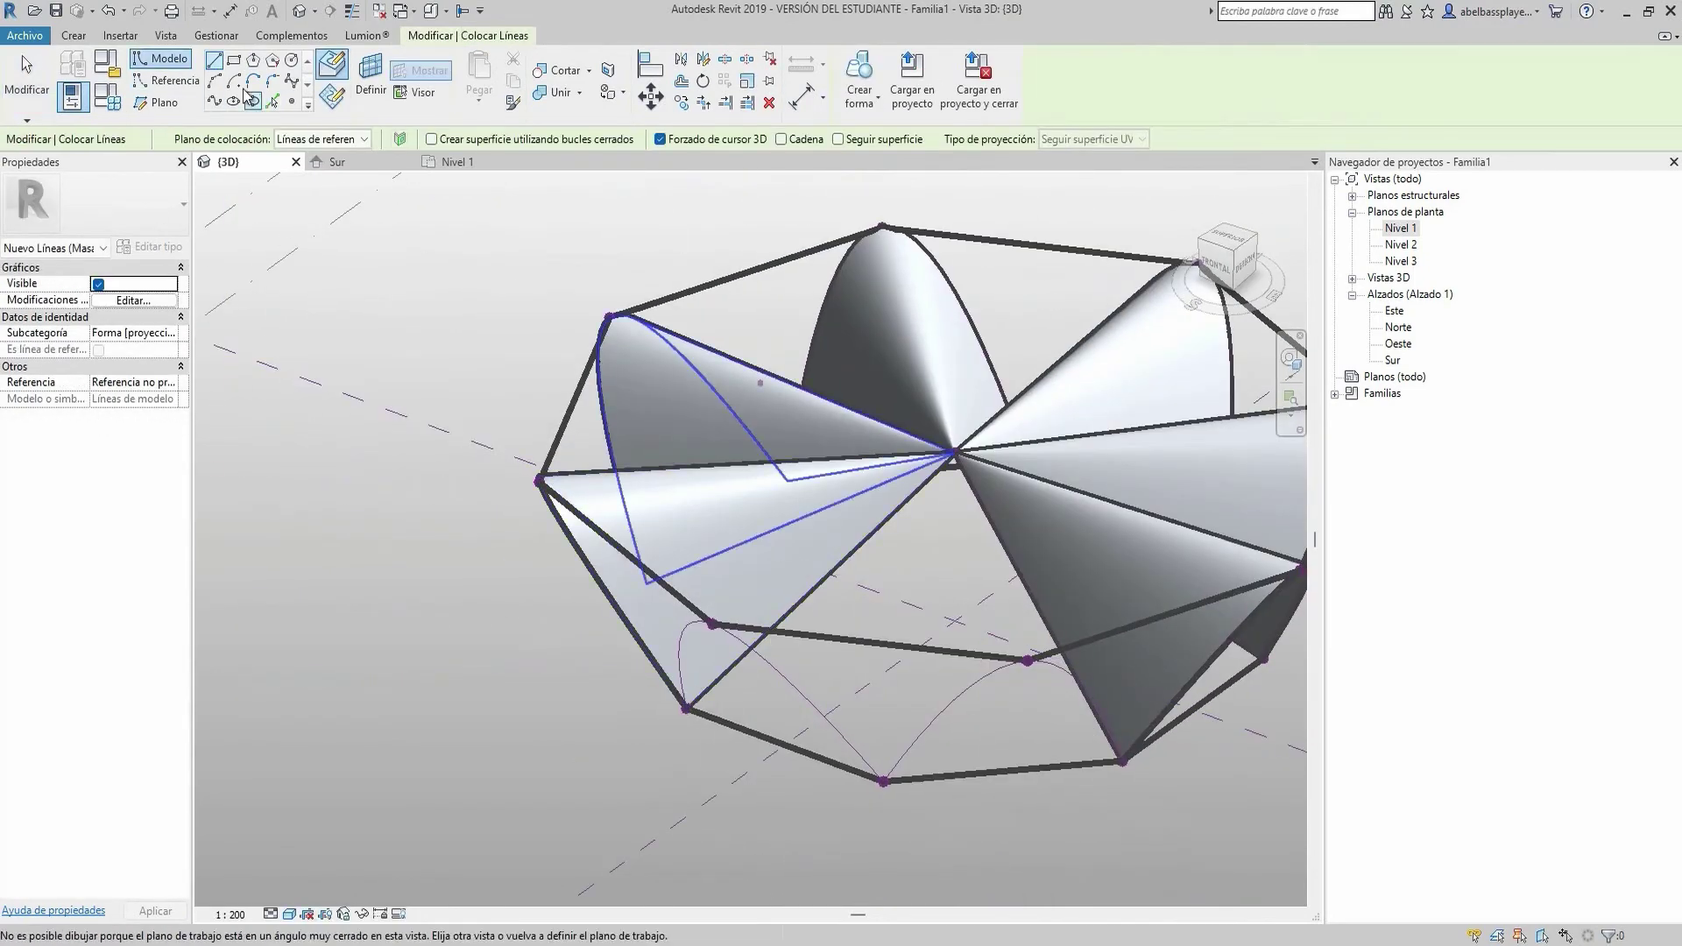
left_click(166, 79)
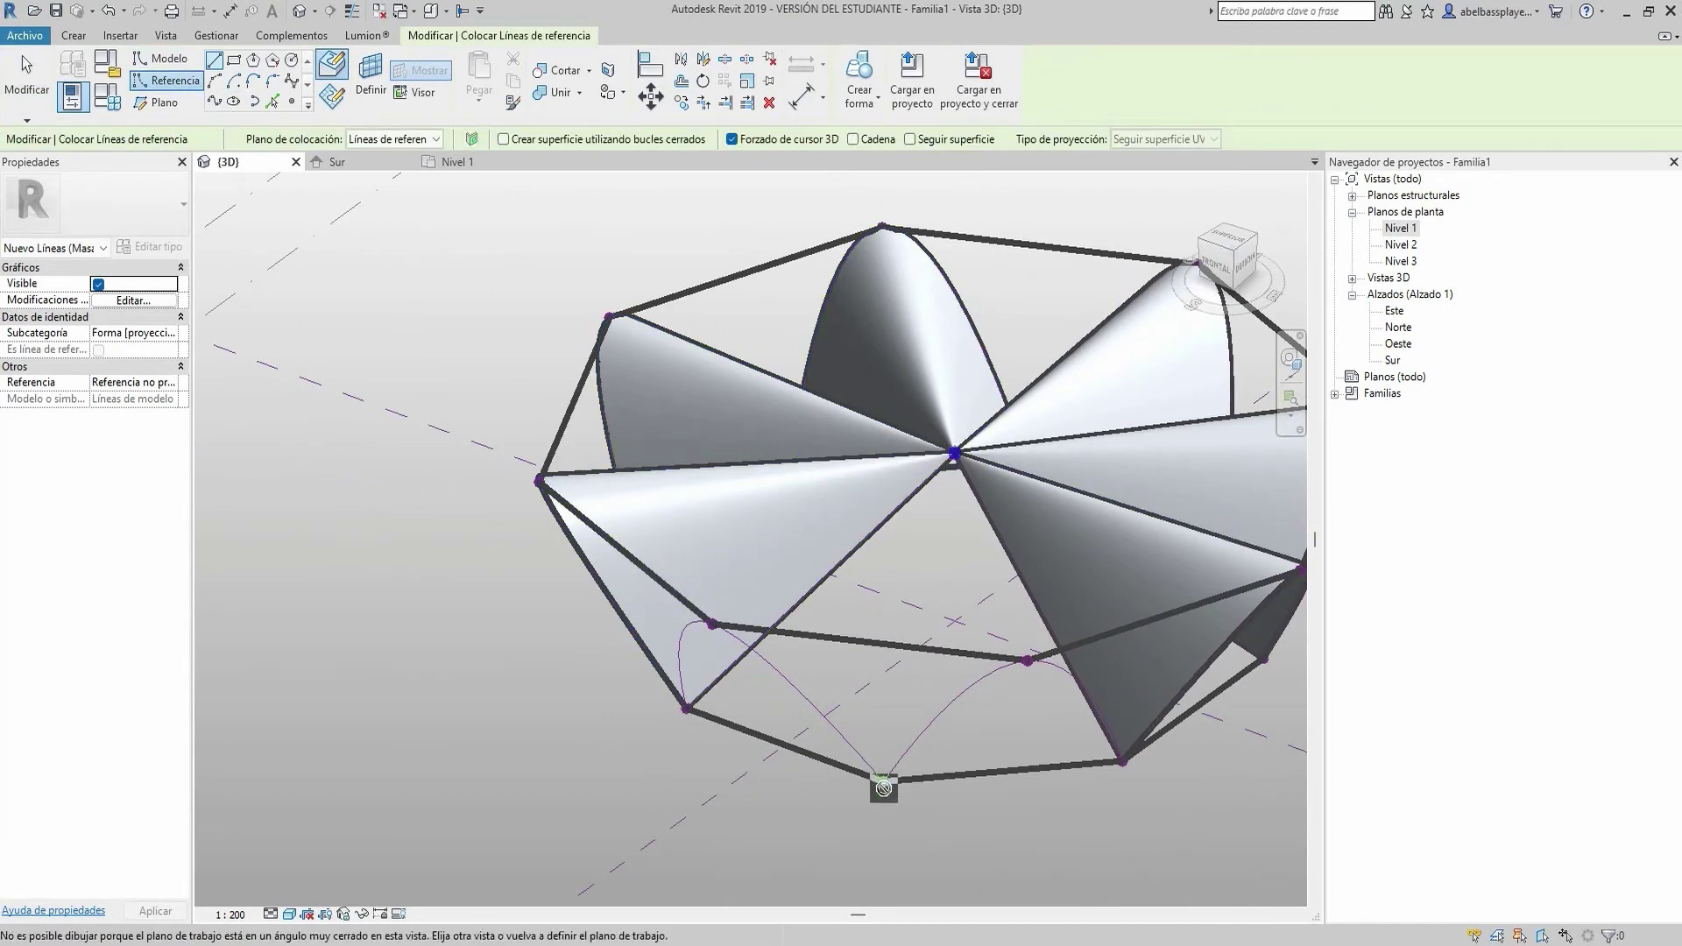
key("Escape")
key("Return")
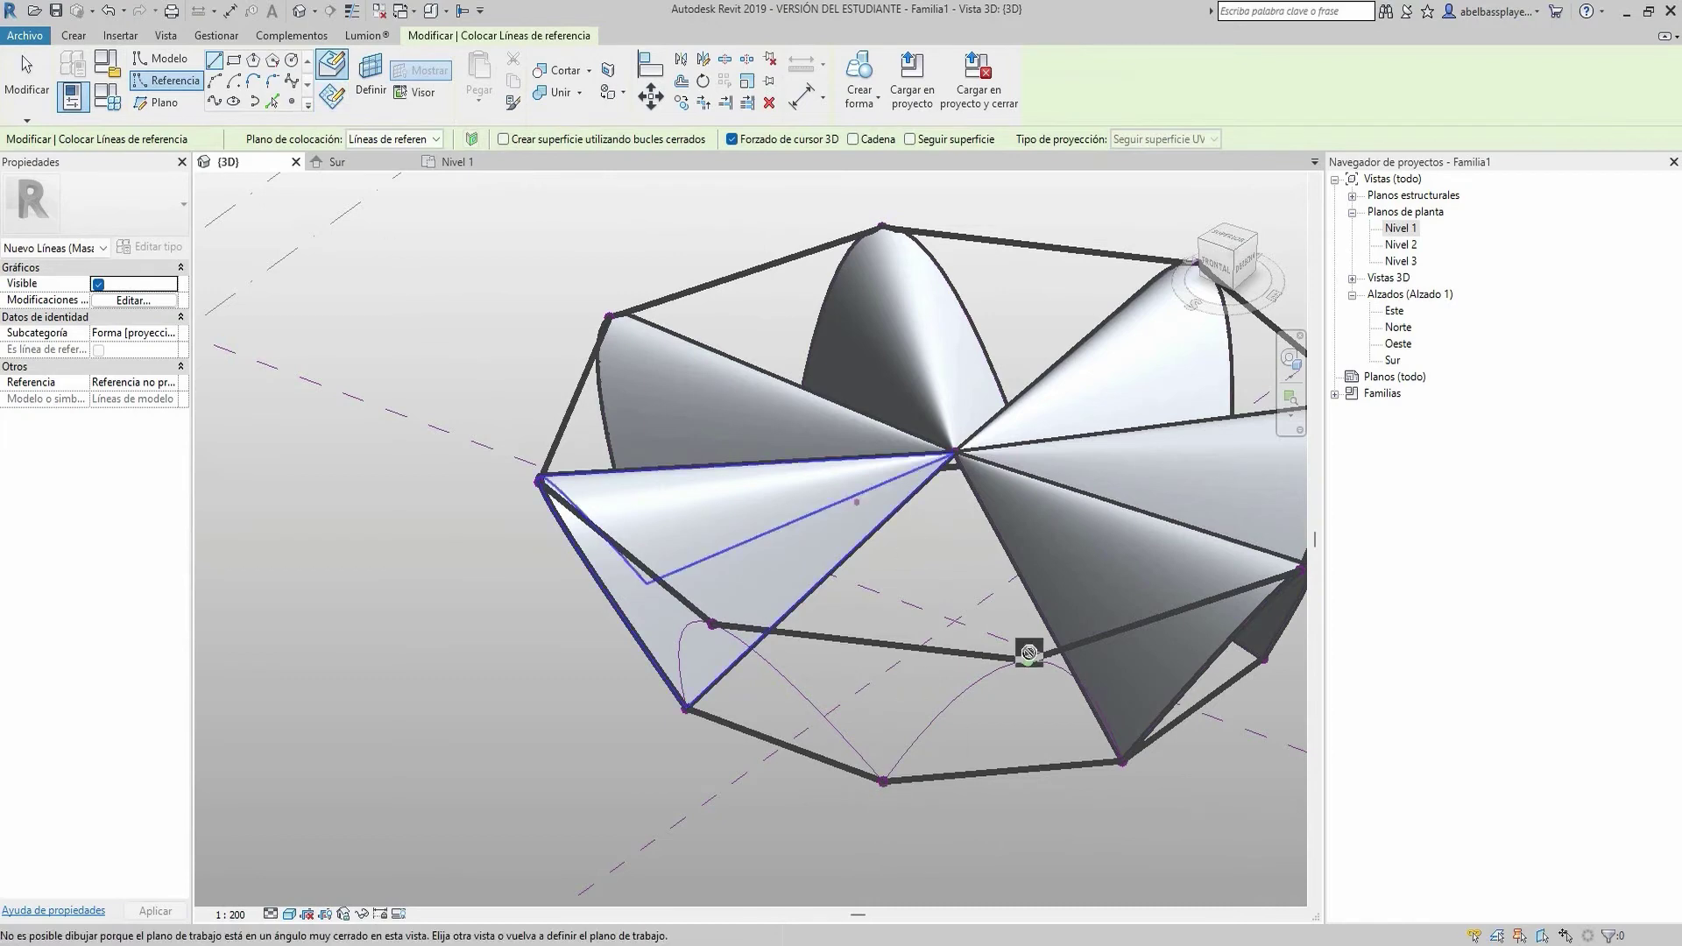
mouse_move(1030, 653)
middle_mouse_down("shift")
mouse_move(928, 706)
mouse_move(988, 570)
mouse_move(920, 765)
mouse_move(1015, 682)
mouse_move(996, 713)
middle_mouse_up("shift")
Finish the bottom-vertex reference line and make a solid shell from it and the adjacent line
left_click(995, 714)
key("Escape")
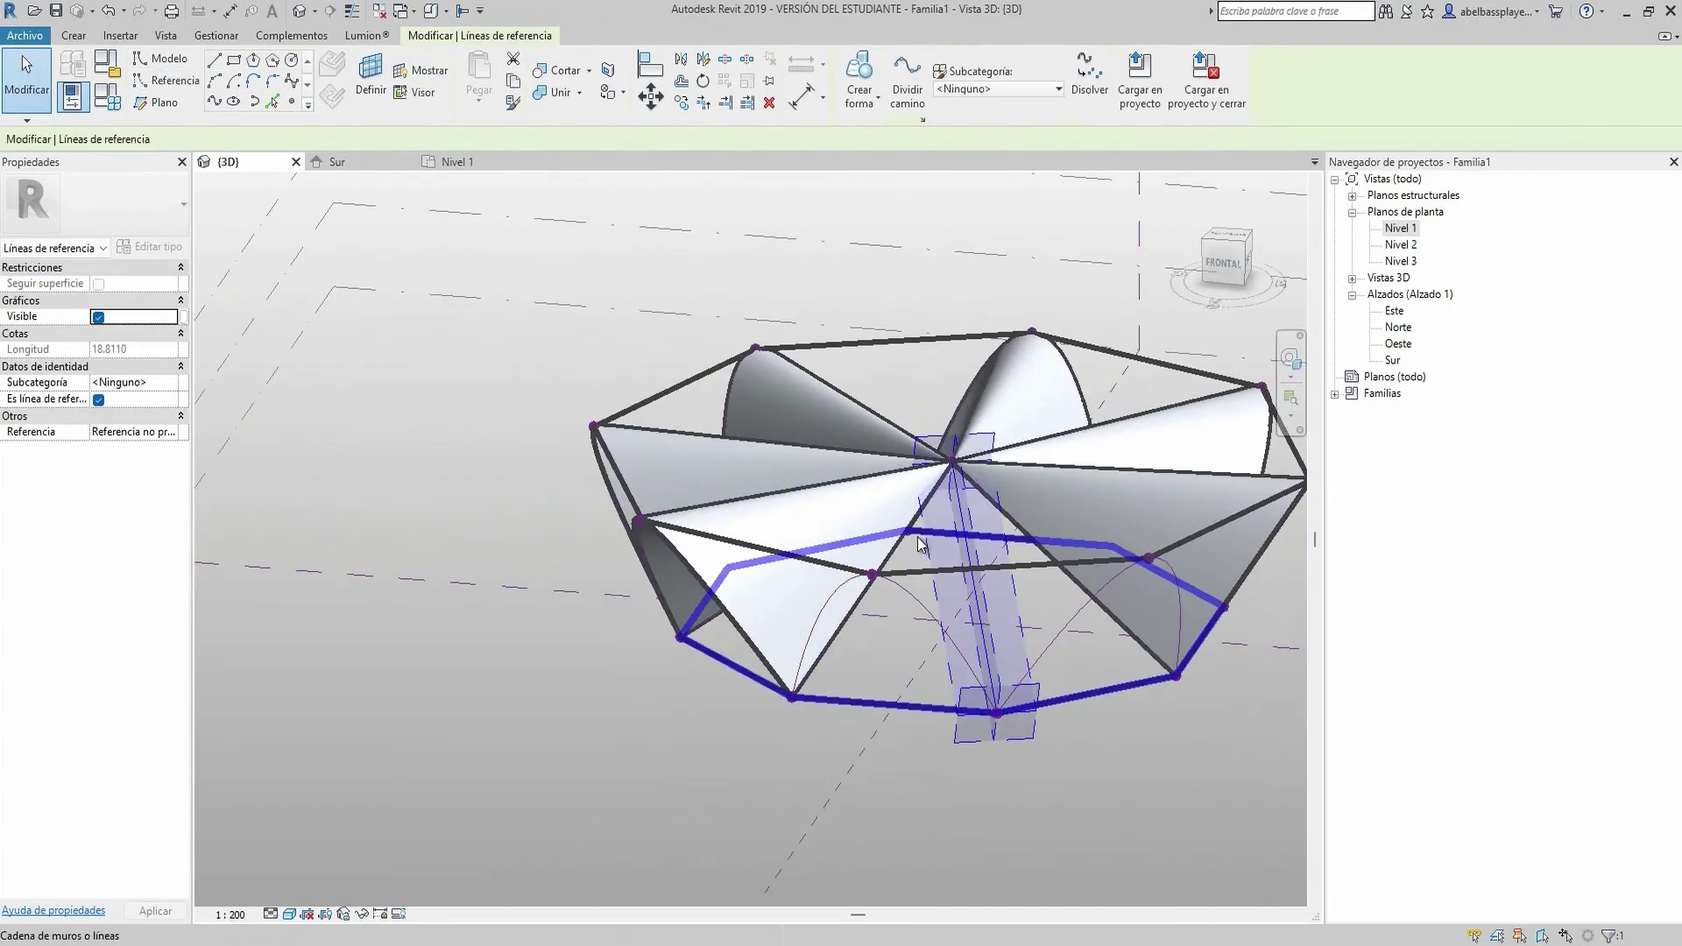
left_click(926, 640, "ctrl")
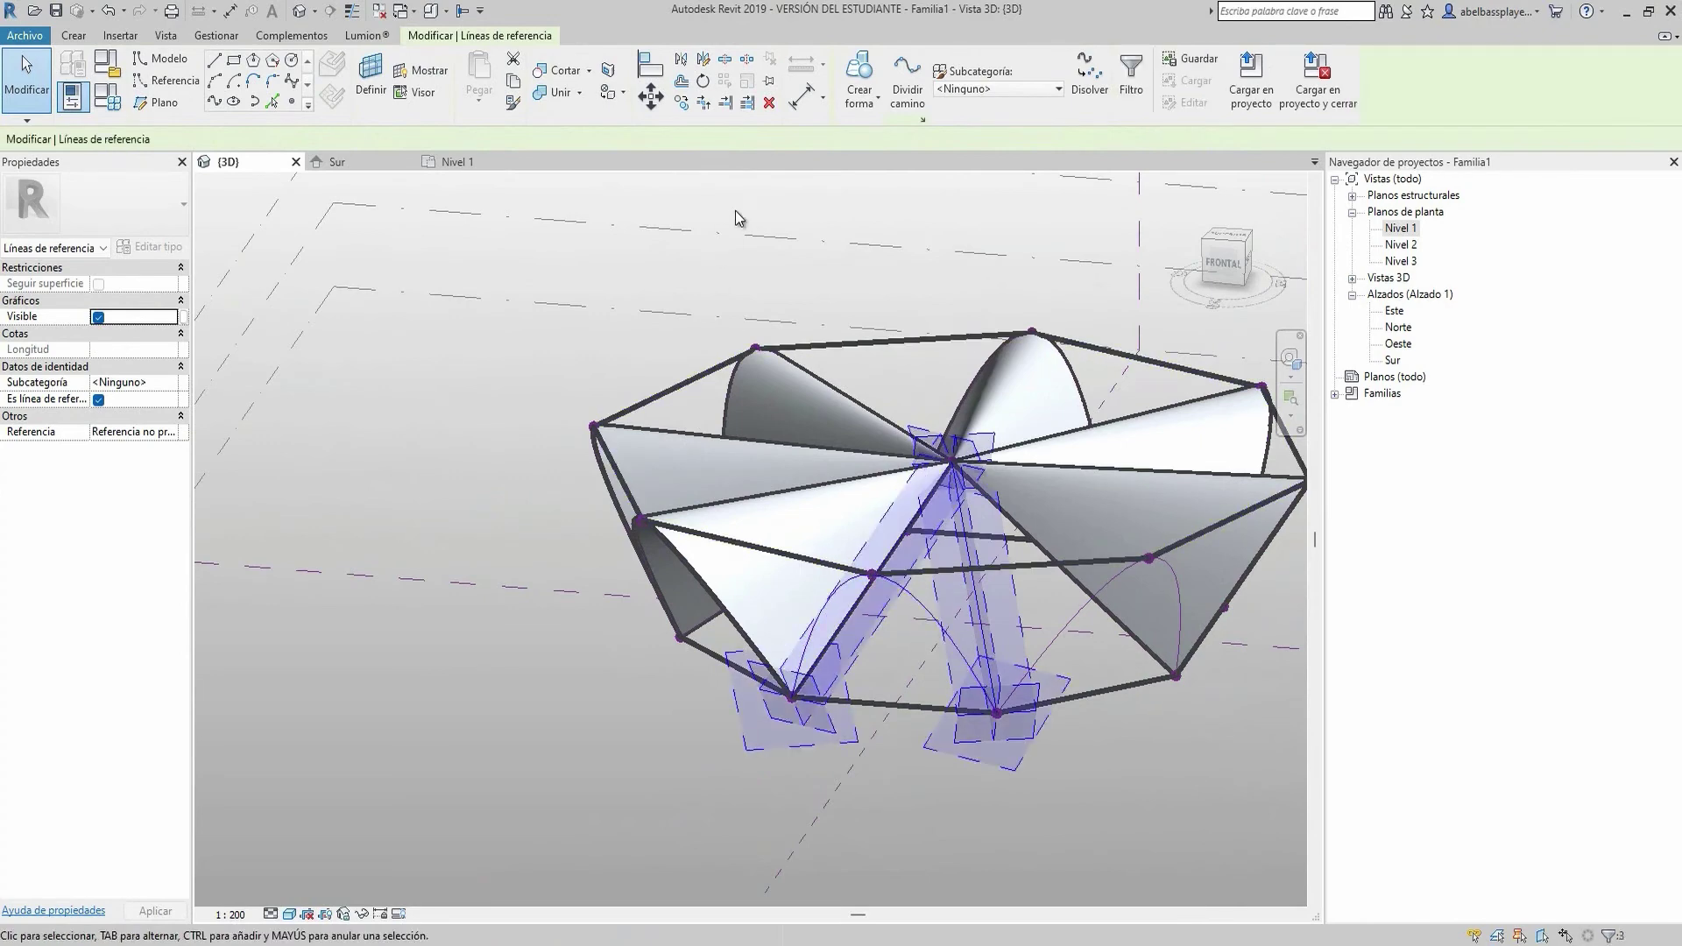
left_click(879, 145)
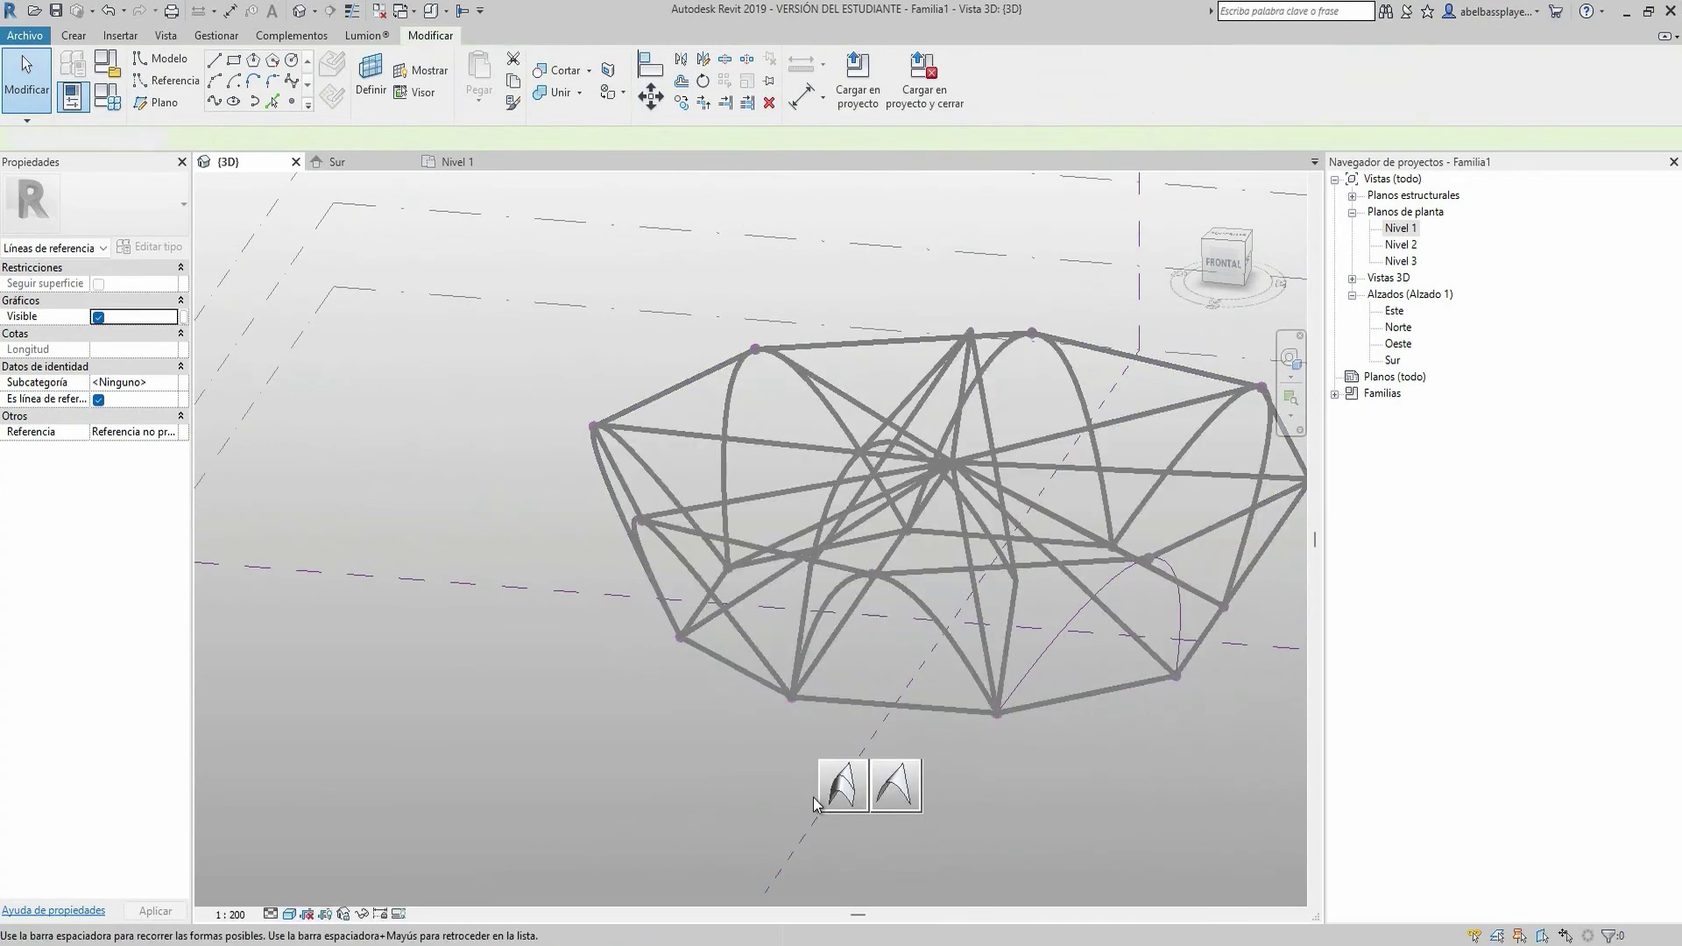
left_click(844, 789)
mouse_move(844, 734)
middle_mouse_down("shift")
mouse_move(903, 840)
mouse_move(853, 757)
middle_mouse_up("shift")
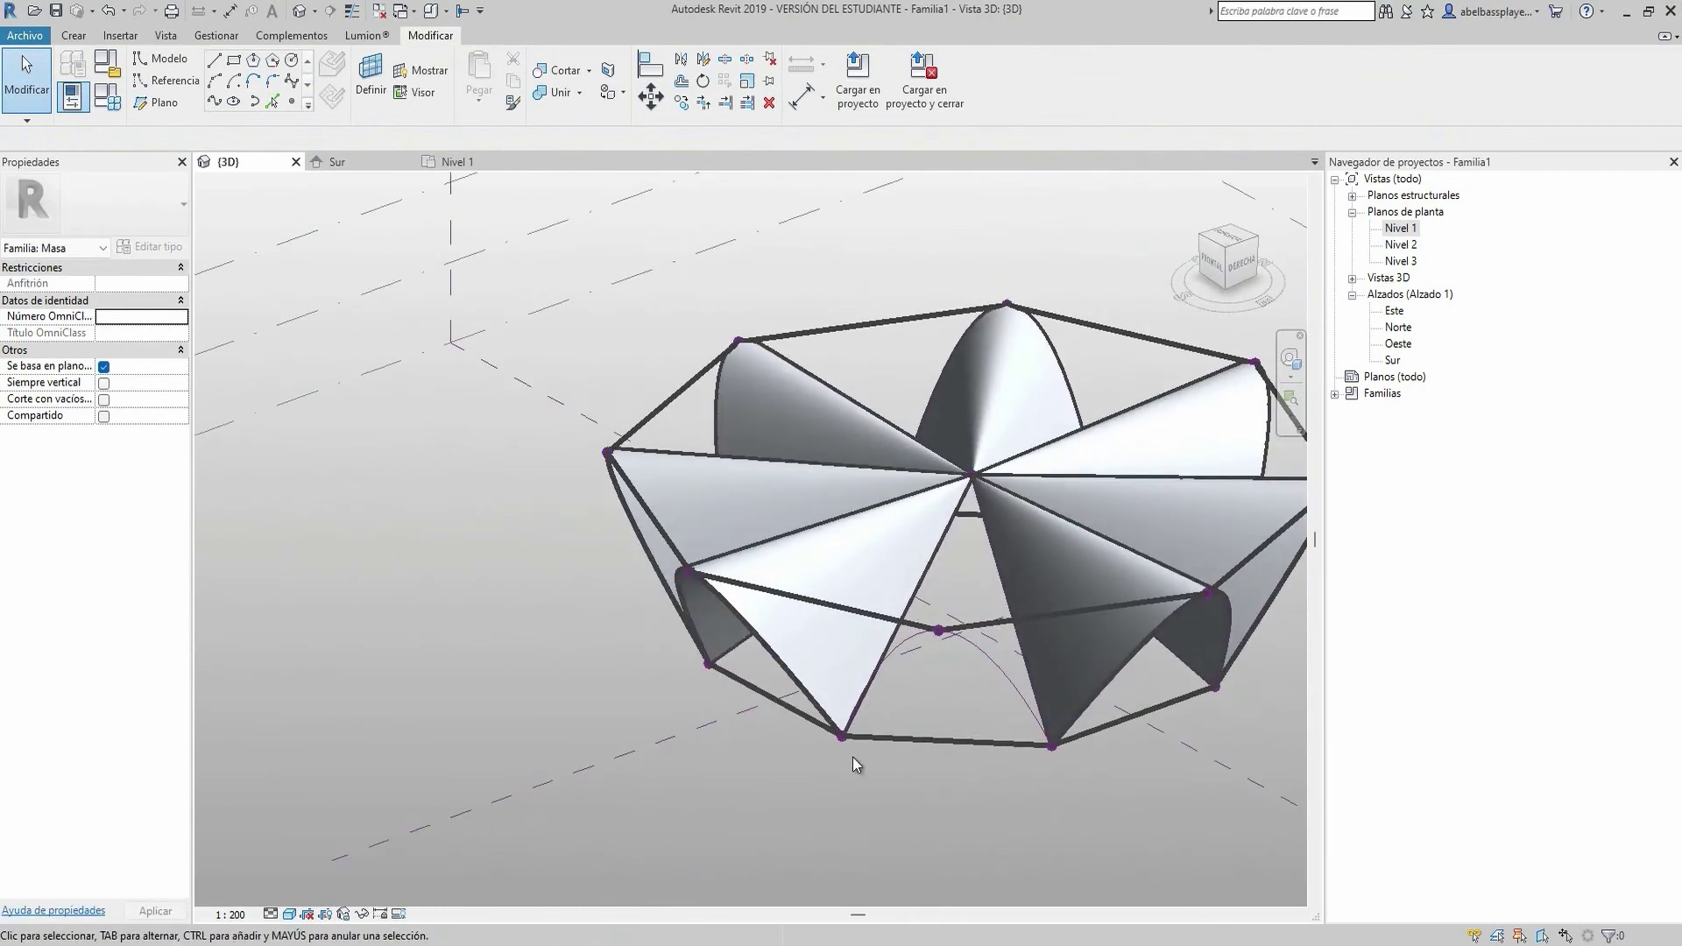
Draw a reference line from the lower-left vertex to the centre and make the last shell with the arc
left_click(189, 80)
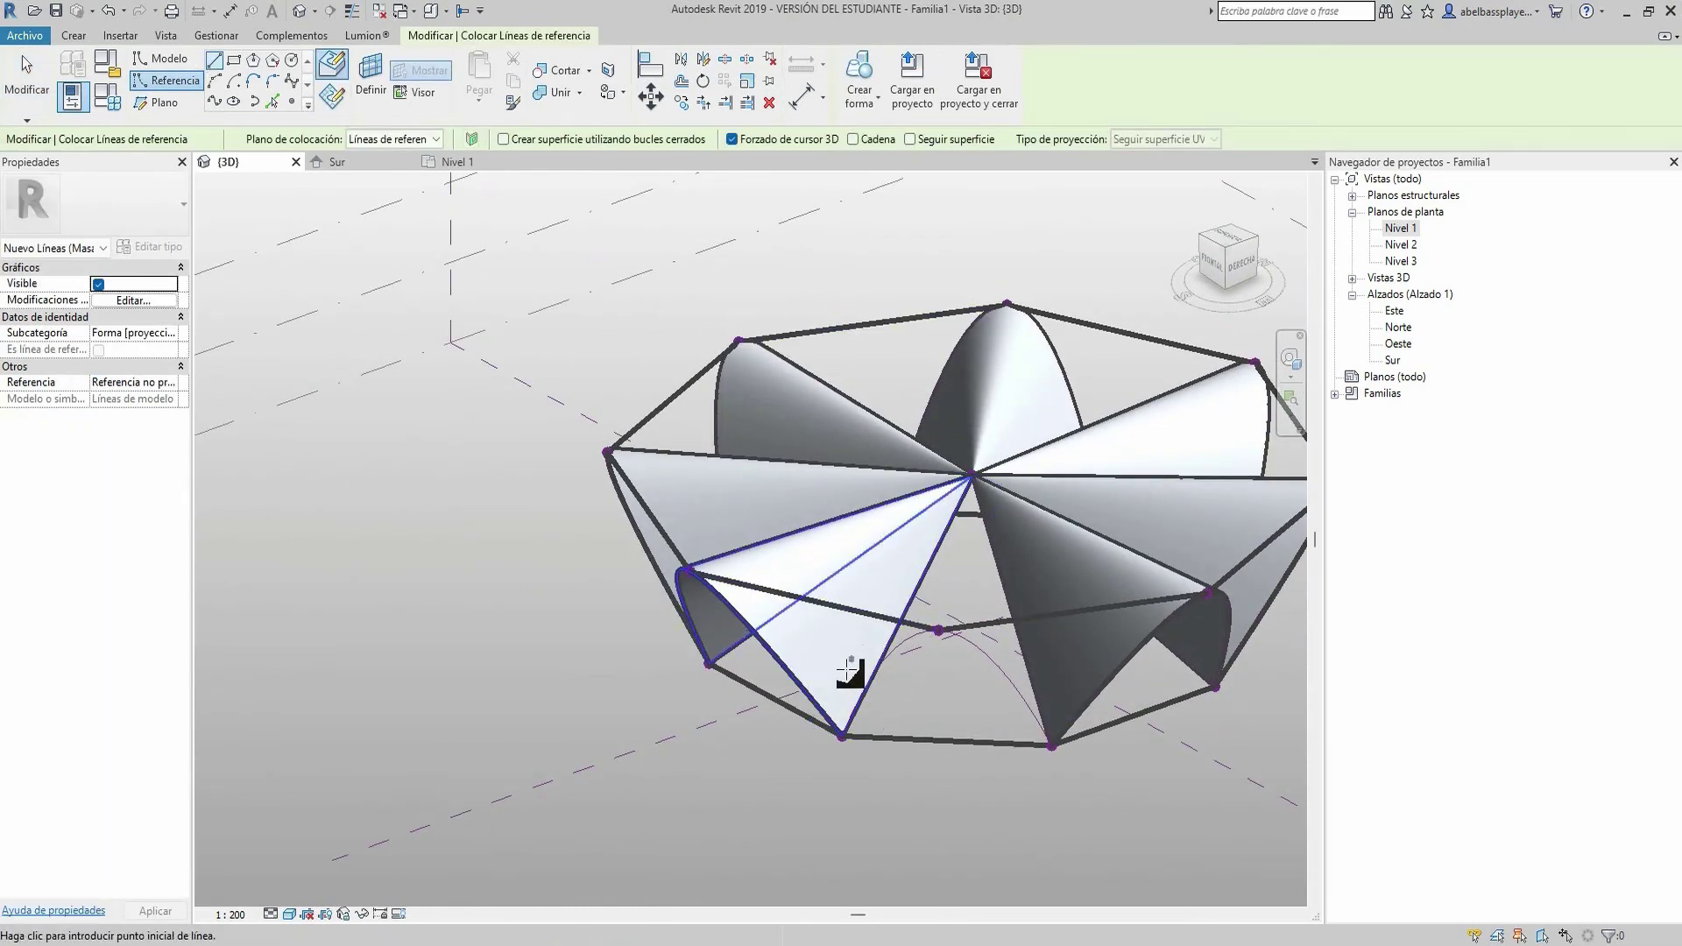
left_click(840, 734)
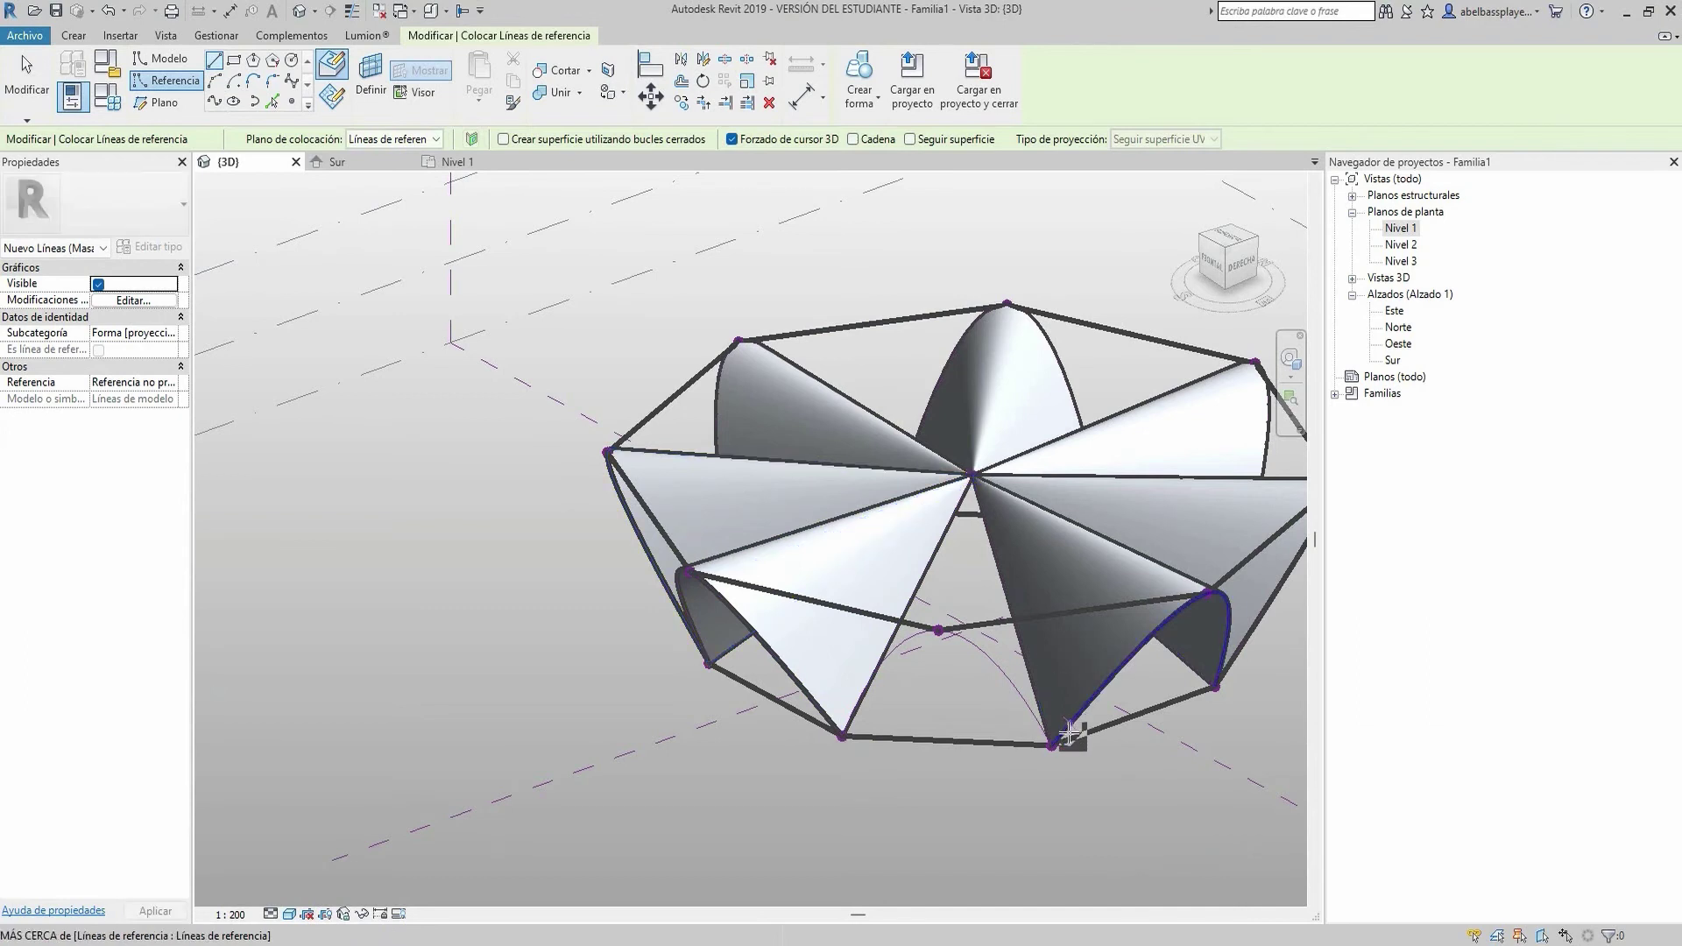
left_click(1001, 638)
key("Escape")
key("Escape")
left_click(924, 599)
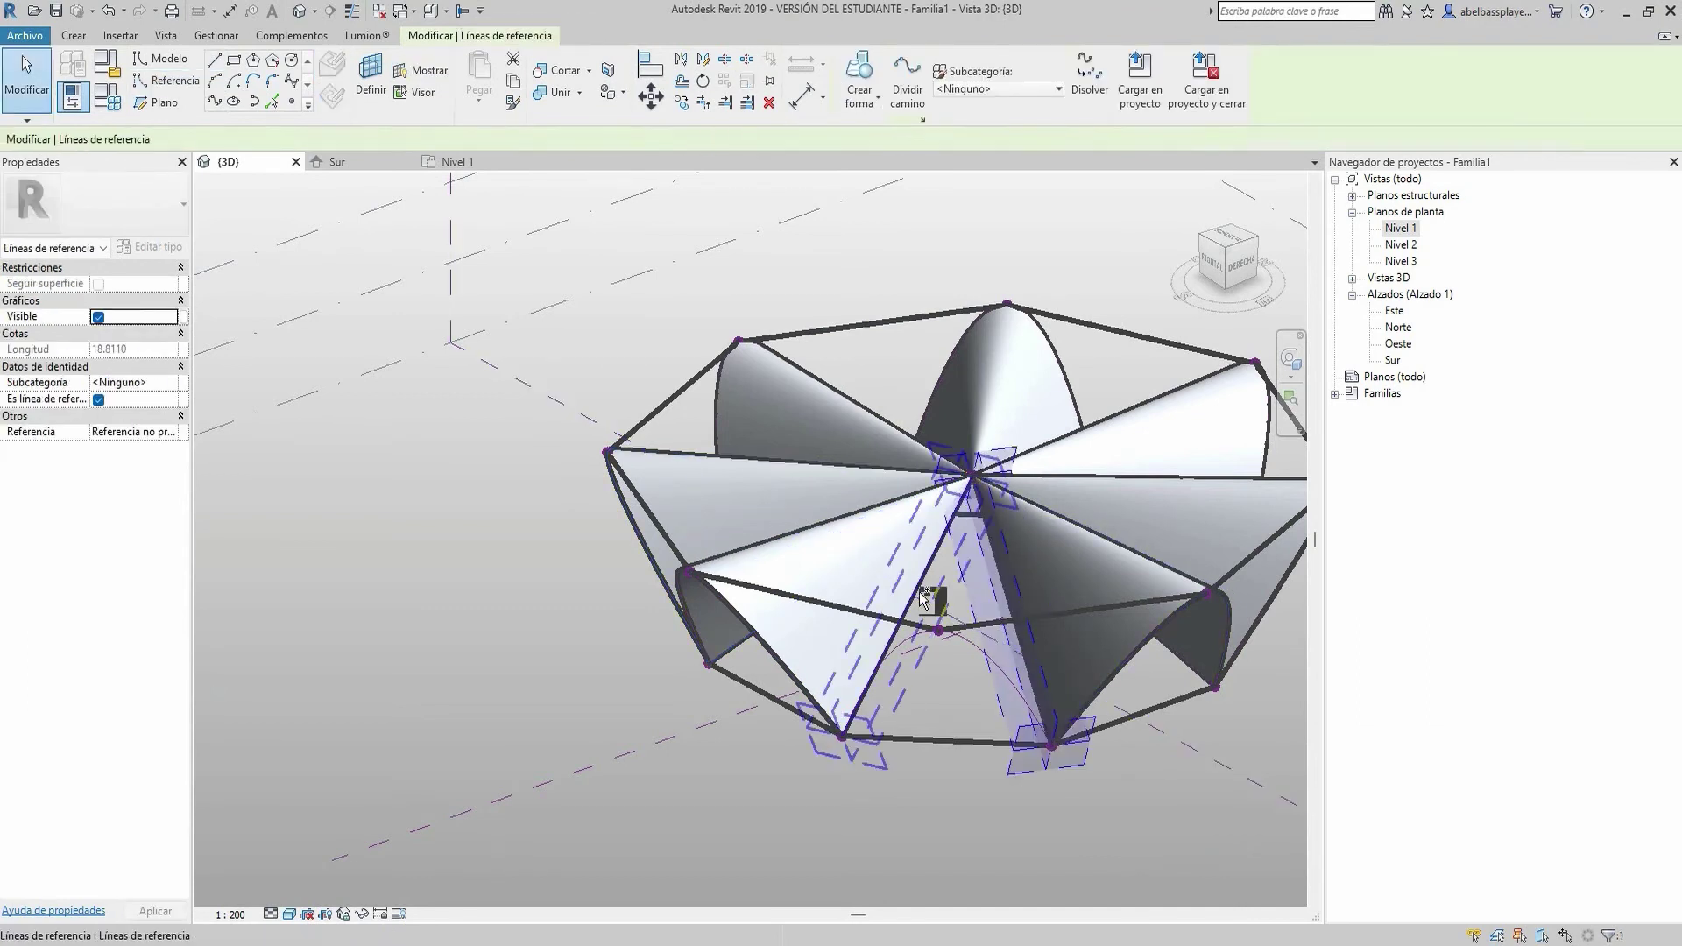
left_click(945, 637, "ctrl")
left_click(1007, 666, "ctrl")
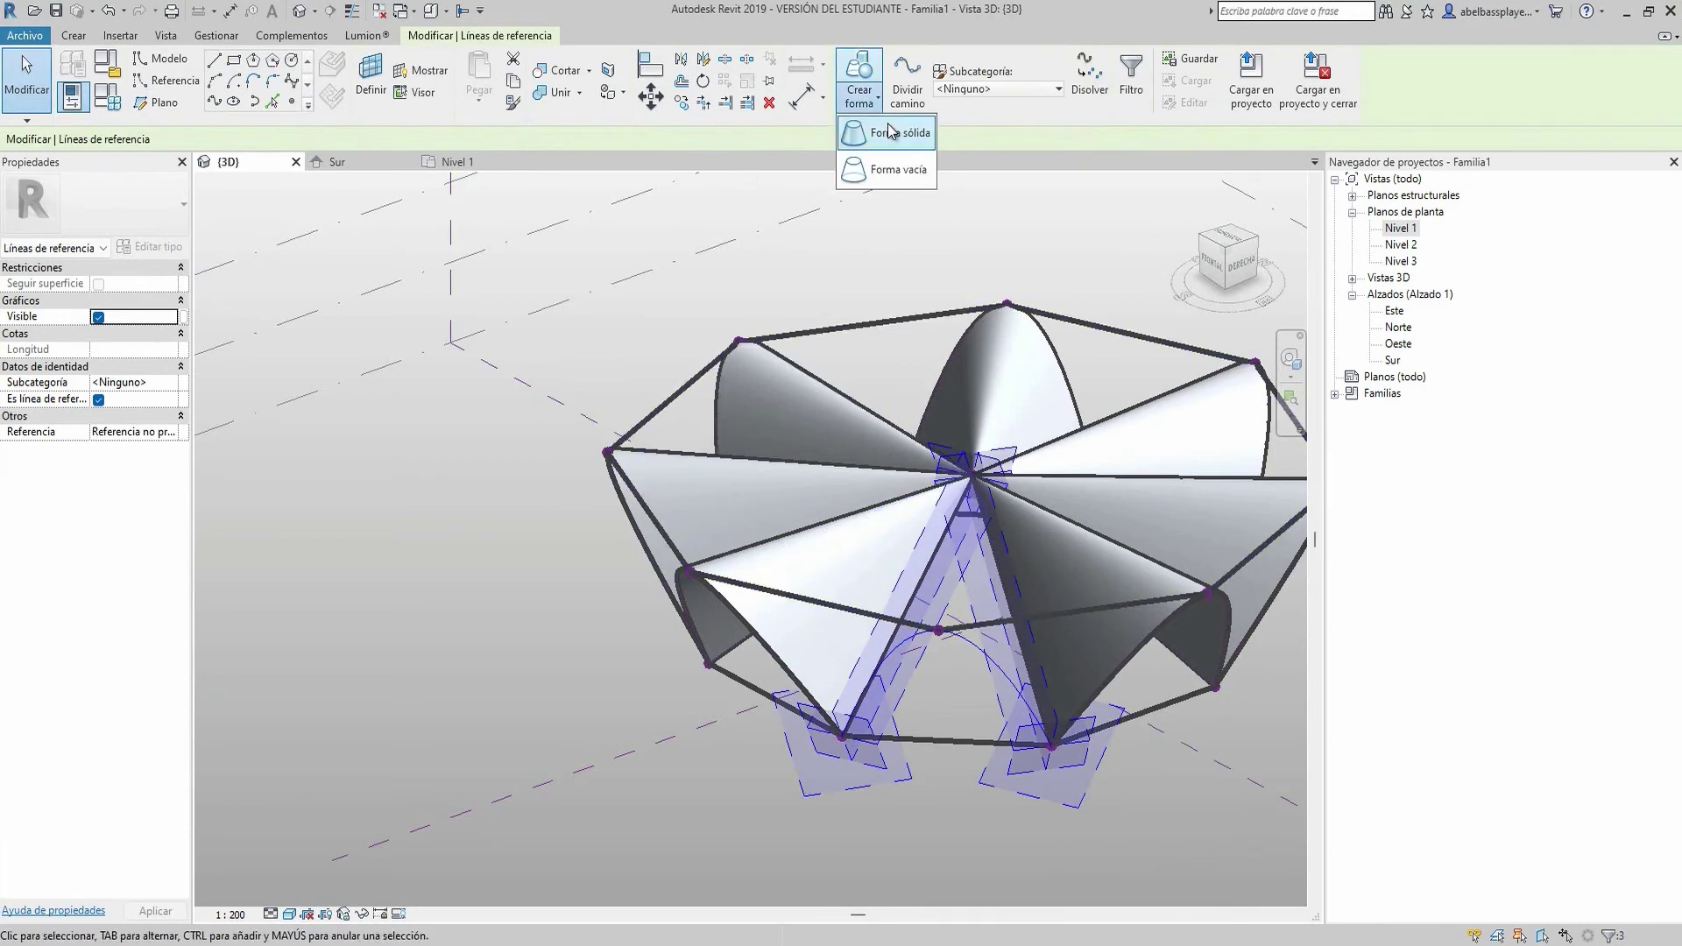
left_click(888, 123)
left_click(856, 833)
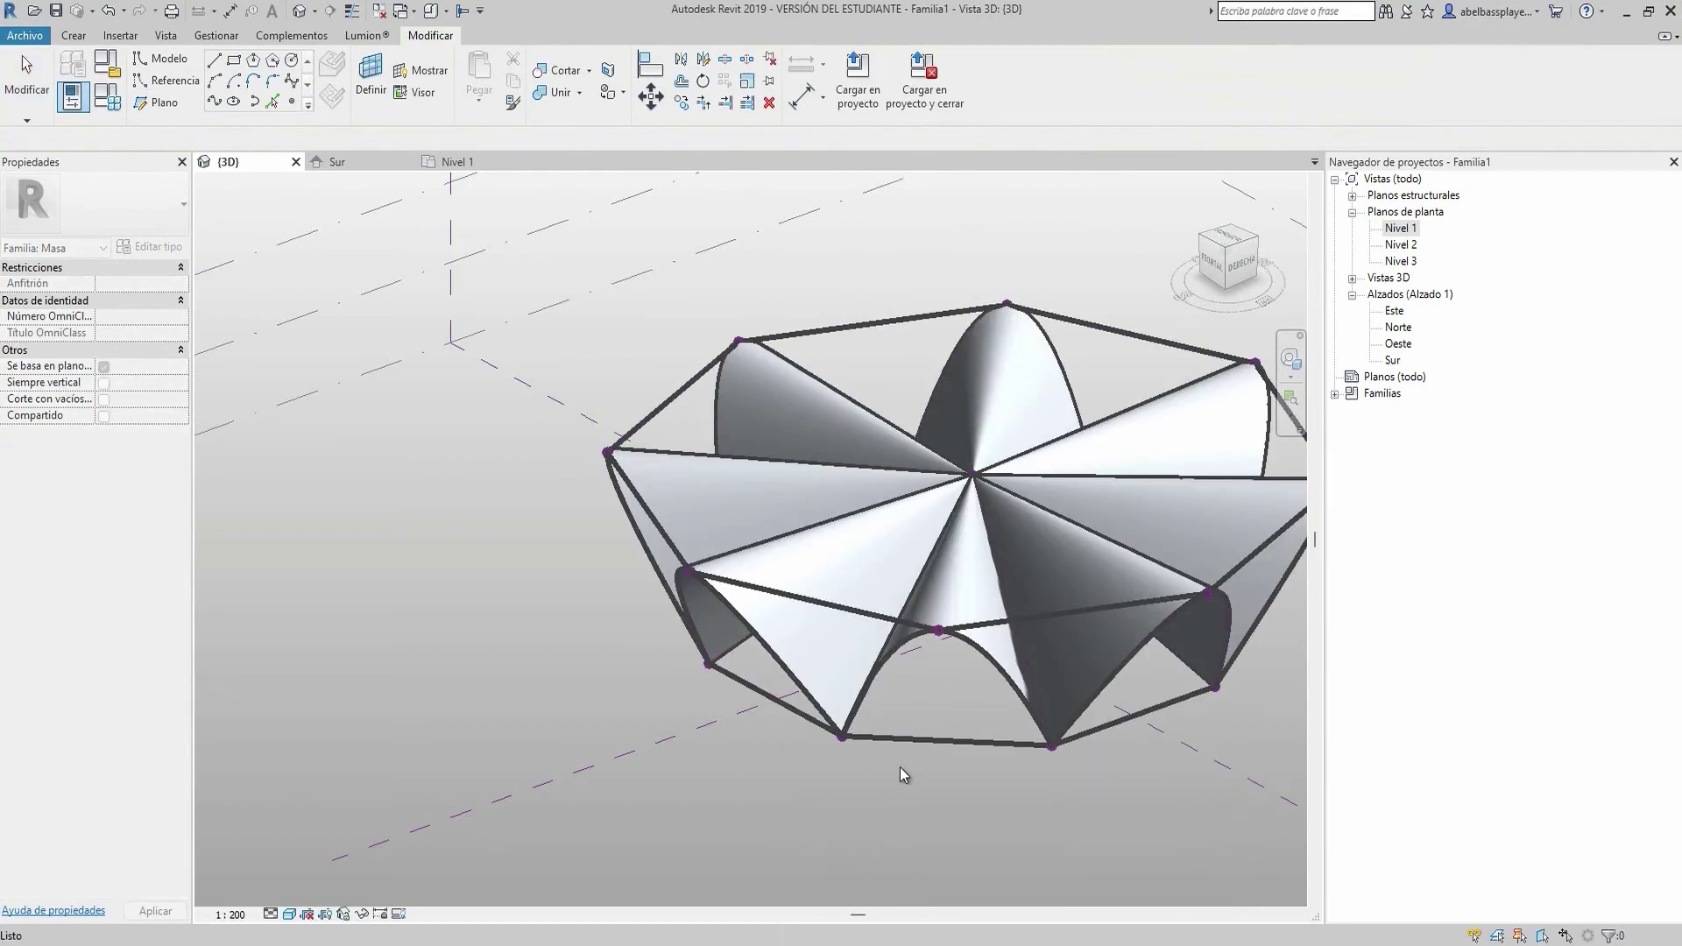
mouse_move(900, 765)
middle_mouse_down("shift")
mouse_move(833, 727)
mouse_move(846, 407)
middle_mouse_up("shift")
Check the top octagon selection, then orbit to a low frontal view of the mass
key("Tab")
left_click(829, 372)
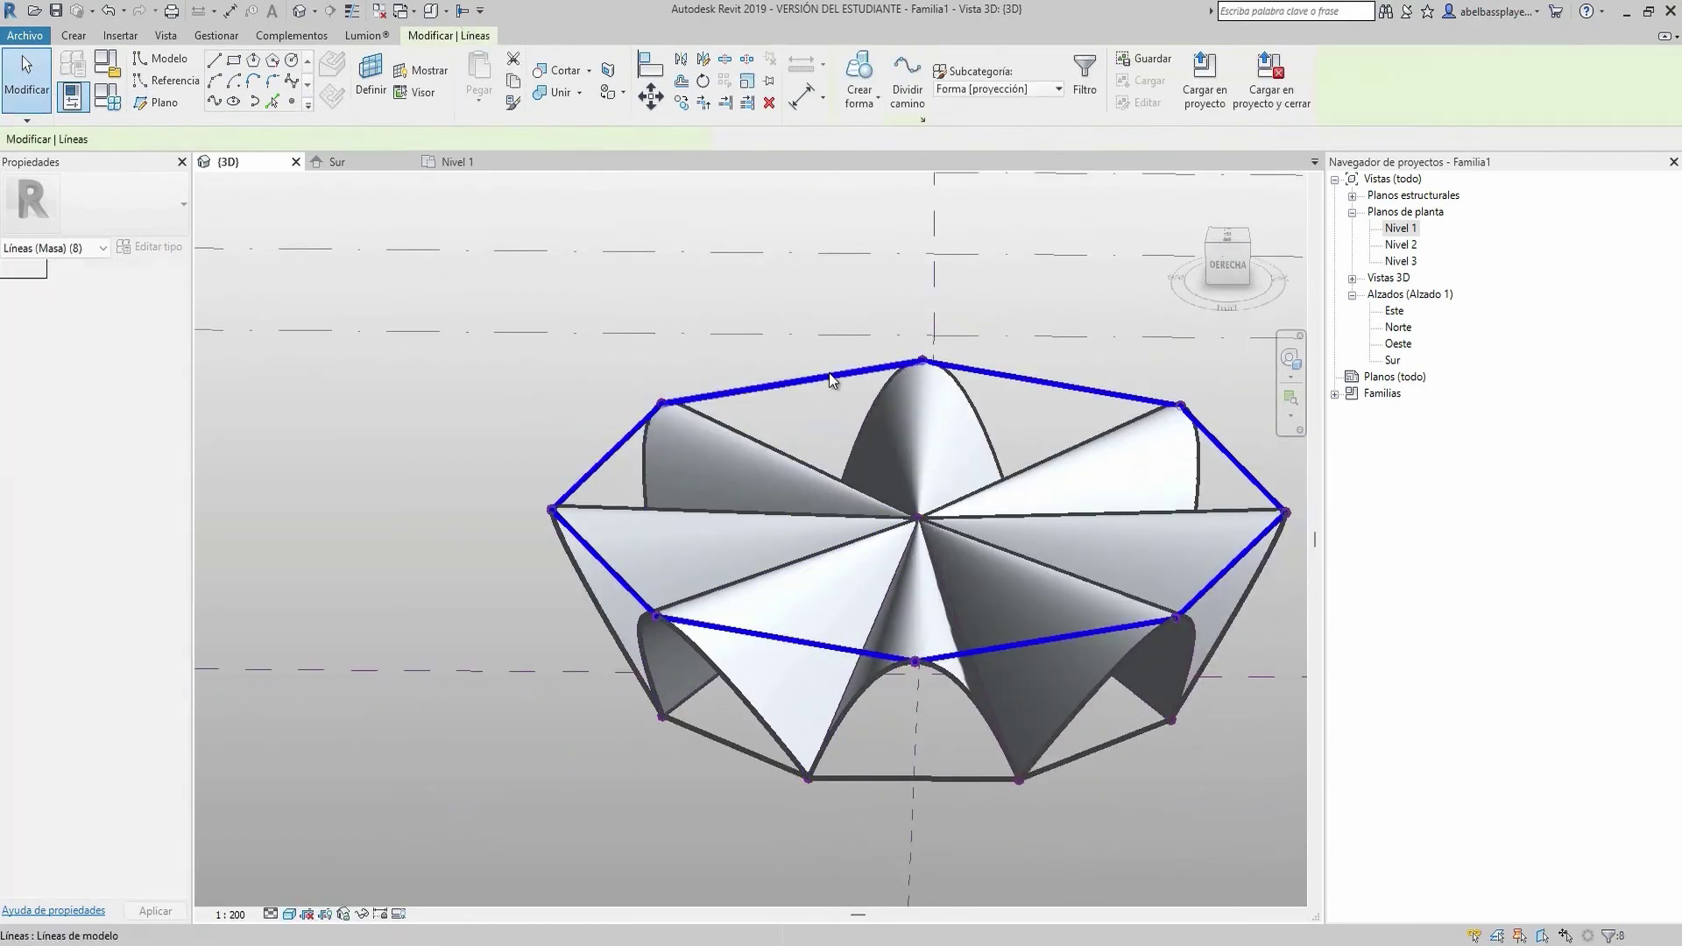
key("Escape")
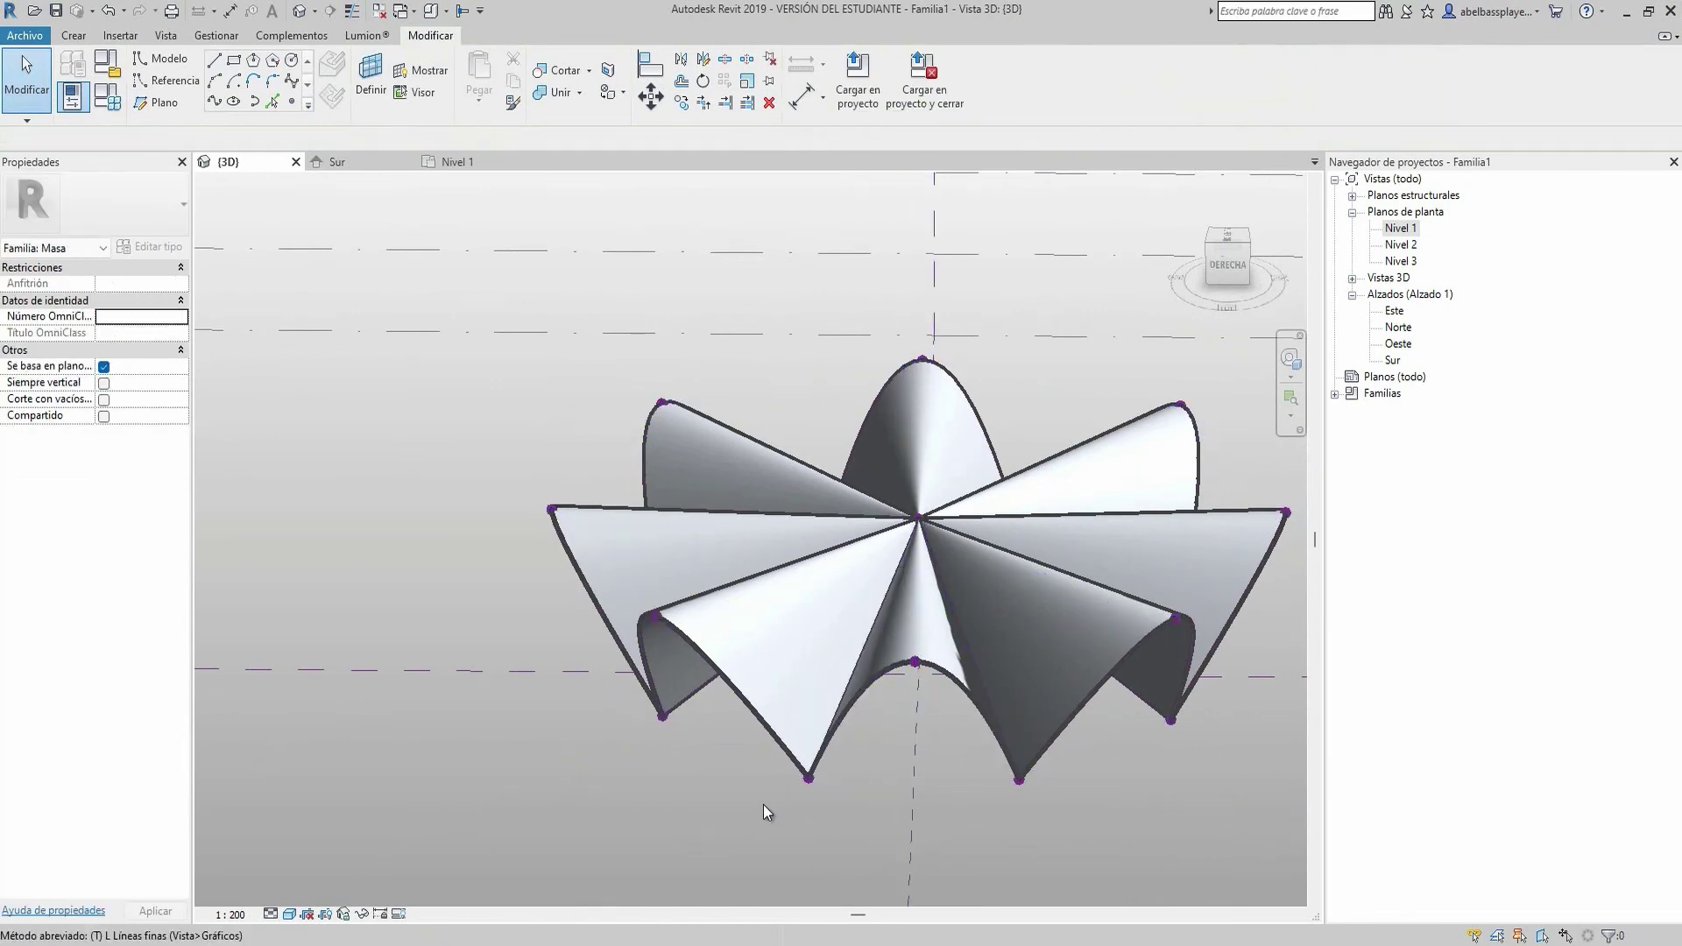
mouse_move(764, 805)
middle_mouse_down("shift")
mouse_move(860, 677)
mouse_move(623, 739)
mouse_move(792, 724)
mouse_move(908, 665)
mouse_move(1070, 687)
mouse_move(1074, 739)
mouse_move(1139, 833)
middle_mouse_up("shift")
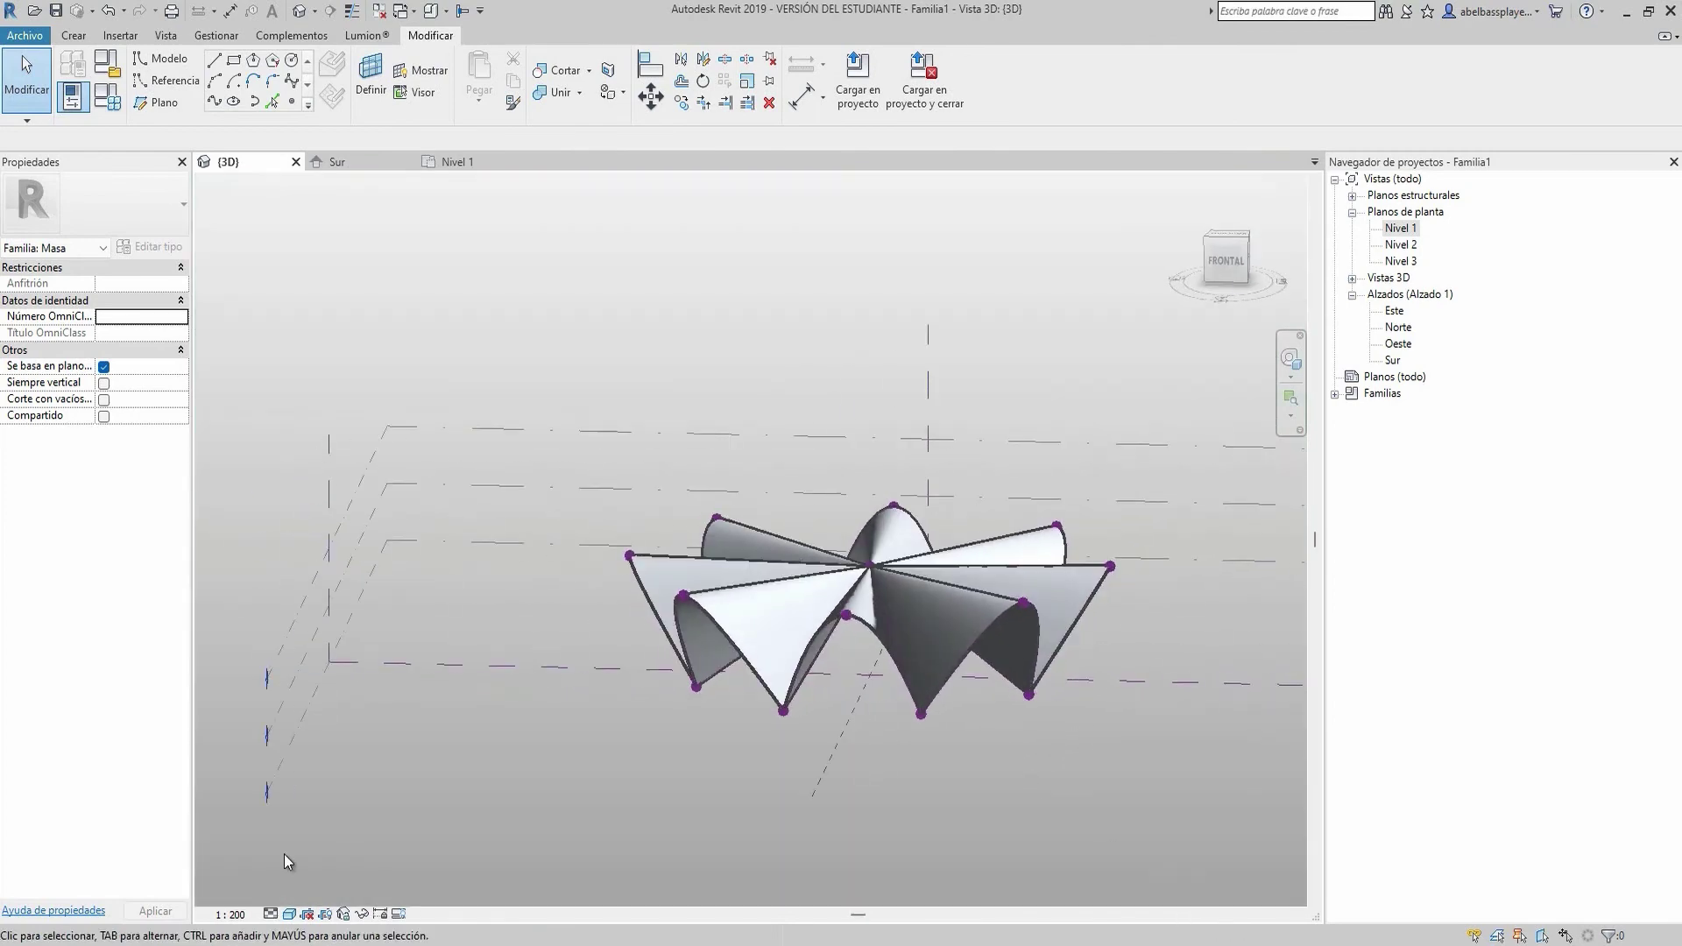
Turn on shadows in Graphics Display Options and switch to the Nivel 1 floor plan
left_click(289, 914)
left_click(400, 777)
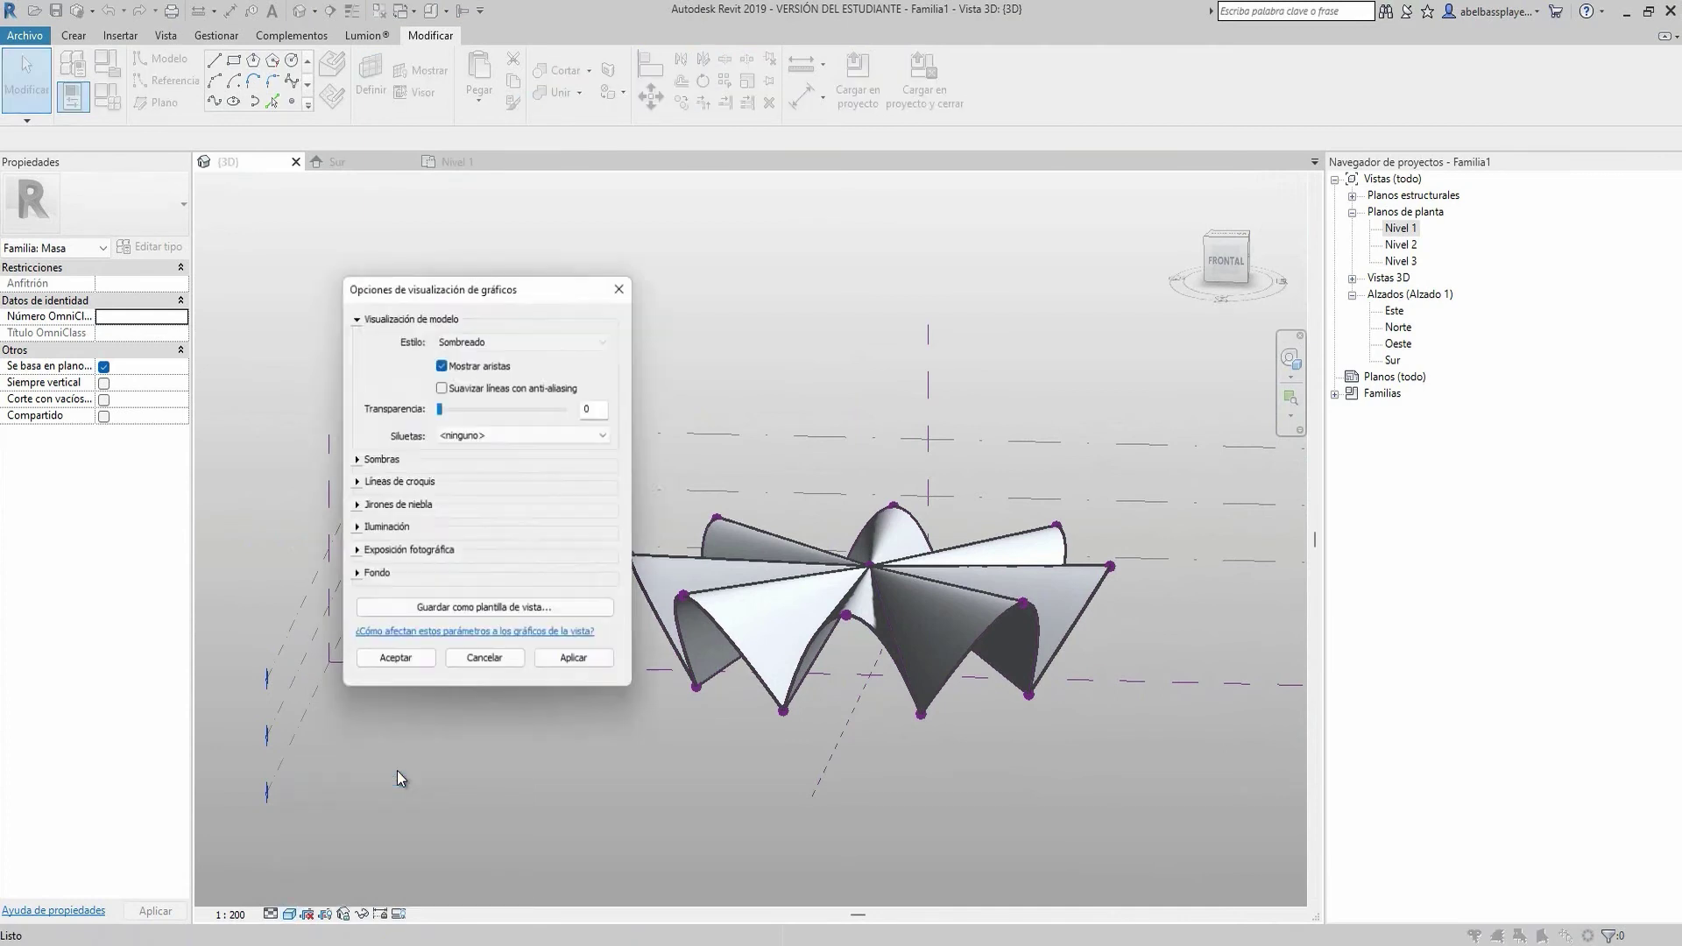
left_click(356, 461)
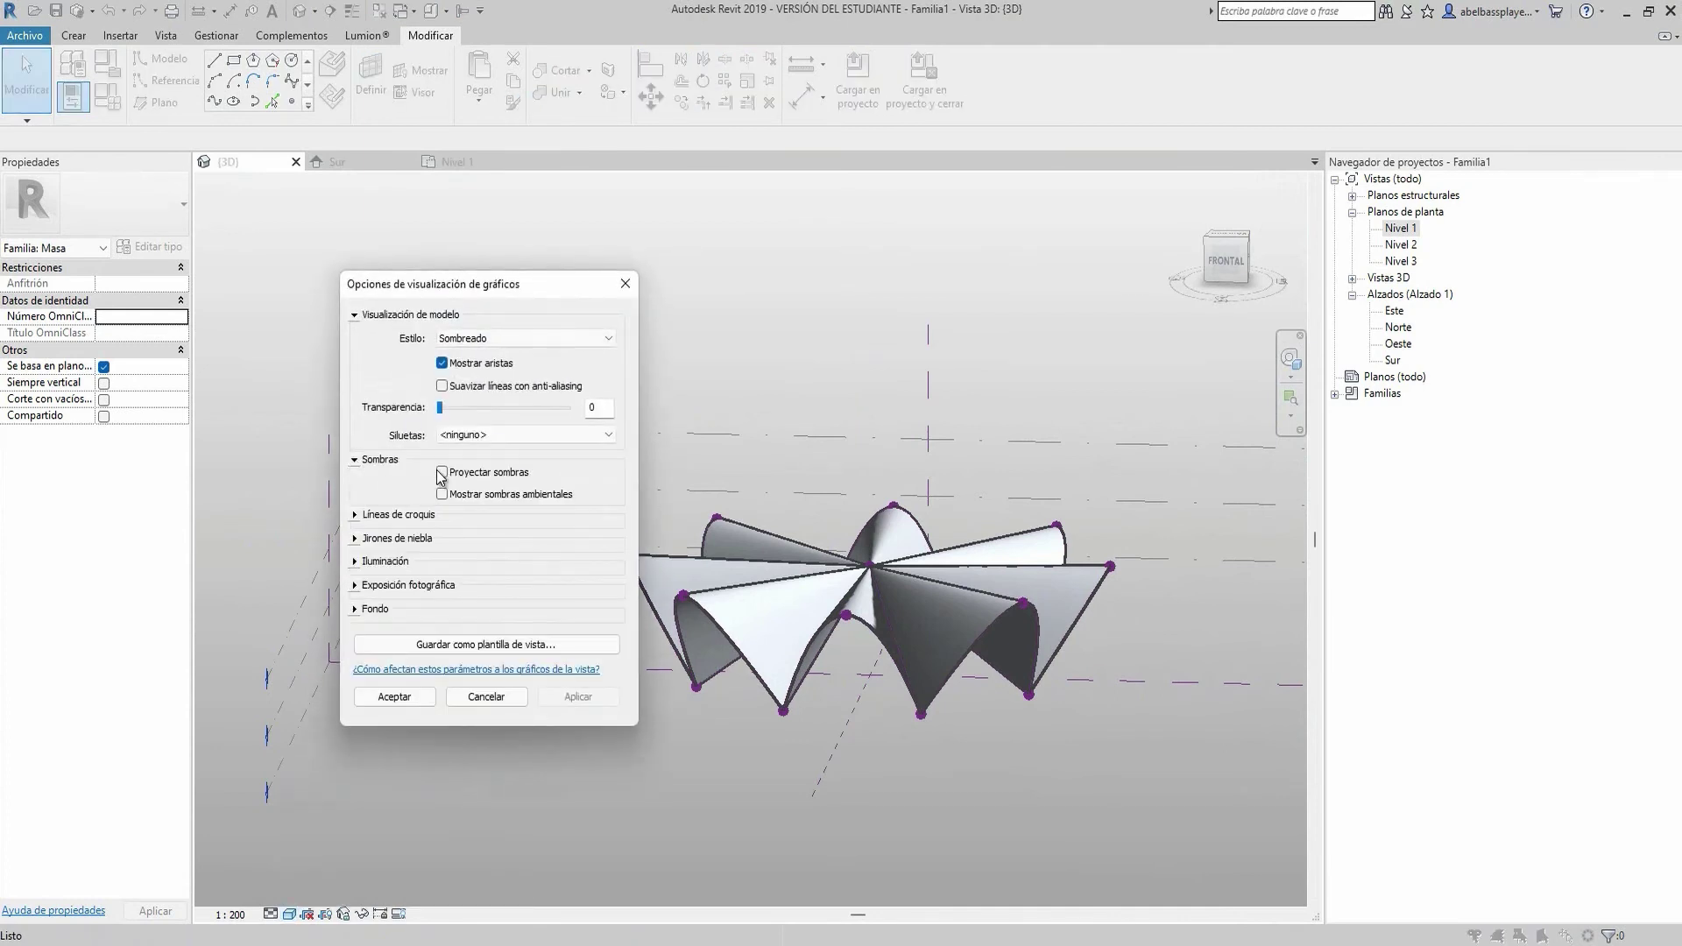
left_click(375, 610)
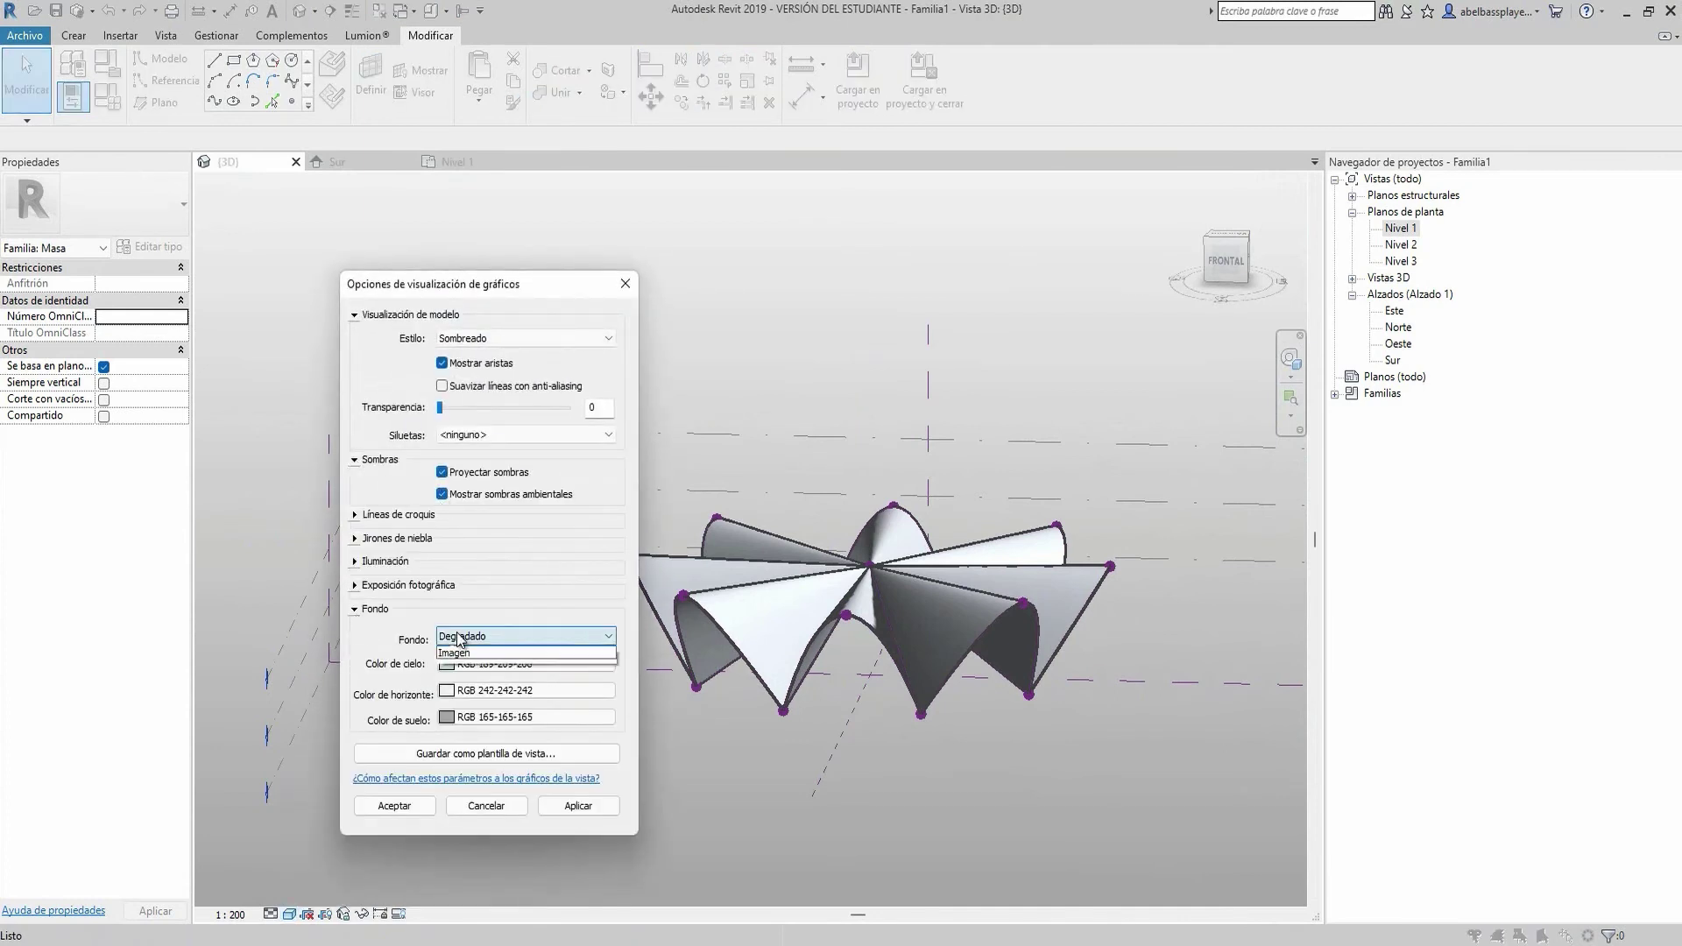
key("Return")
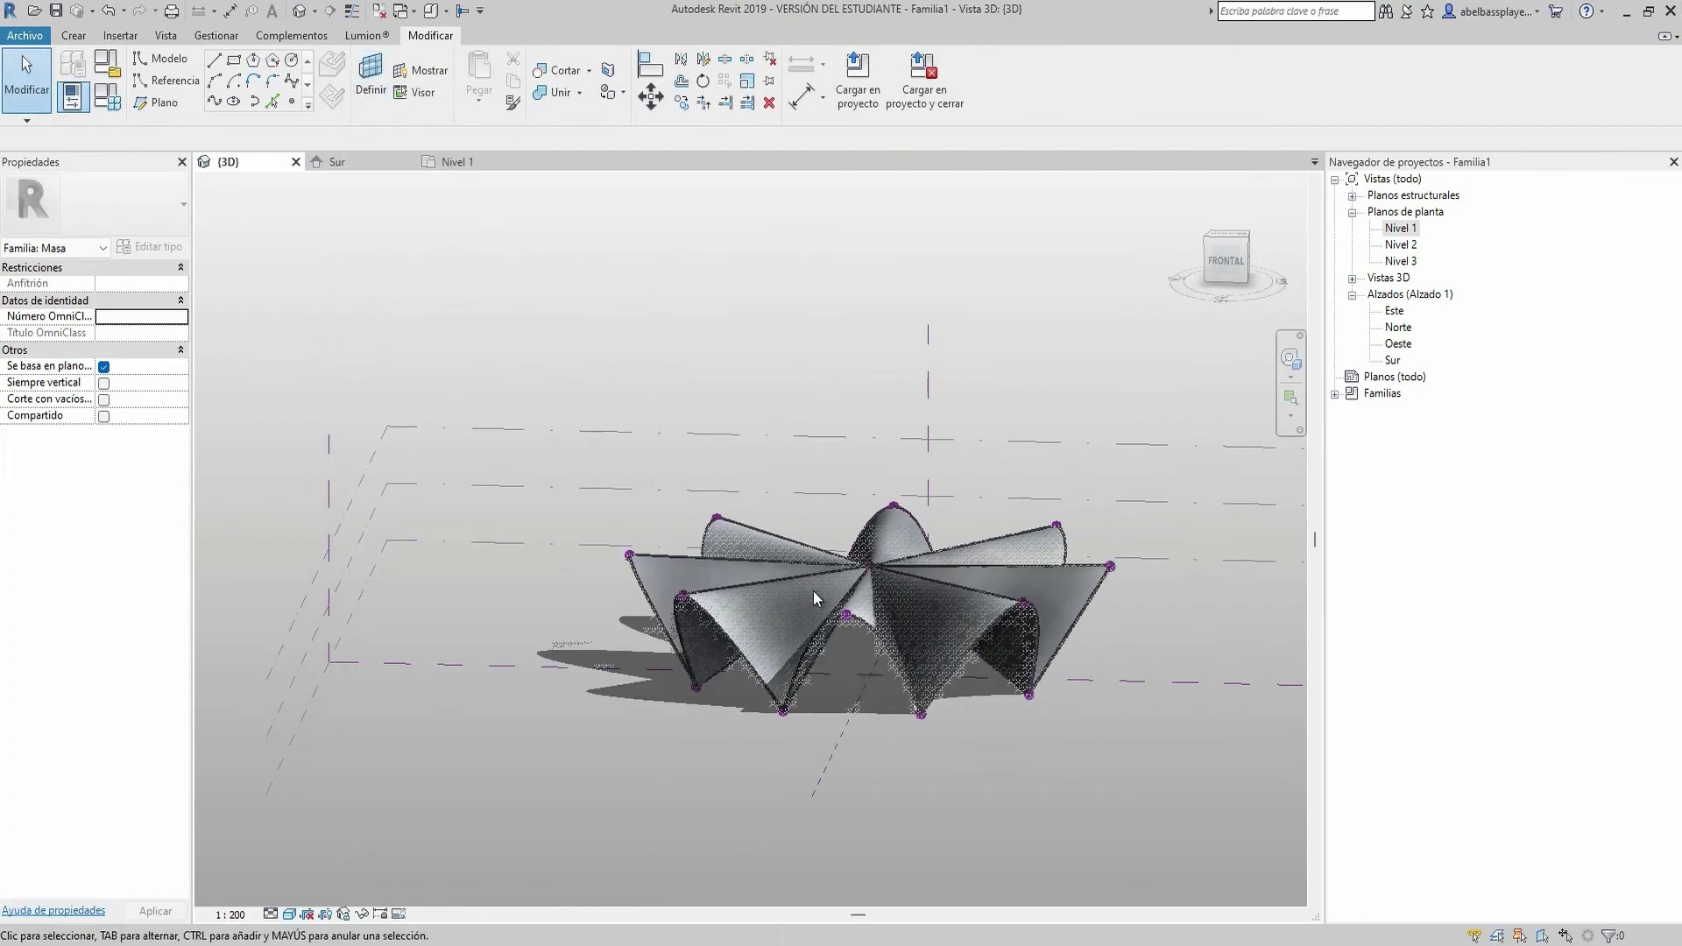
left_click(477, 165)
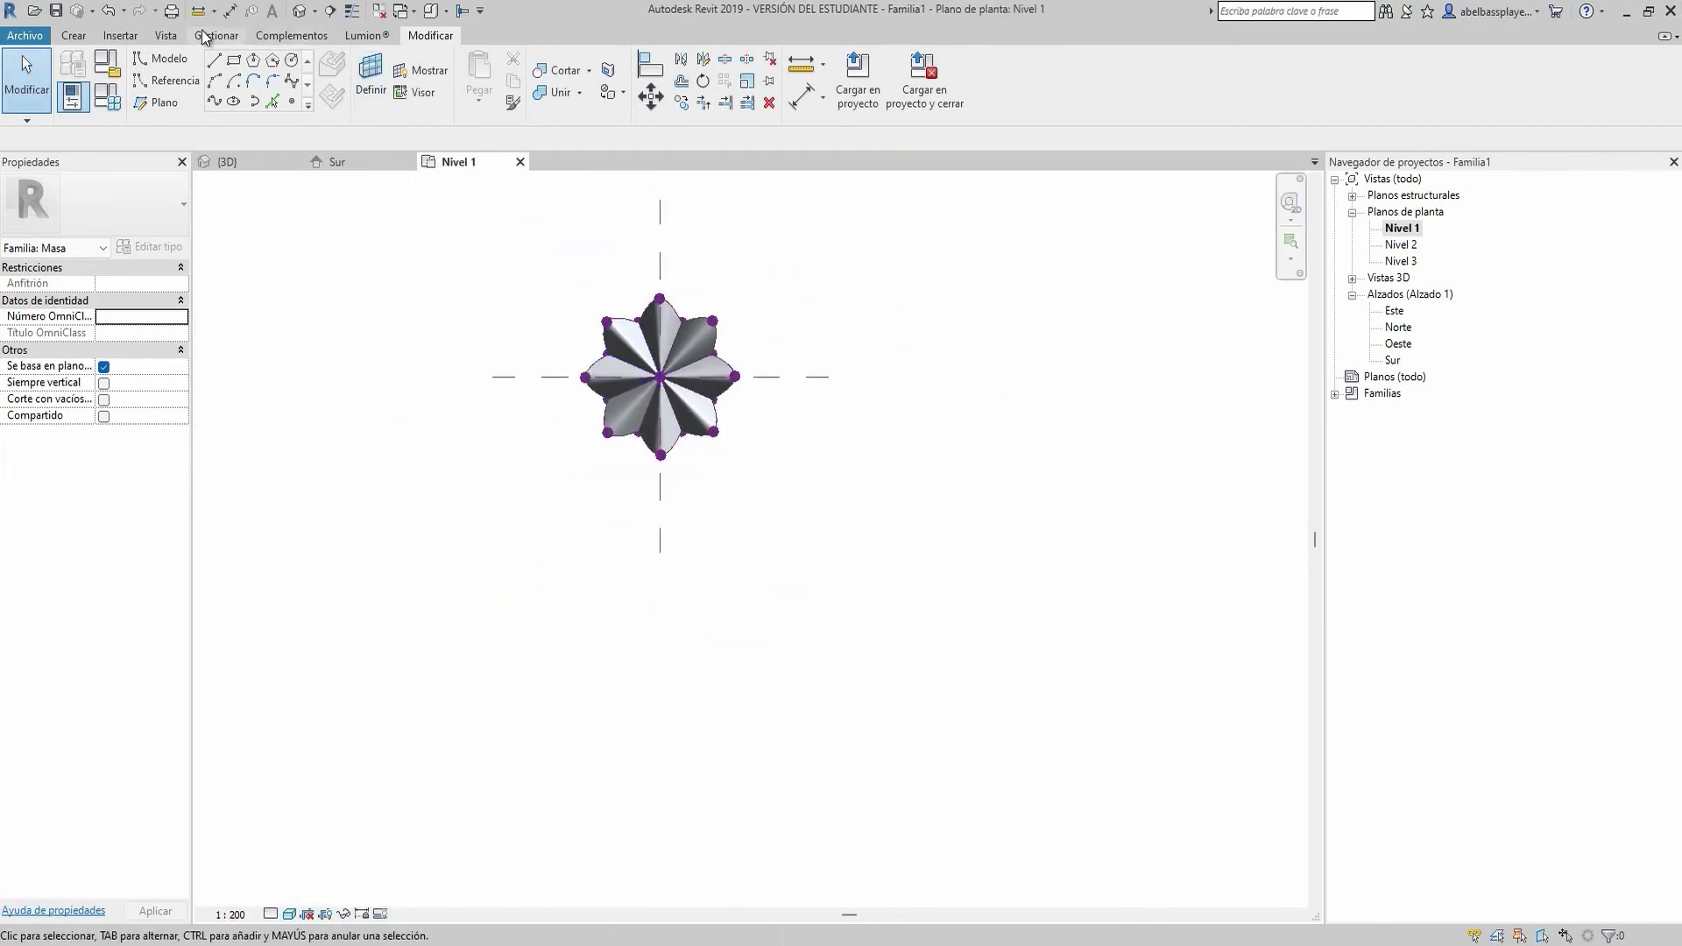
Place a perspective camera in Nivel 1 to create the Vista 3D 2 view
scroll(298, 73, "up", 3)
left_click(235, 77)
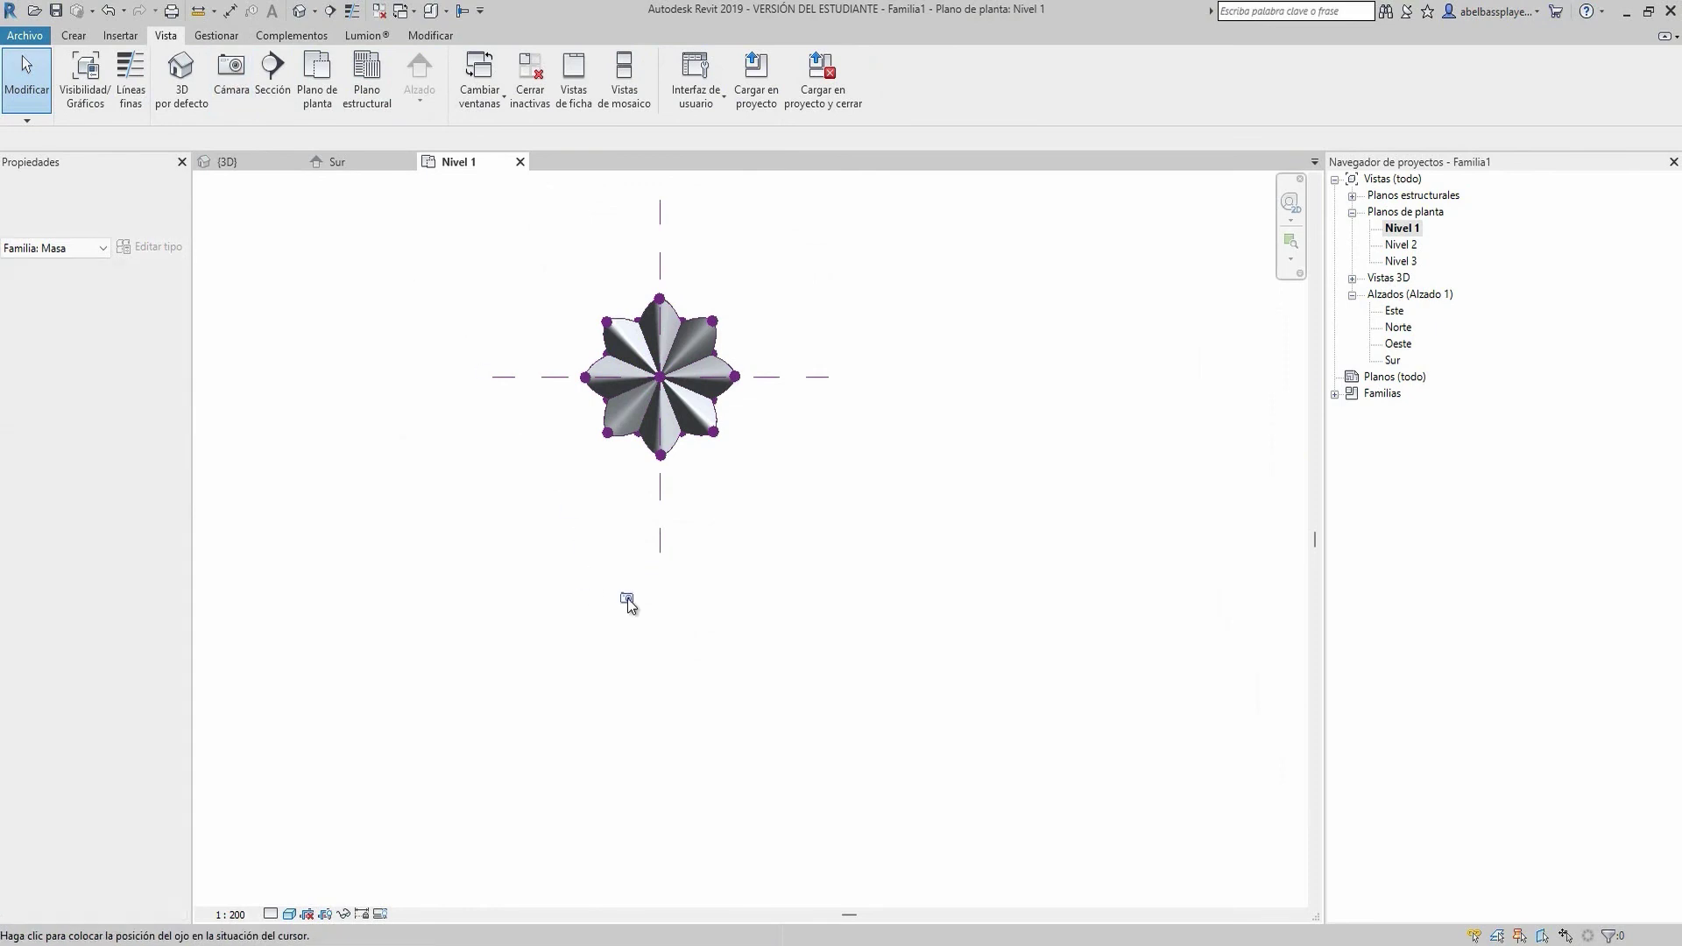
left_click(659, 258)
Enable cast and ambient shadows and a Degradado (gradient) background for the camera view
left_click(292, 914)
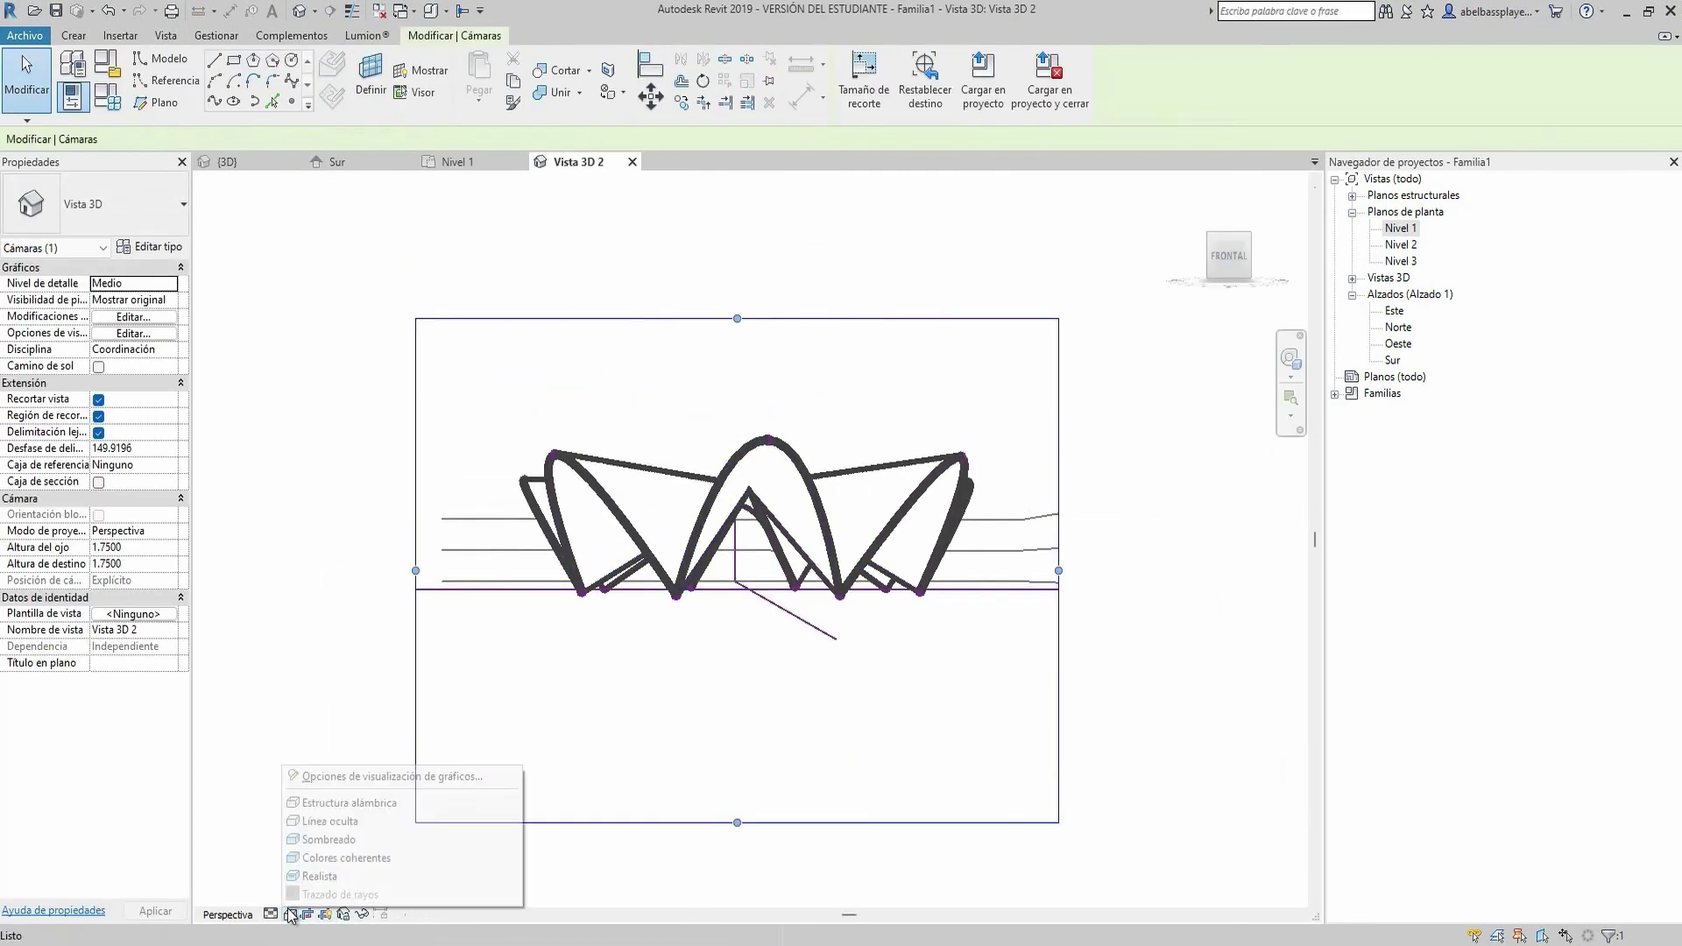
left_click(344, 778)
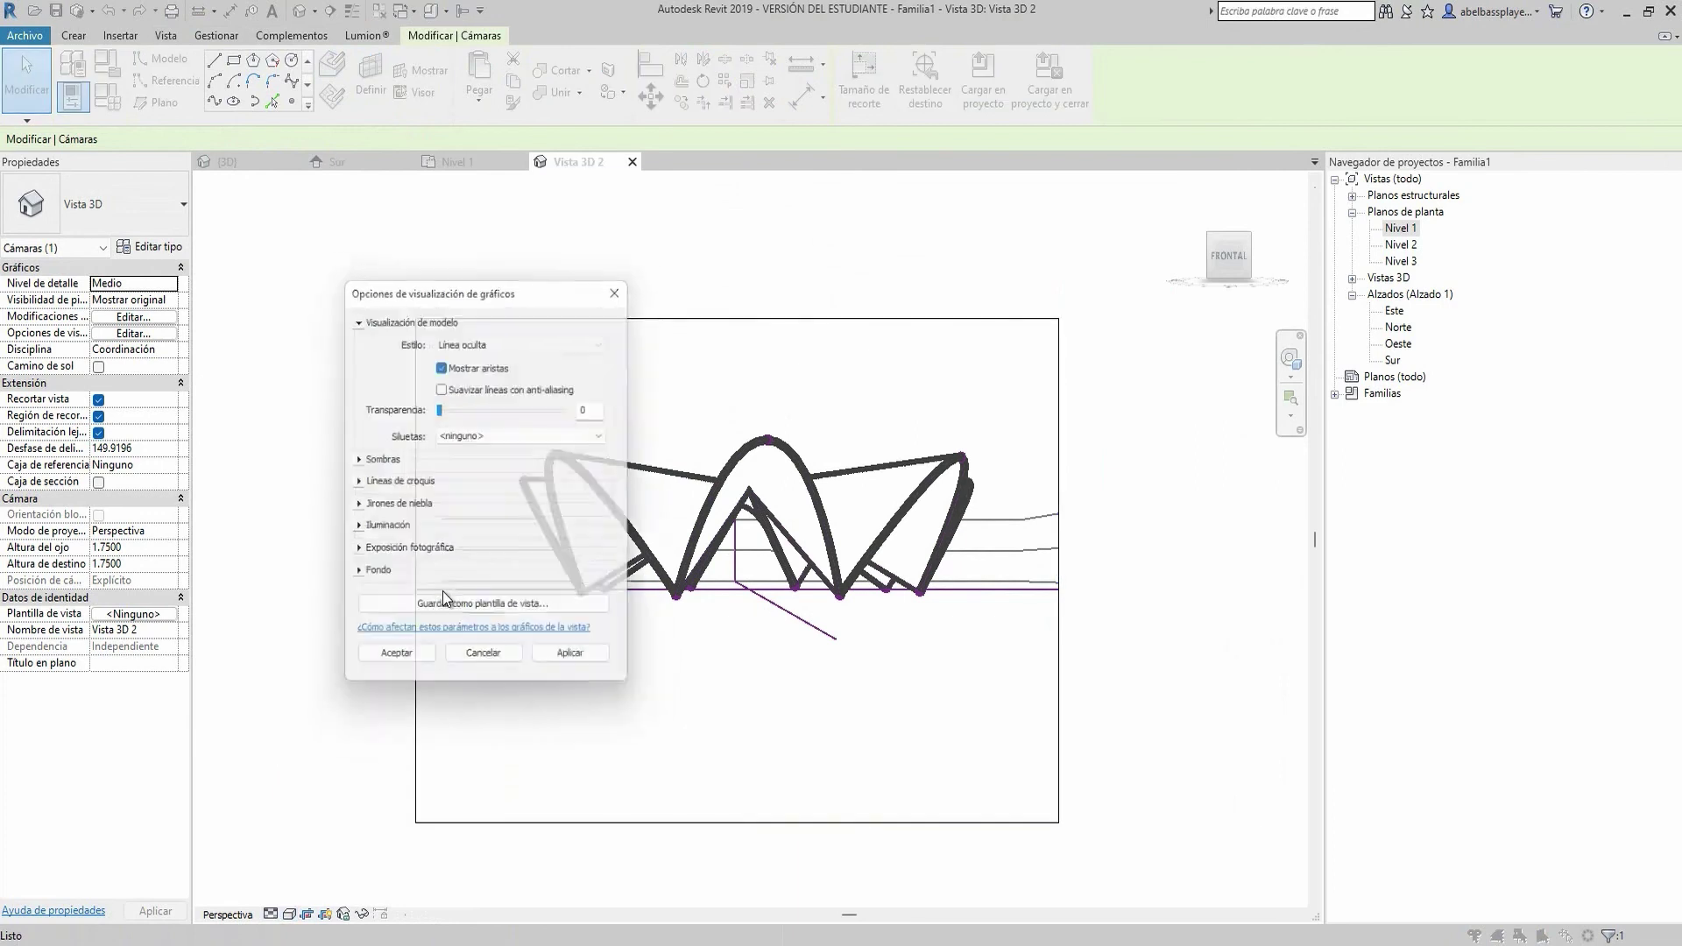
left_click(356, 460)
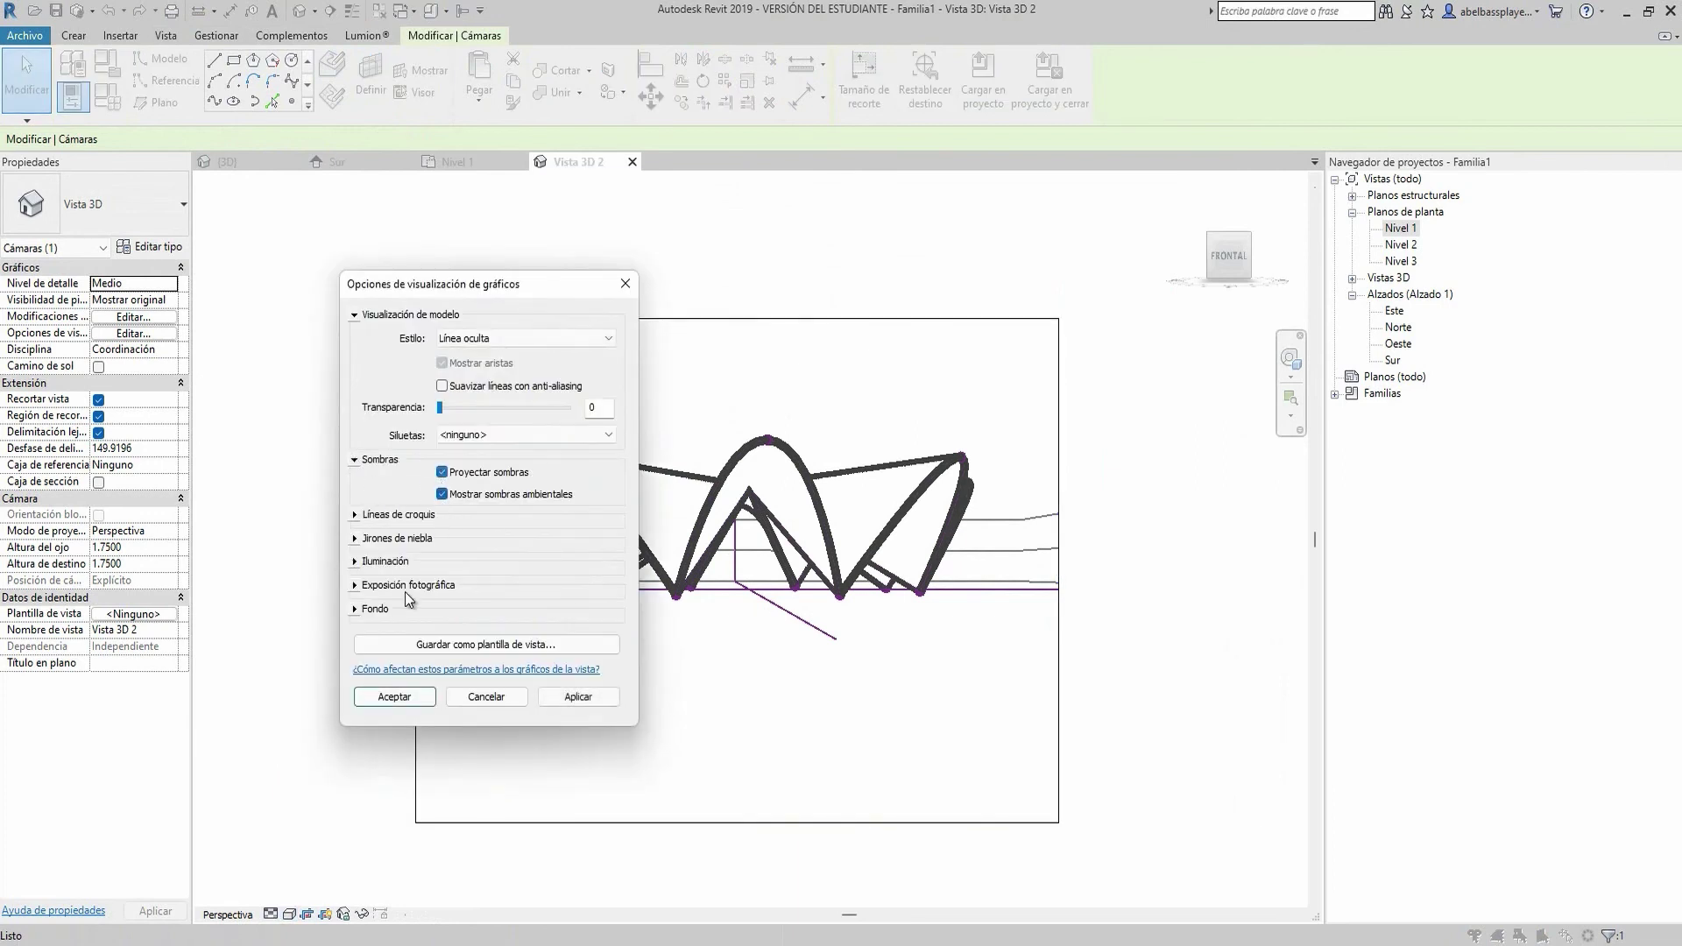
left_click(355, 608)
left_click(526, 632)
left_click(468, 672)
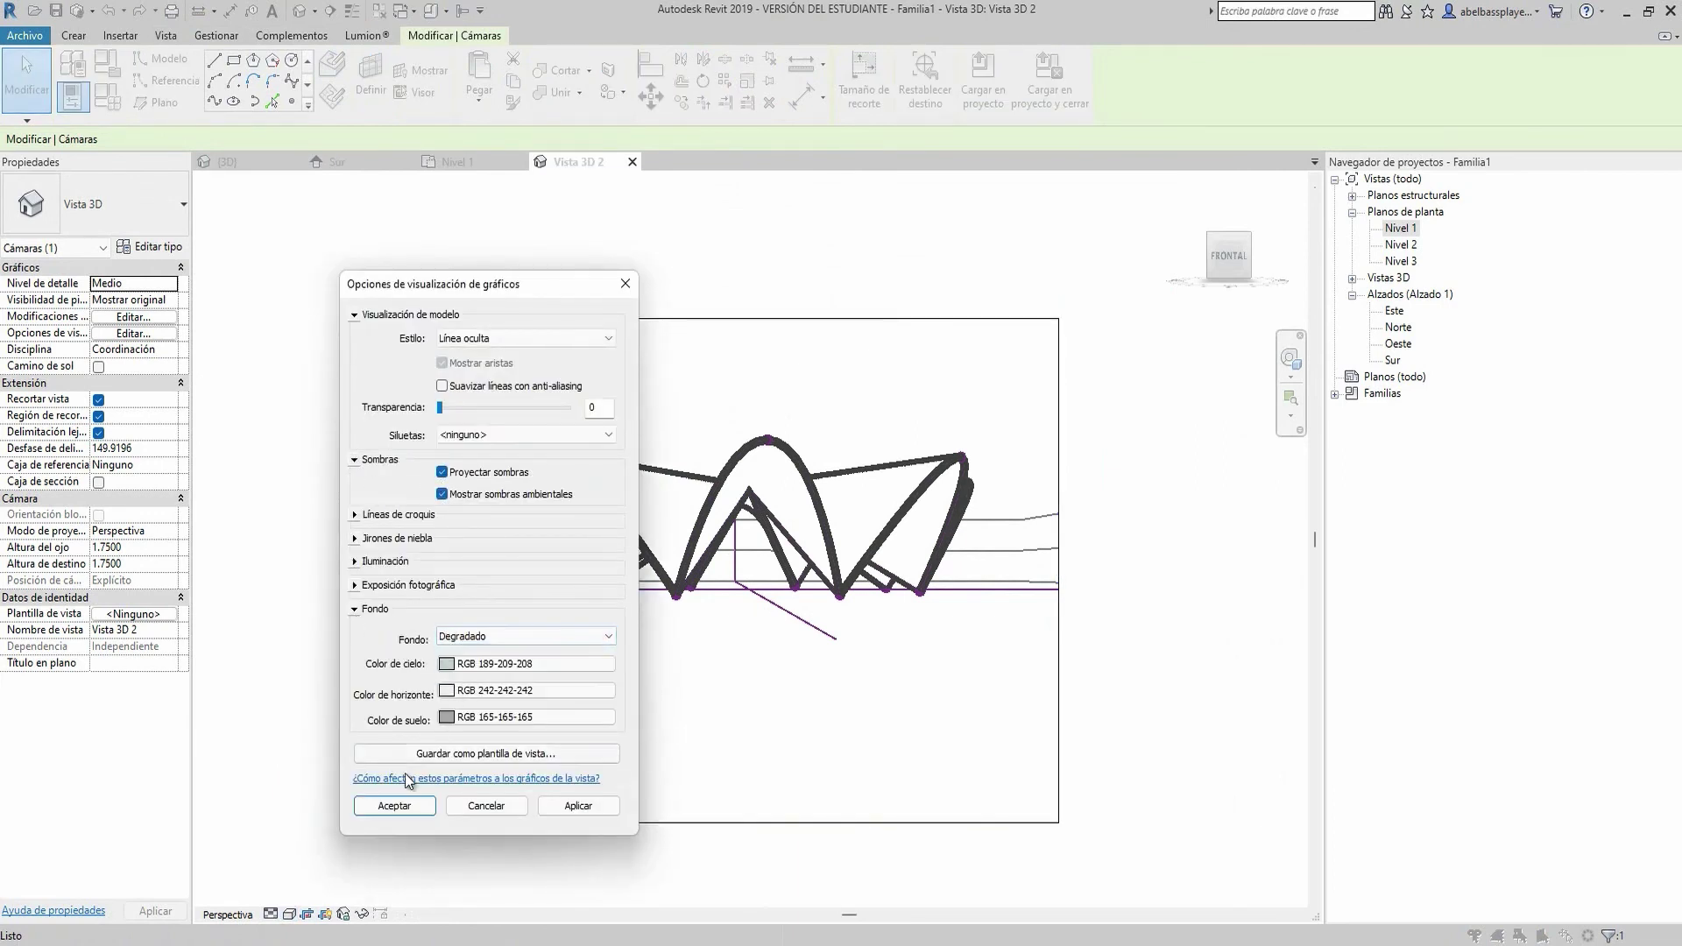
left_click(391, 793)
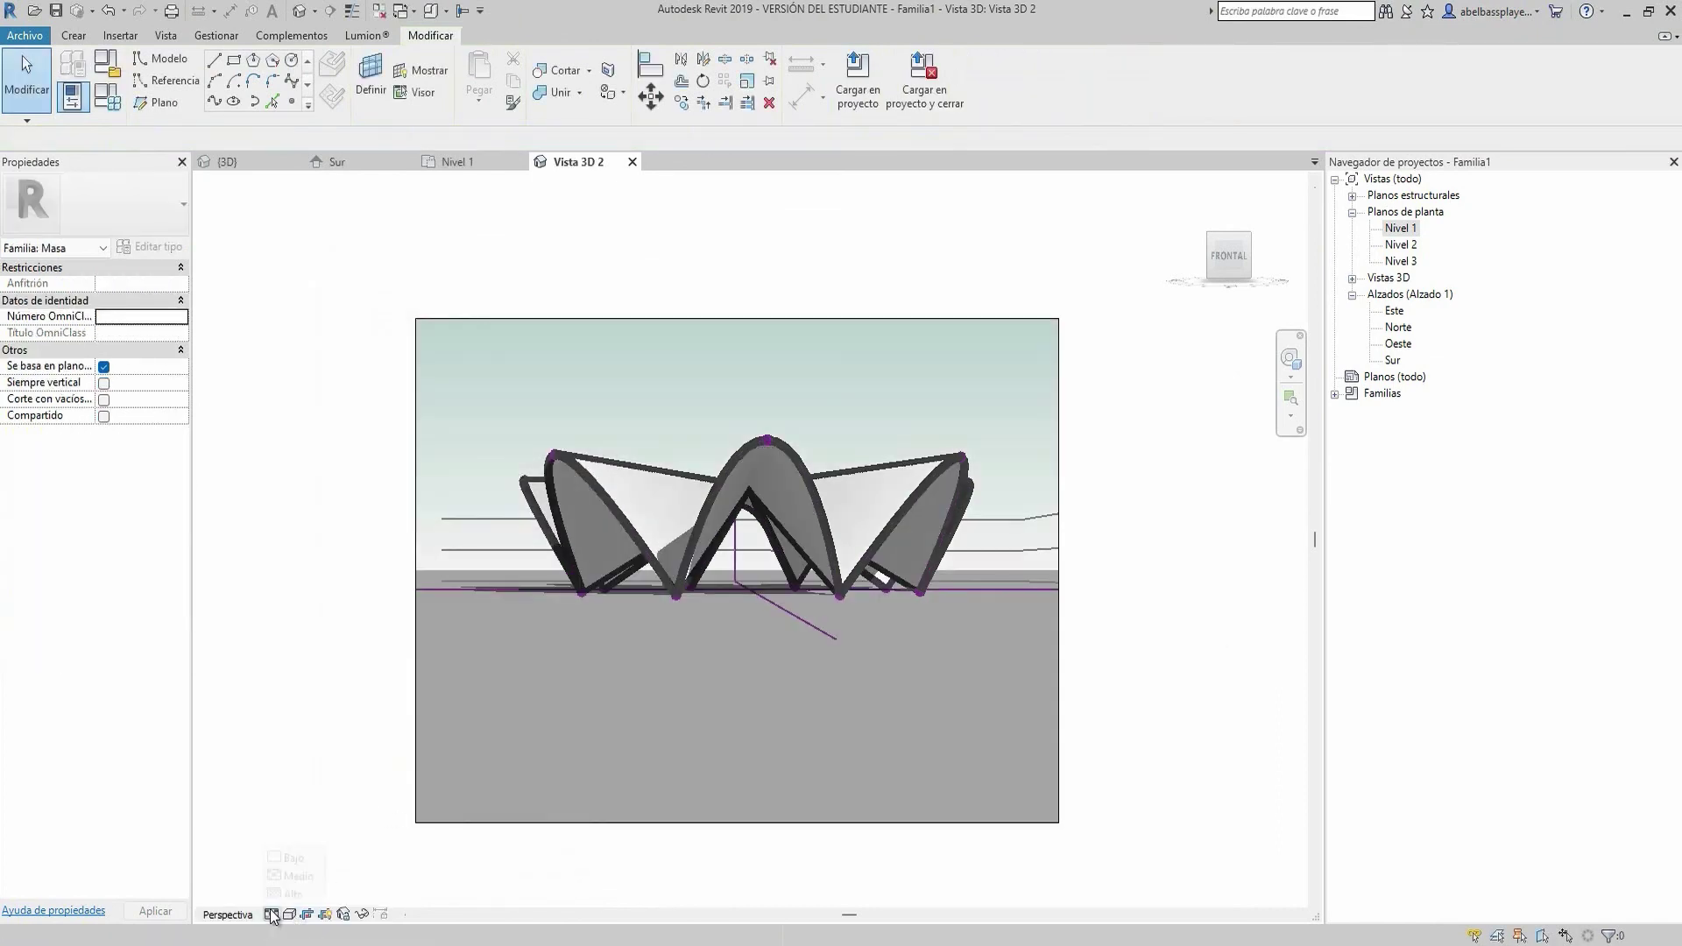
Set the camera view detail to Alto and stretch its crop frame wider
left_click(275, 900)
left_click(415, 552)
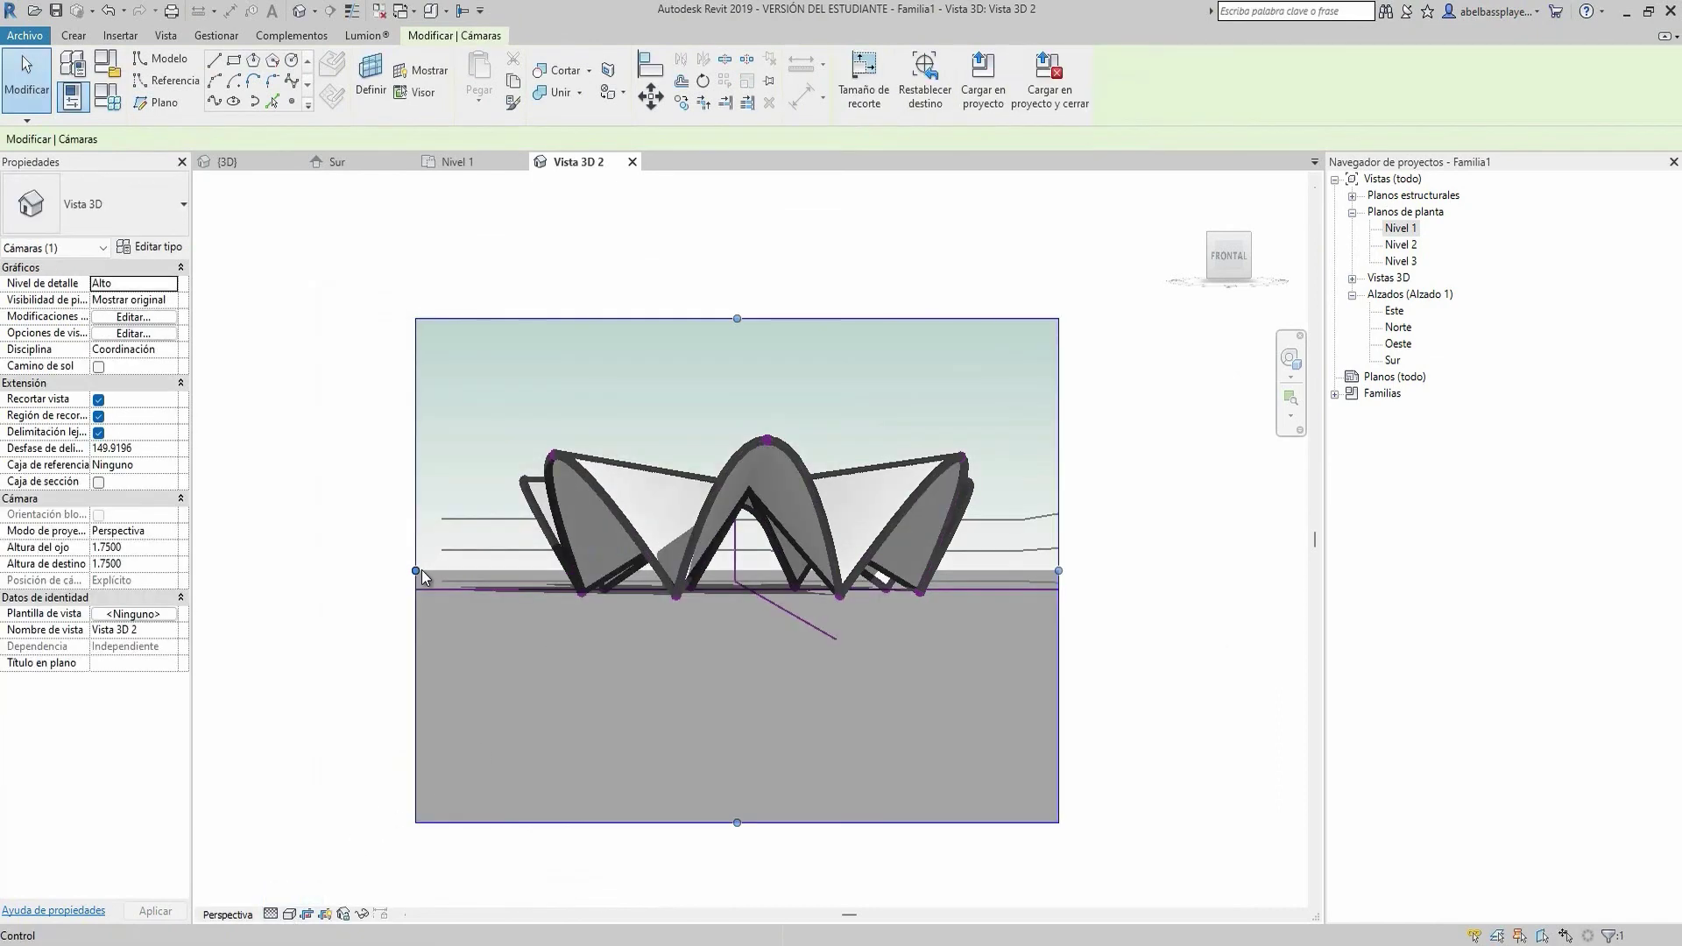
left_click_drag(415, 552, 307, 550)
left_click_drag(668, 666, 596, 578)
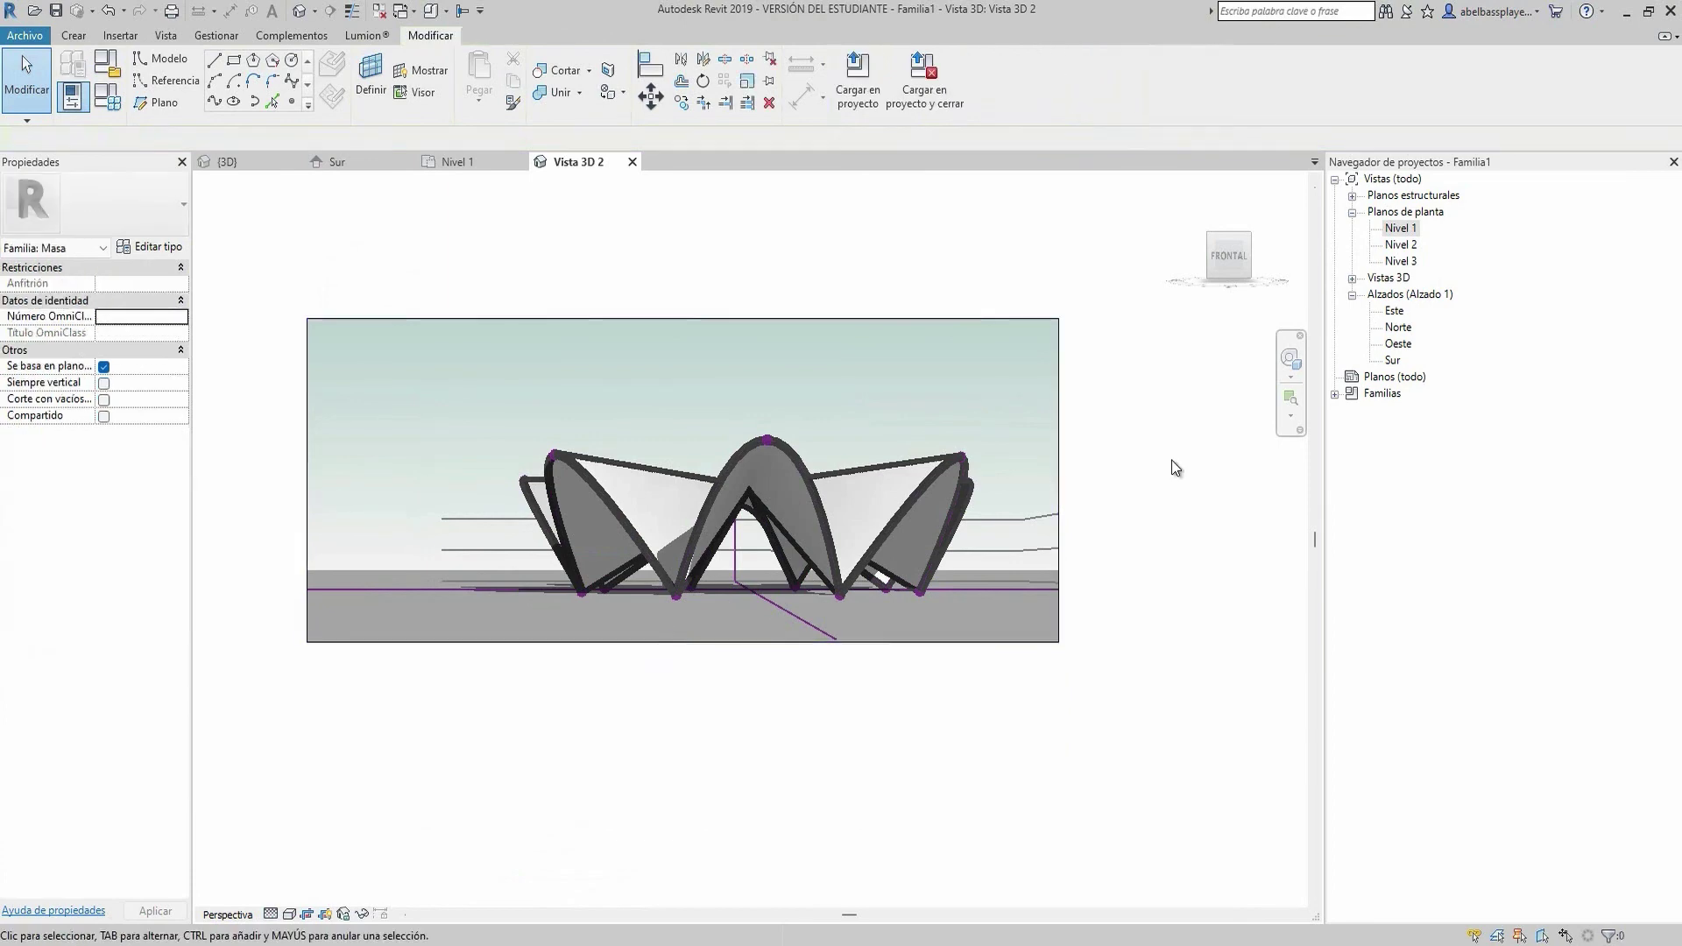
left_click(1030, 529)
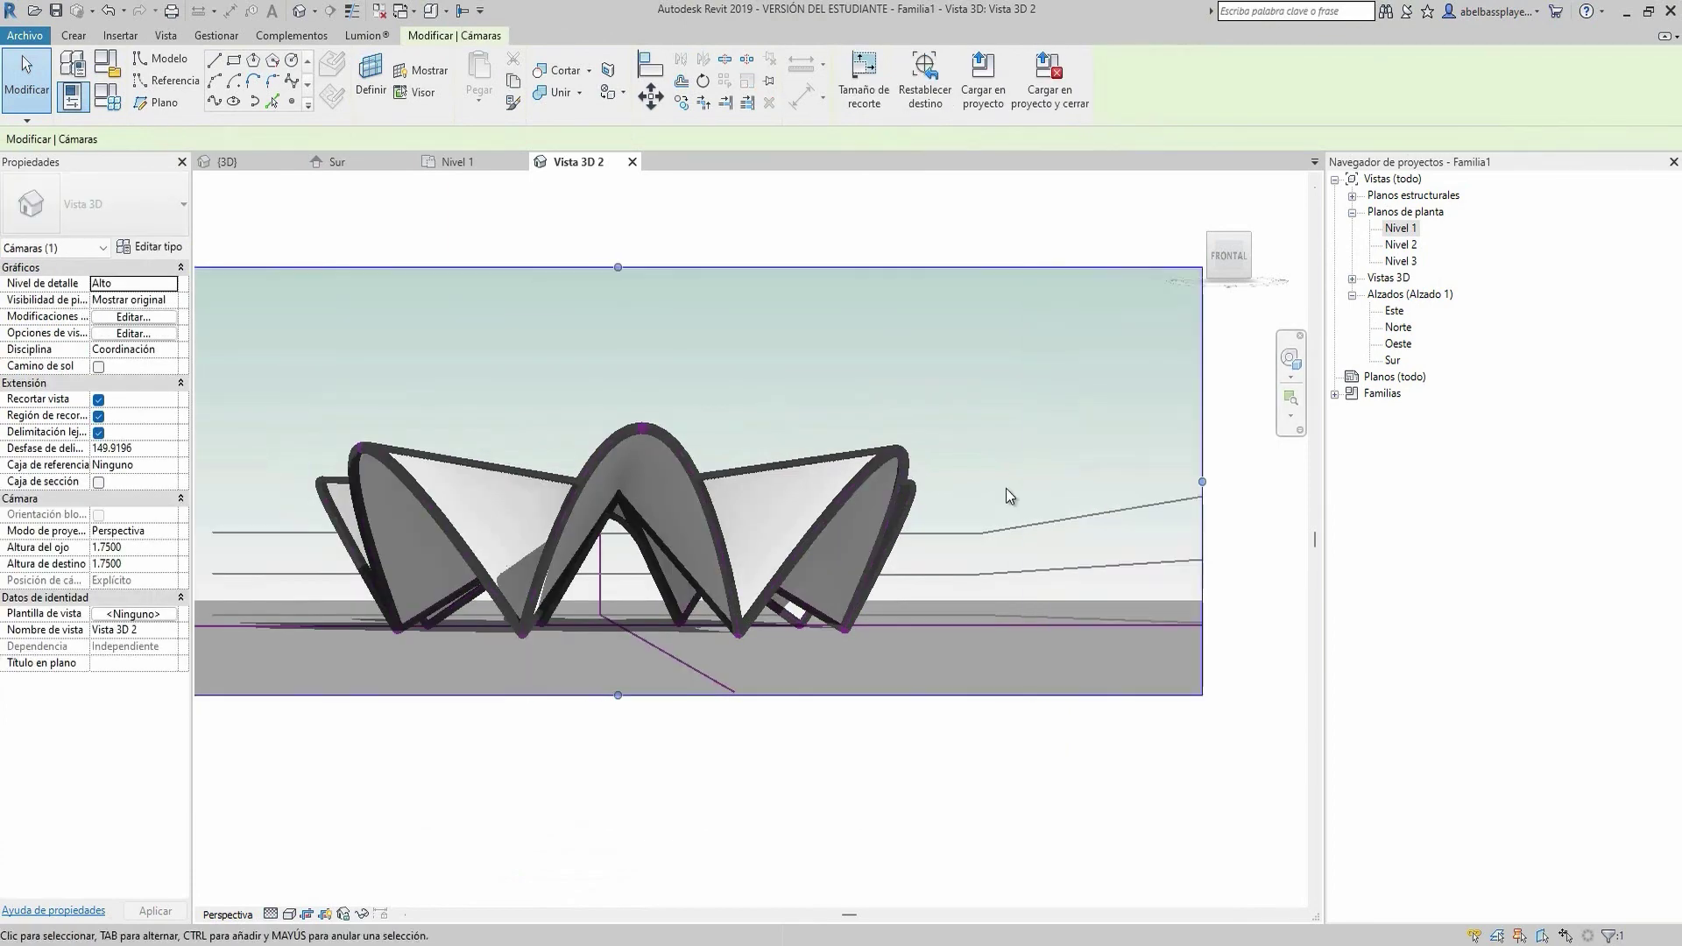
Orbit the camera around to a frontal view of the star mass
mouse_move(1006, 487)
middle_mouse_down("shift")
mouse_move(797, 550)
mouse_move(622, 509)
middle_mouse_up("shift")
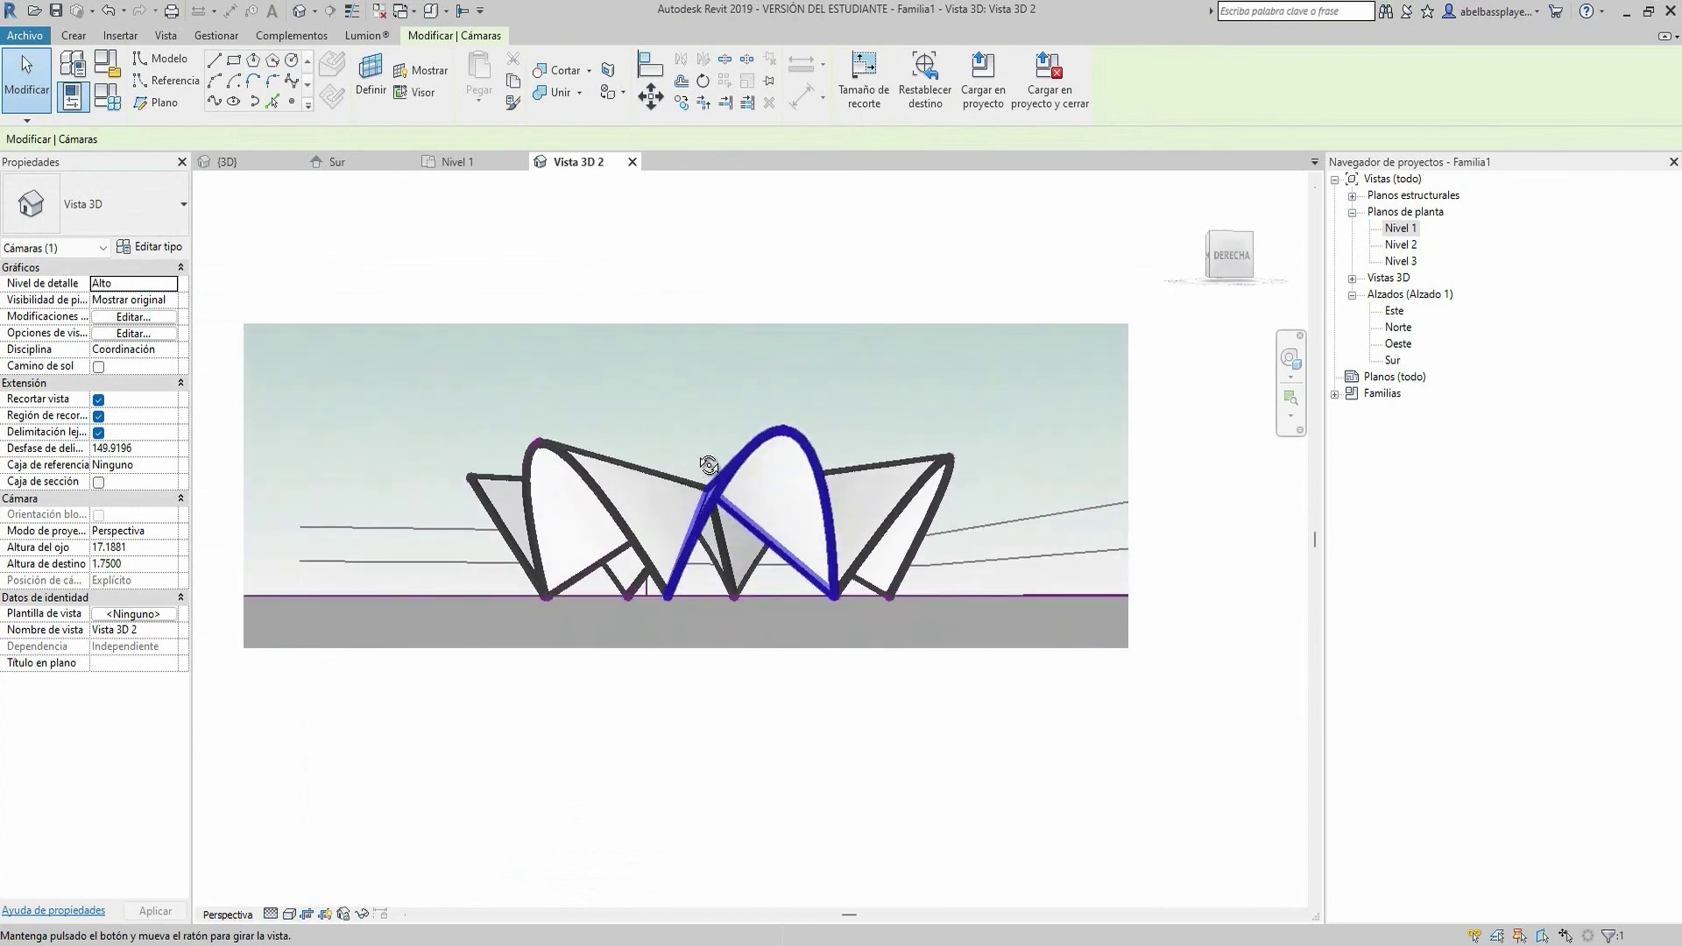
mouse_move(622, 508)
middle_mouse_down("shift")
mouse_move(892, 675)
mouse_move(978, 754)
middle_mouse_up("shift")
left_click(867, 725)
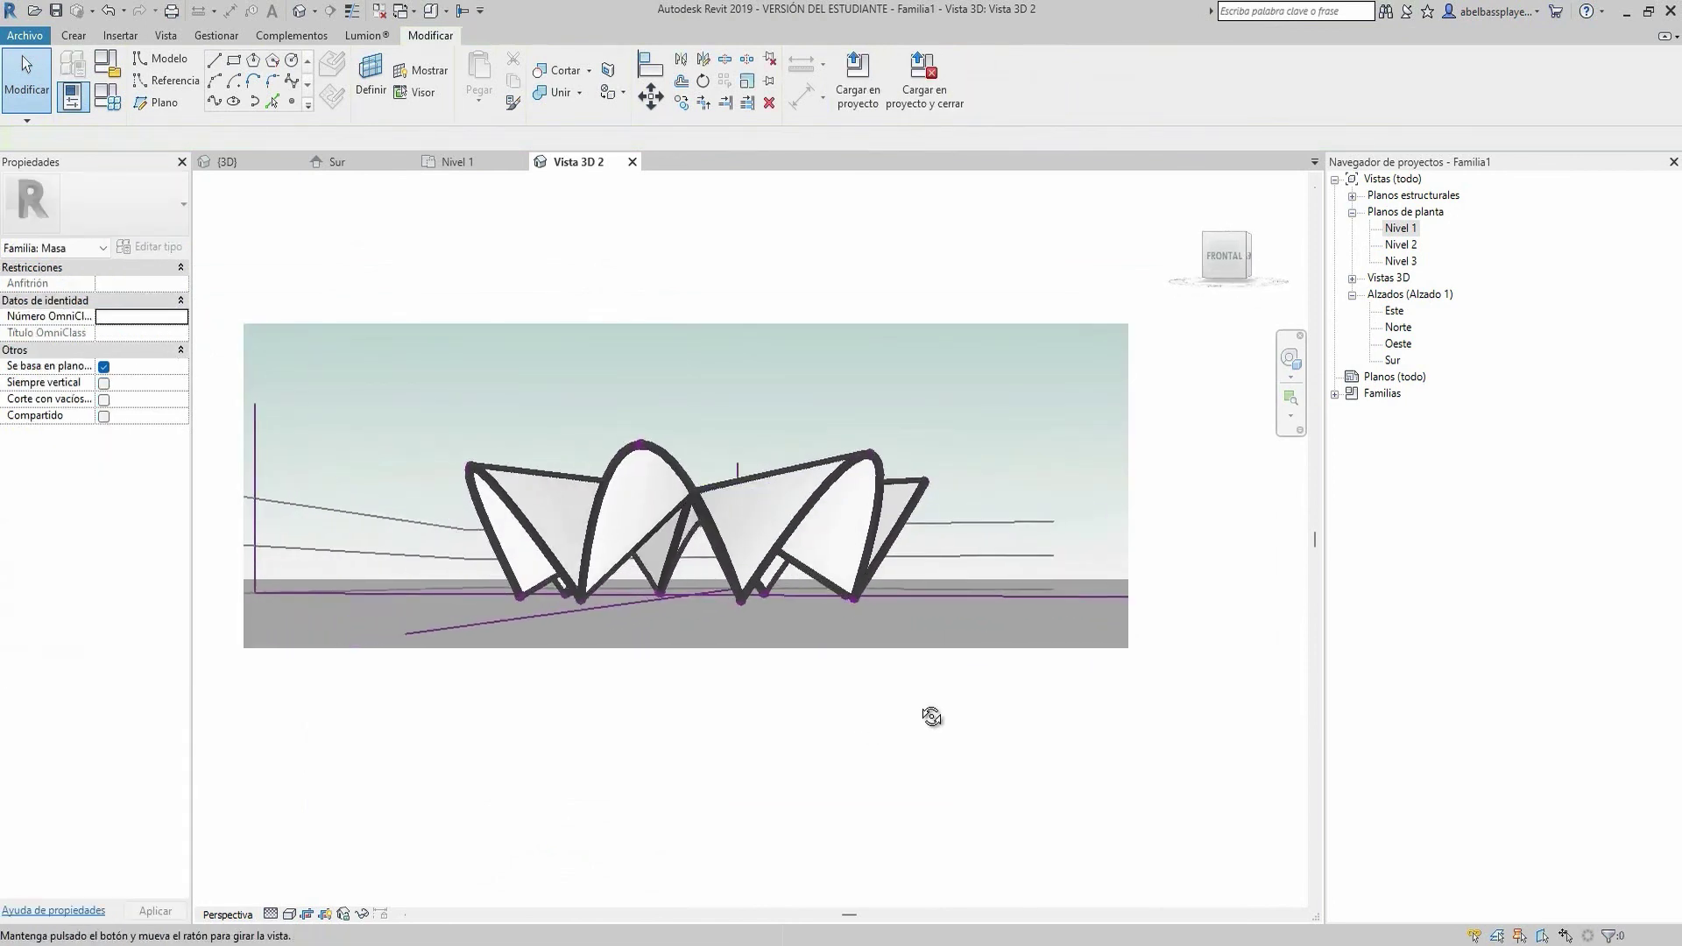